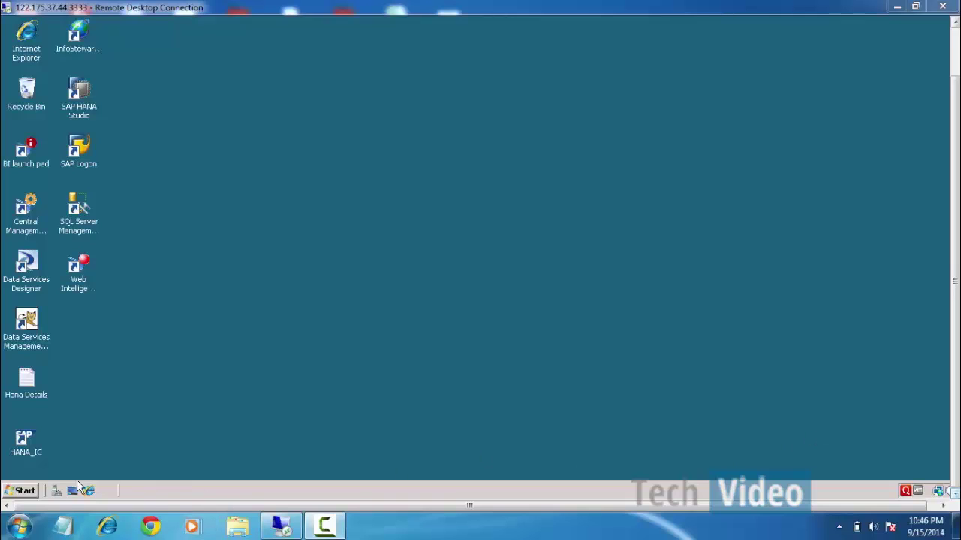
Browse the server's Start menu, then close it without launching anything.
left_click(22, 491)
mouse_move(47, 332)
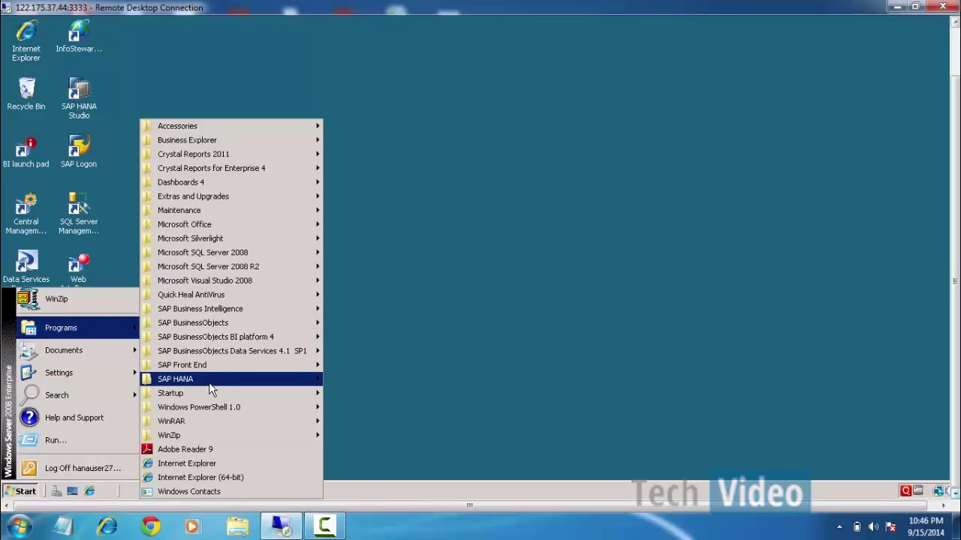
mouse_move(208, 384)
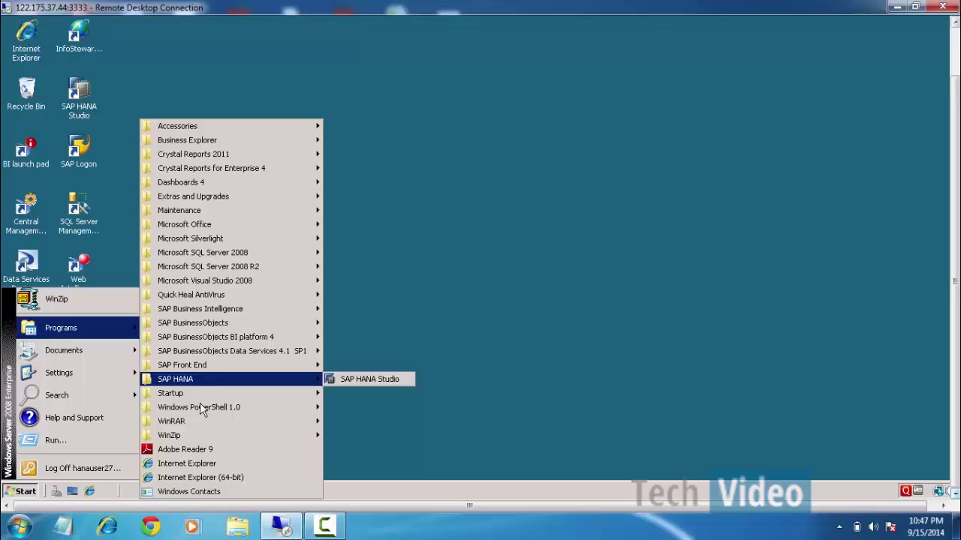
left_click(578, 185)
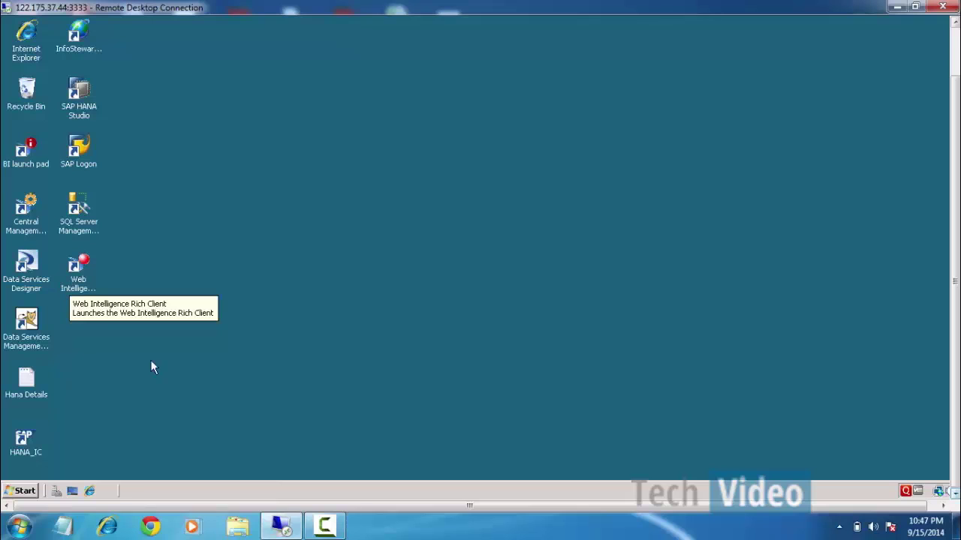
Launch Data Services Designer and log on with the system user name and password.
left_click(34, 283)
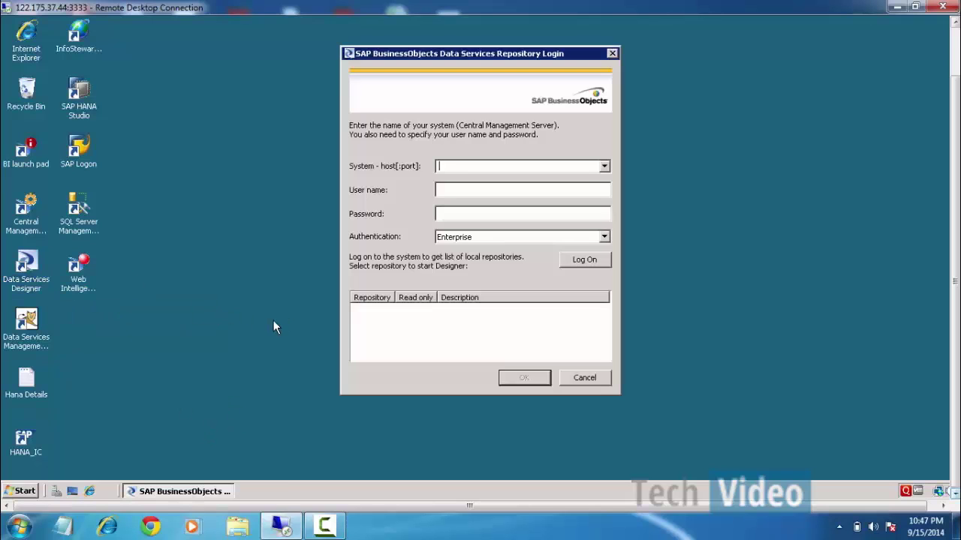
type("serv")
type("hanauser")
type("27")
key("Tab")
type("*********")
key("Return")
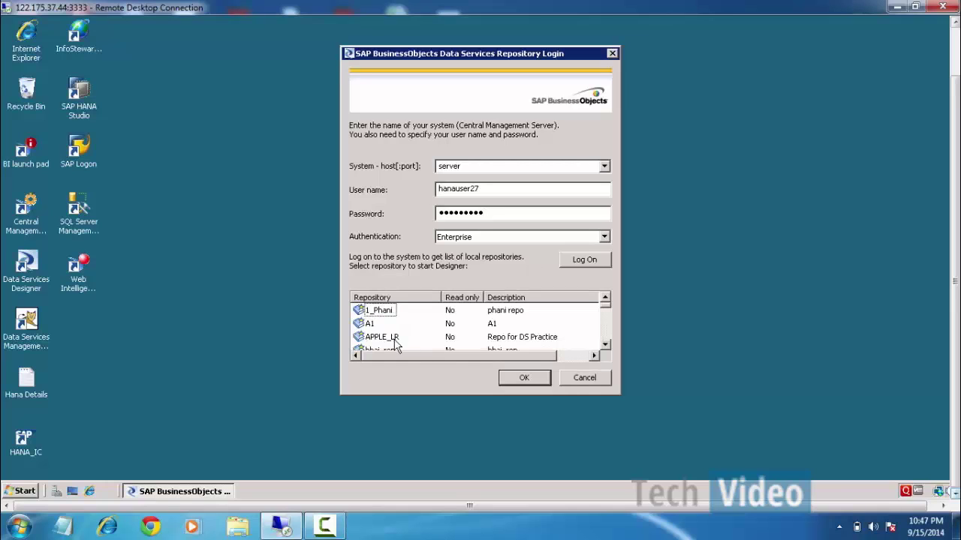
Choose the BODS repository, enter its password and reset the already logged-on users.
left_click(395, 339)
scroll(395, 342, "down", 1)
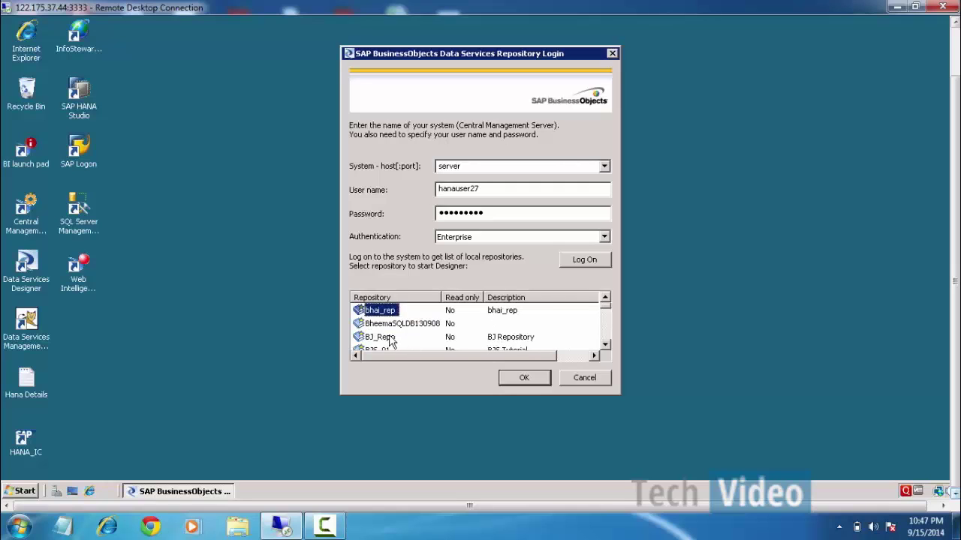
scroll(390, 339, "down", 1)
left_click(395, 339)
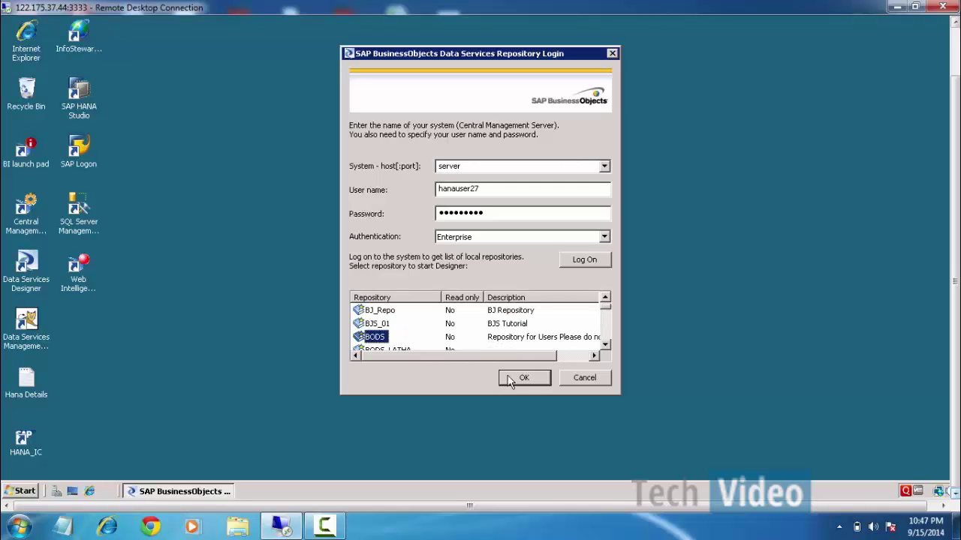
left_click(519, 378)
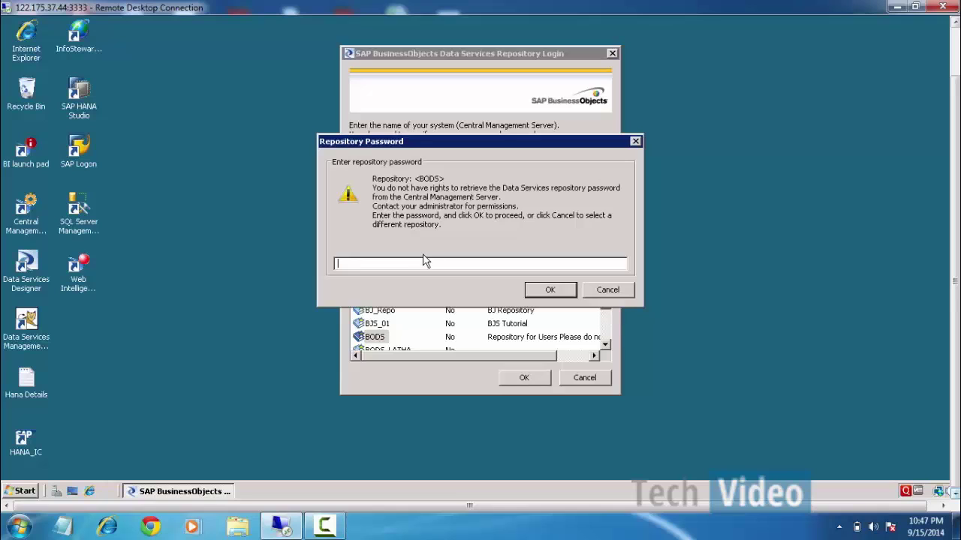
type("****")
key("Return")
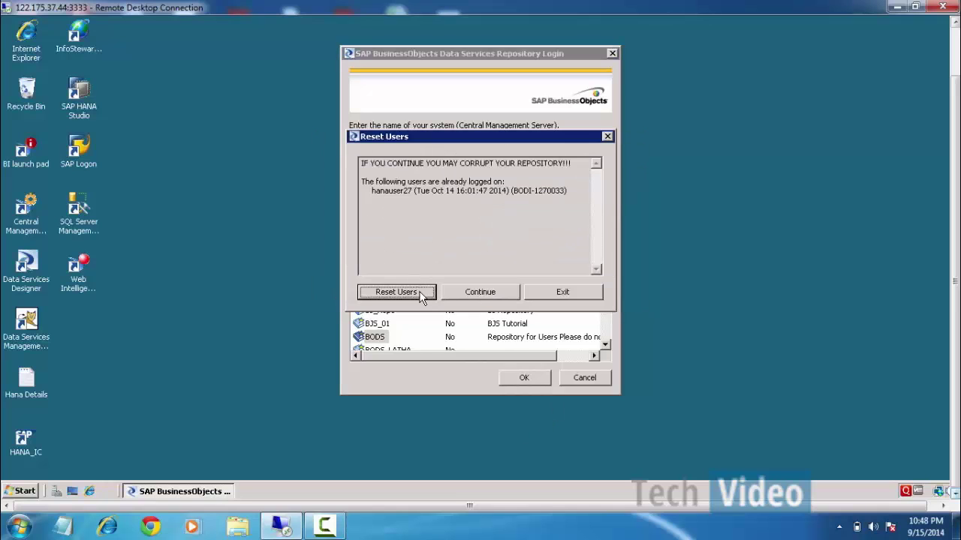
left_click(421, 297)
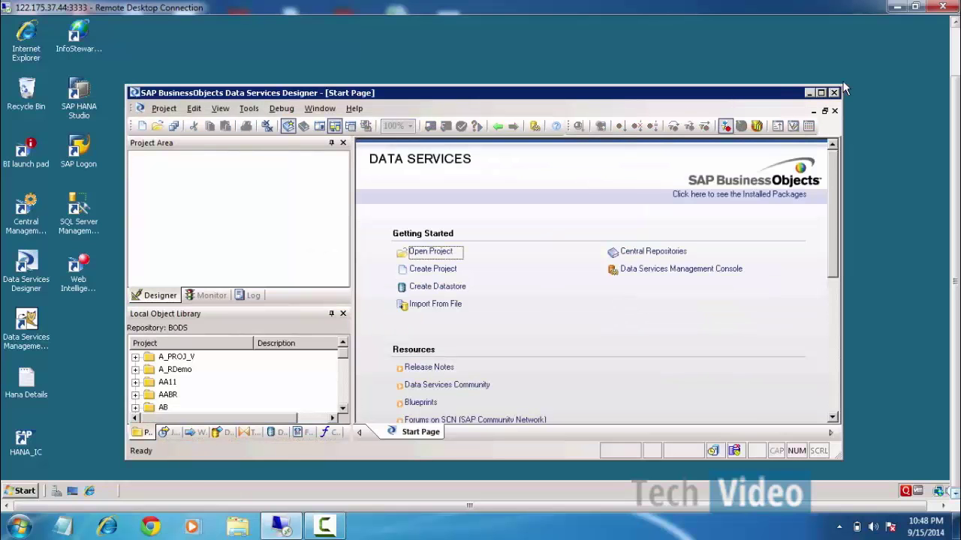
Maximize the Designer window and create a new project named SAPBODS_HANA_load.
left_click(820, 92)
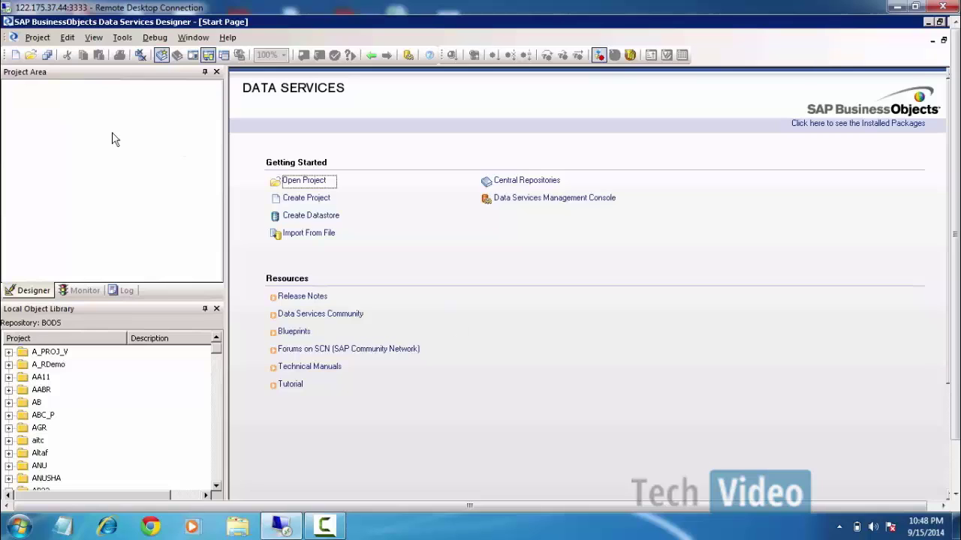
left_click(15, 55)
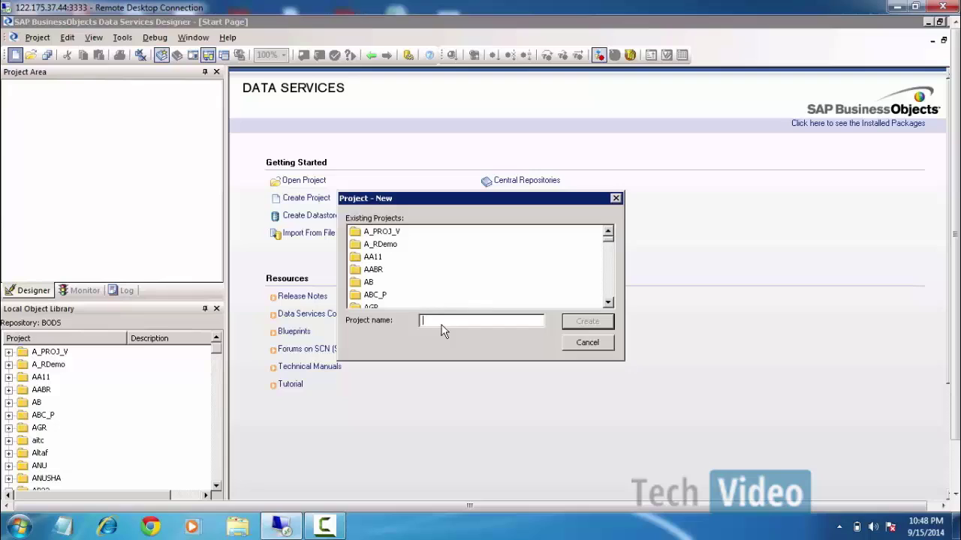
type("SAPBODS_HANA_load")
key("Return")
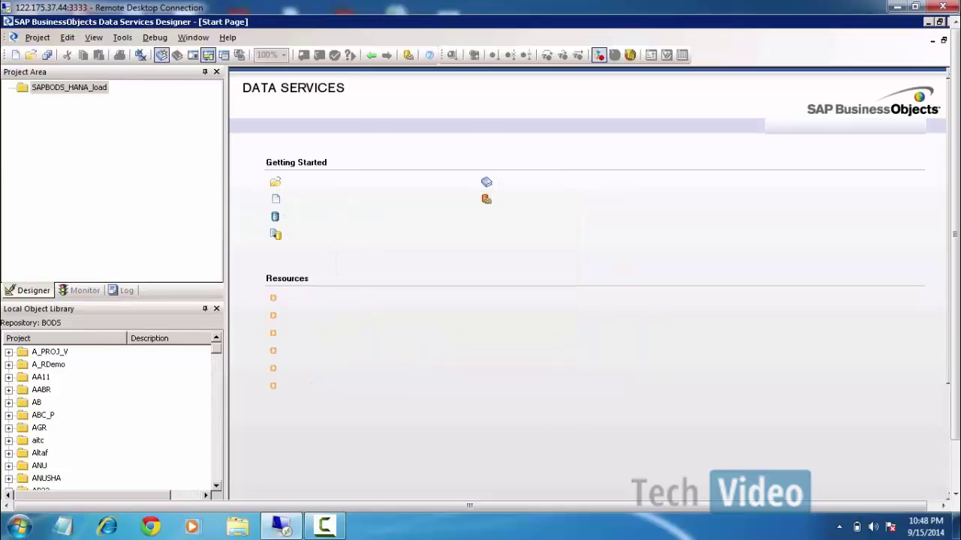
Add a new batch job named JB_VBAK_load under the SAPBODS_HANA_load project.
right_click(76, 87)
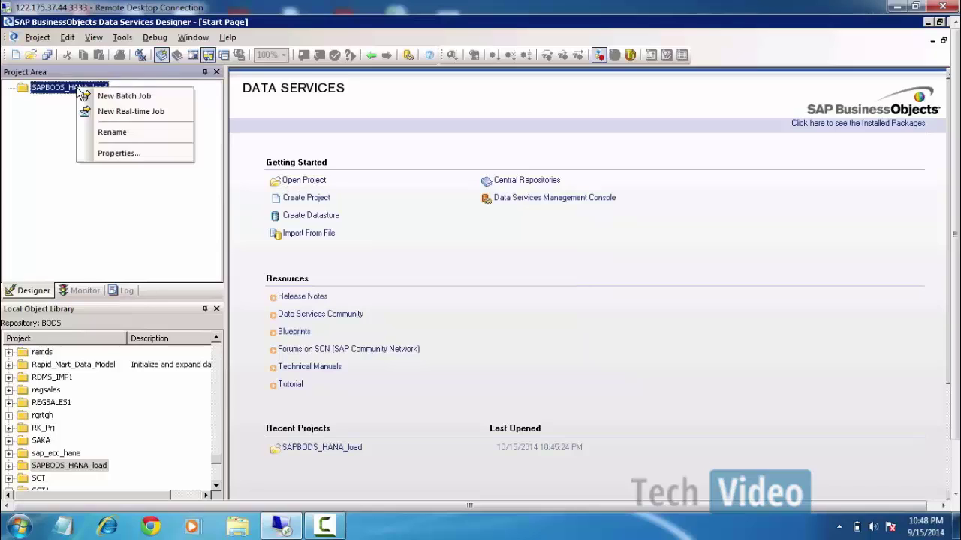
left_click(55, 230)
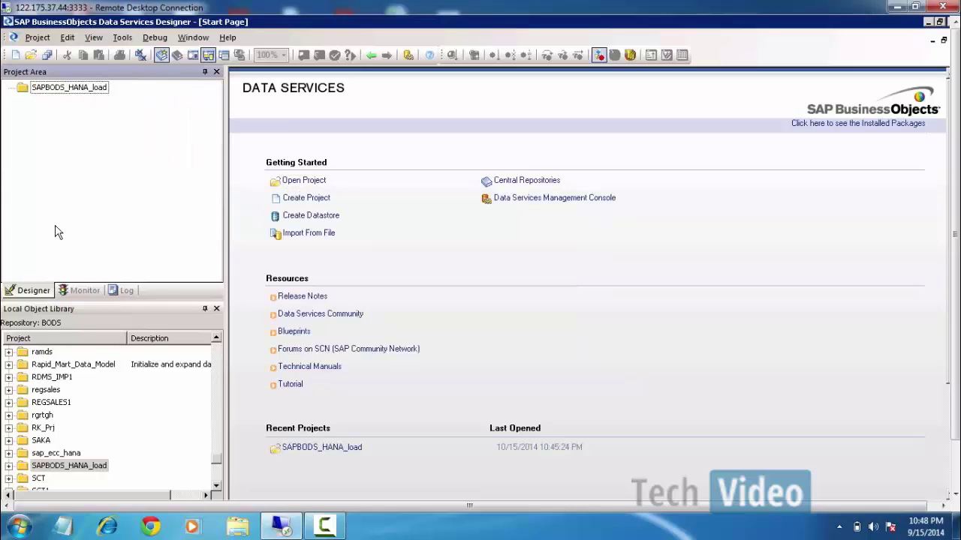
left_click(68, 89)
right_click(77, 92)
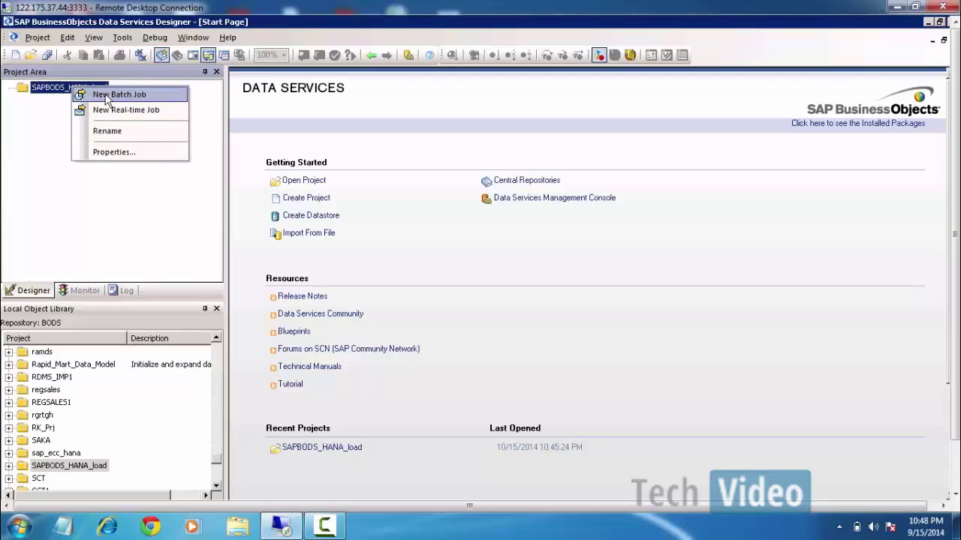
left_click(105, 96)
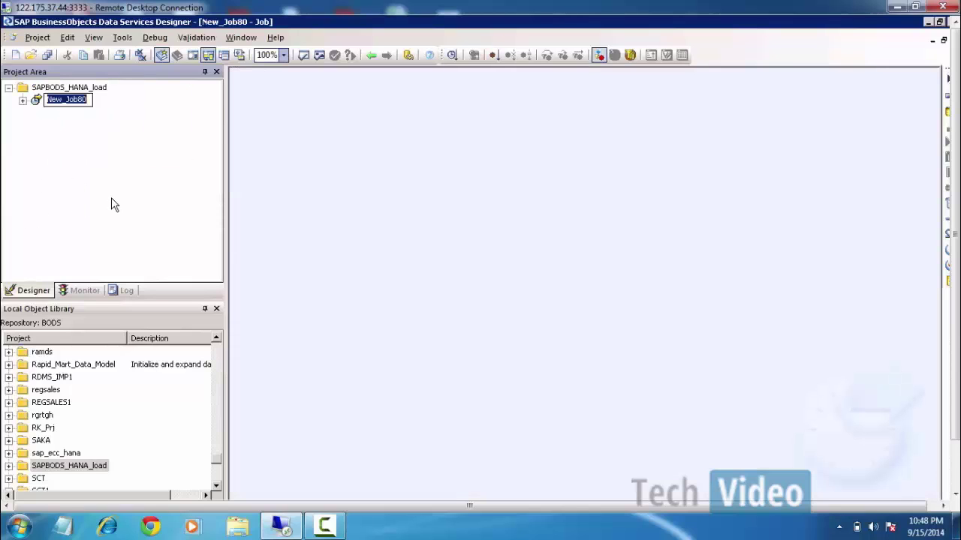
type("JB")
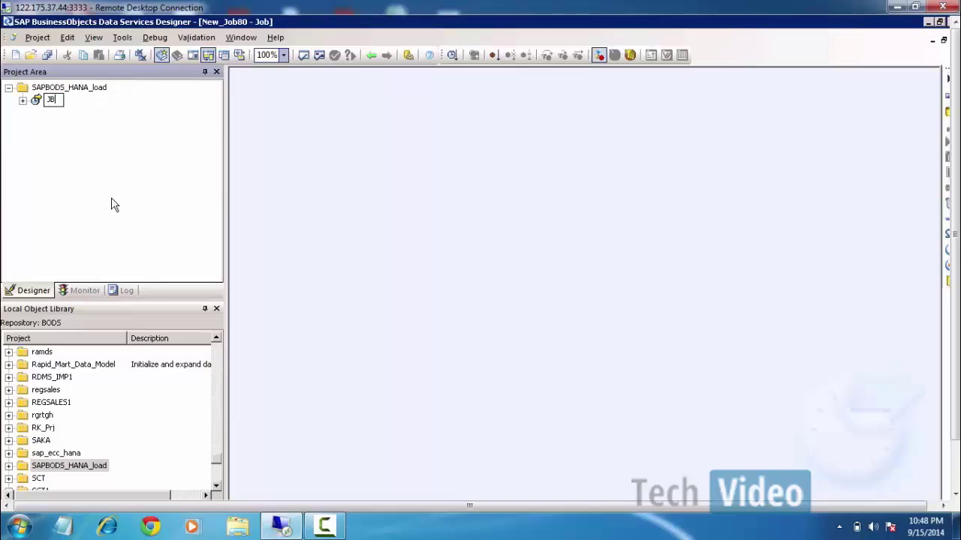
type("_VBAK_load")
key("Return")
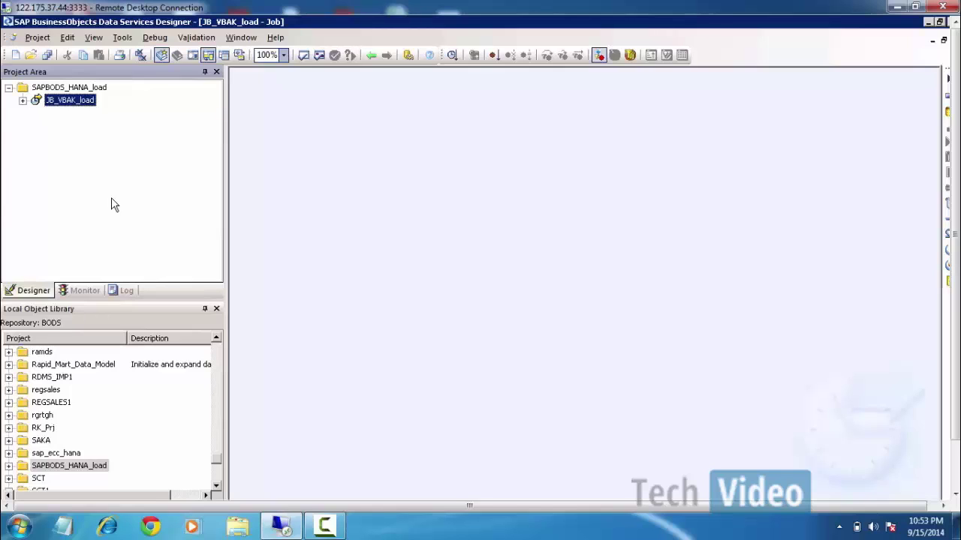
Switch the Local Object Library to Datastores and bring up the ECC_data datastore's context menu.
left_click_drag(954, 322, 955, 364)
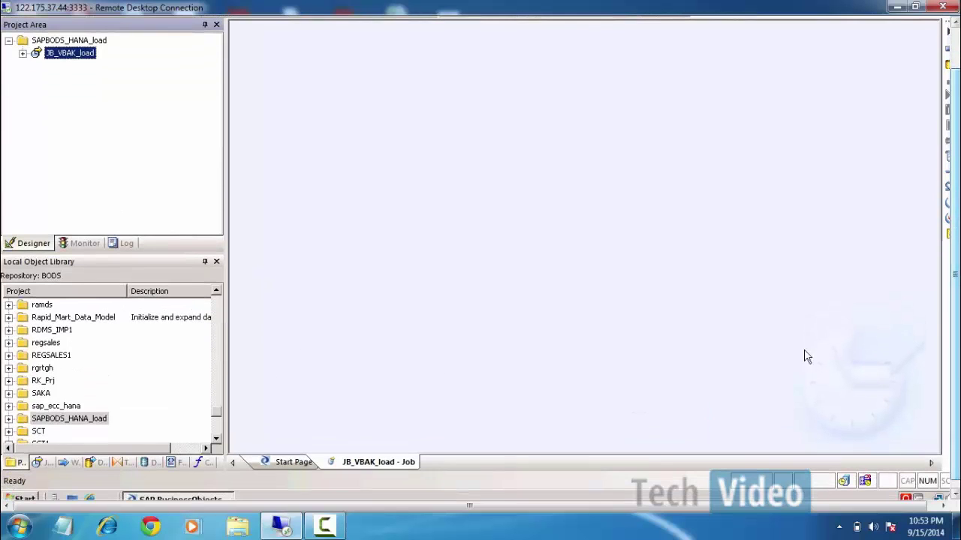
left_click(148, 464)
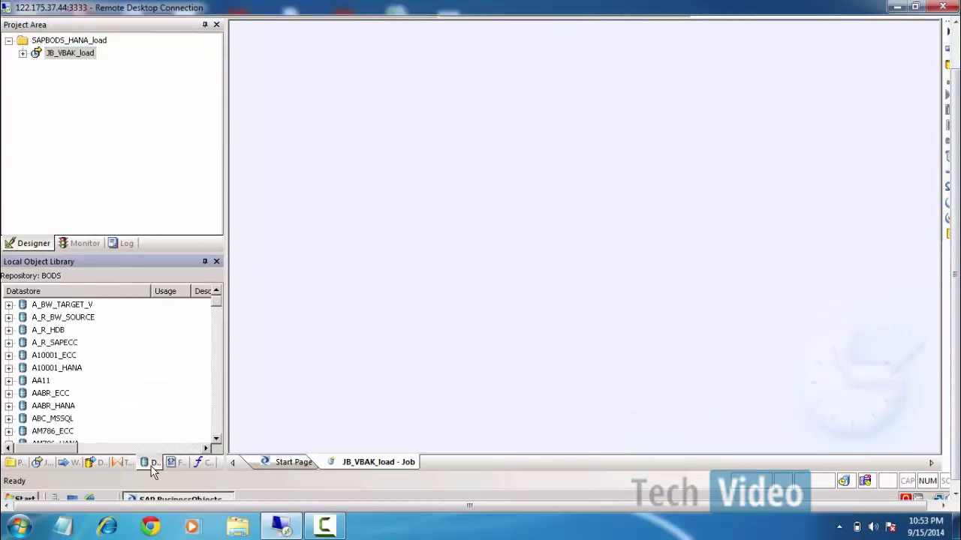
left_click(43, 368)
key("e")
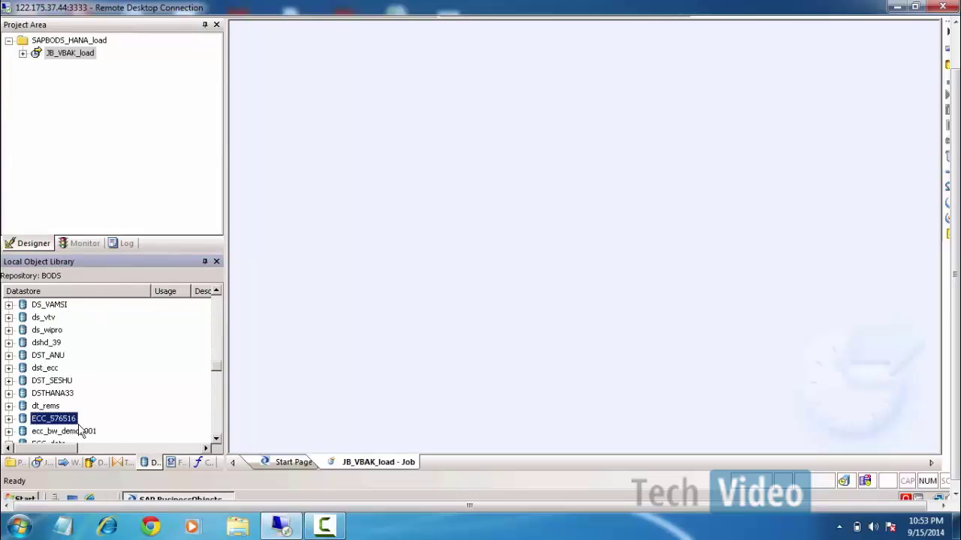
left_click(216, 440)
left_click(216, 440)
left_click(216, 439)
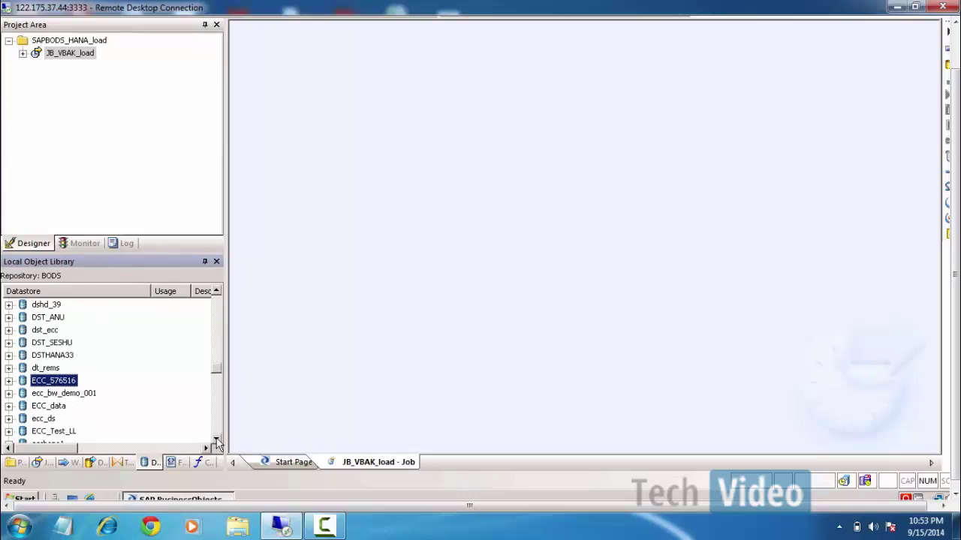
left_click(216, 441)
left_click(216, 440)
right_click(51, 381)
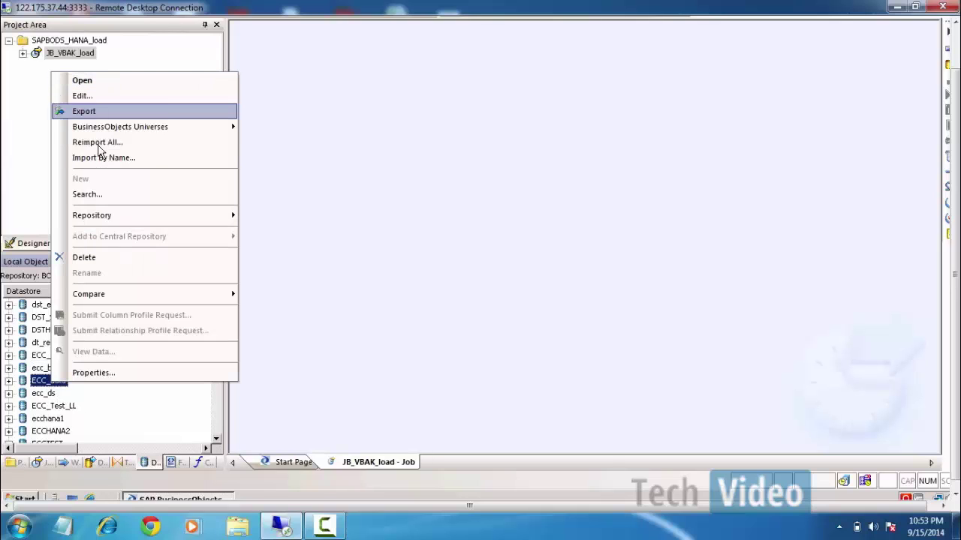
left_click(49, 383)
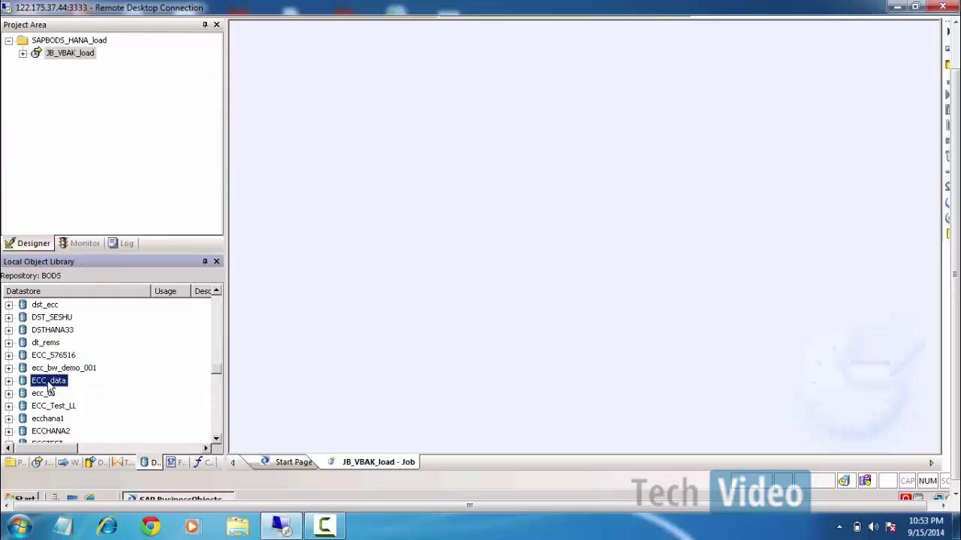
right_click(51, 386)
Edit ECC_data, review advanced settings (client 800, system 65, RFC destination SAPDS), and apply.
left_click(77, 93)
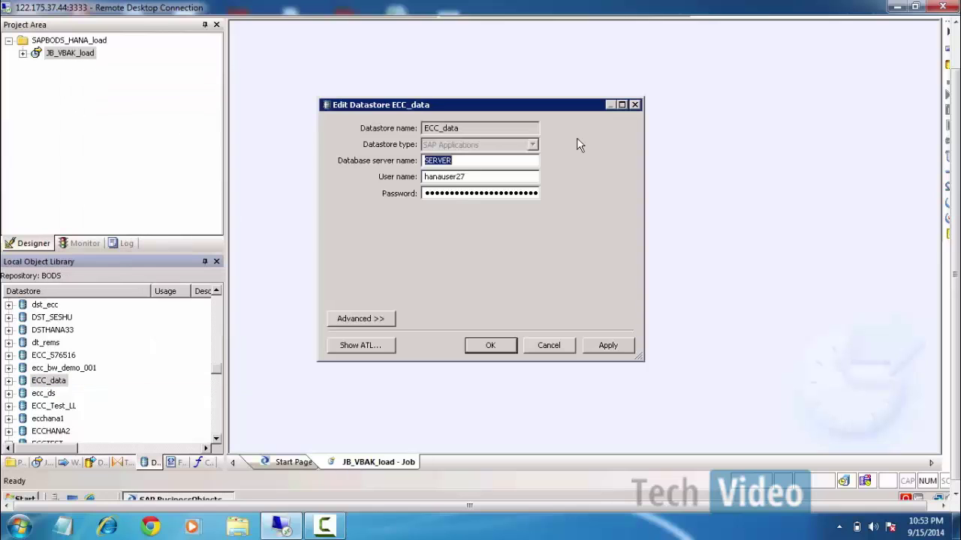
left_click(380, 319)
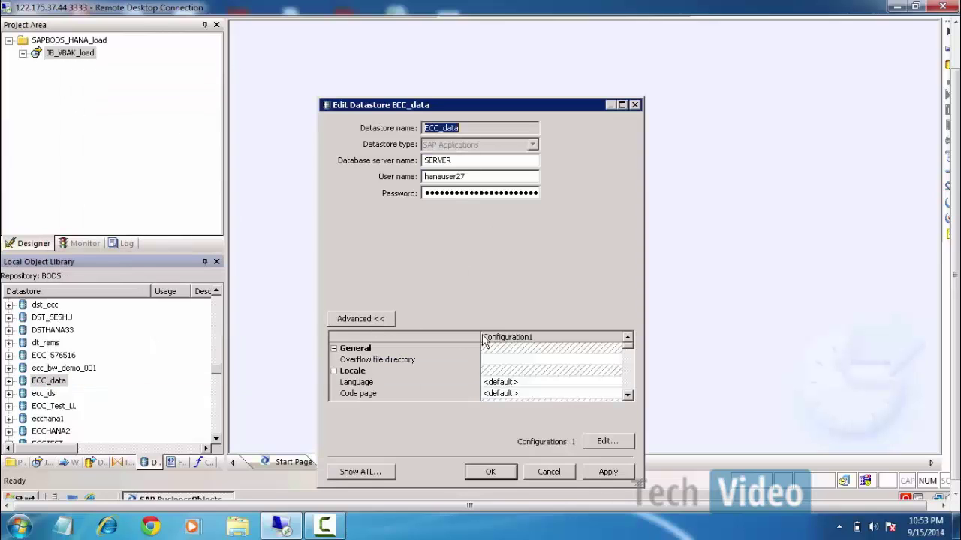
left_click_drag(555, 98, 557, 38)
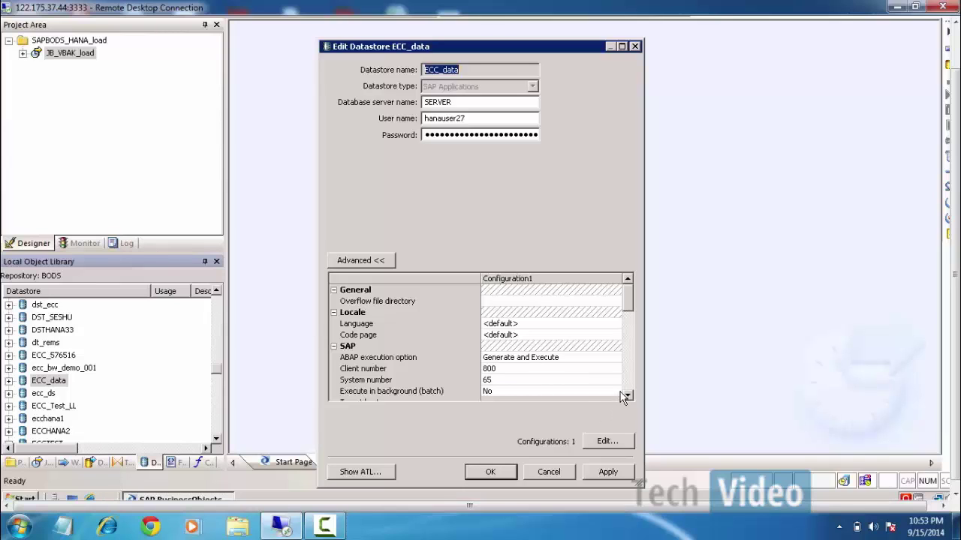
scroll(626, 397, "down", 7)
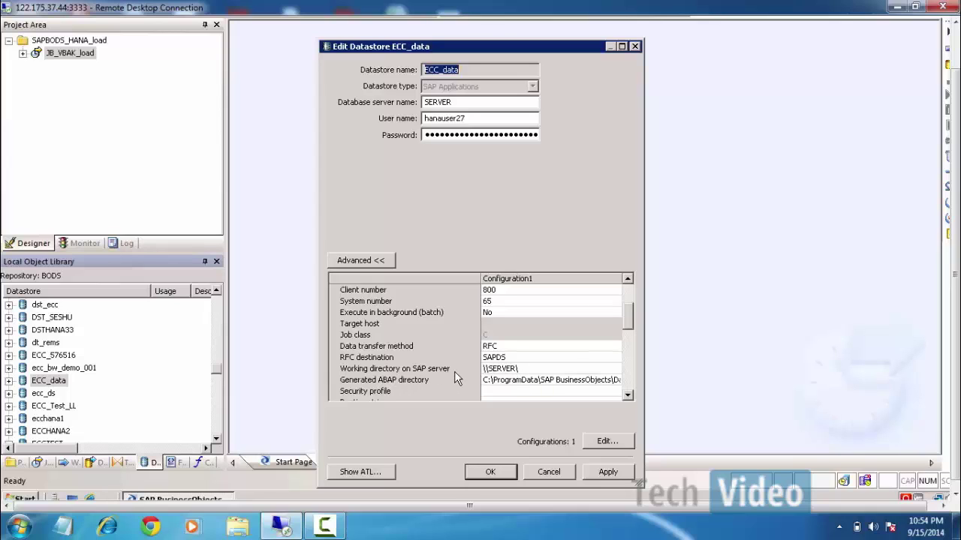
left_click(608, 471)
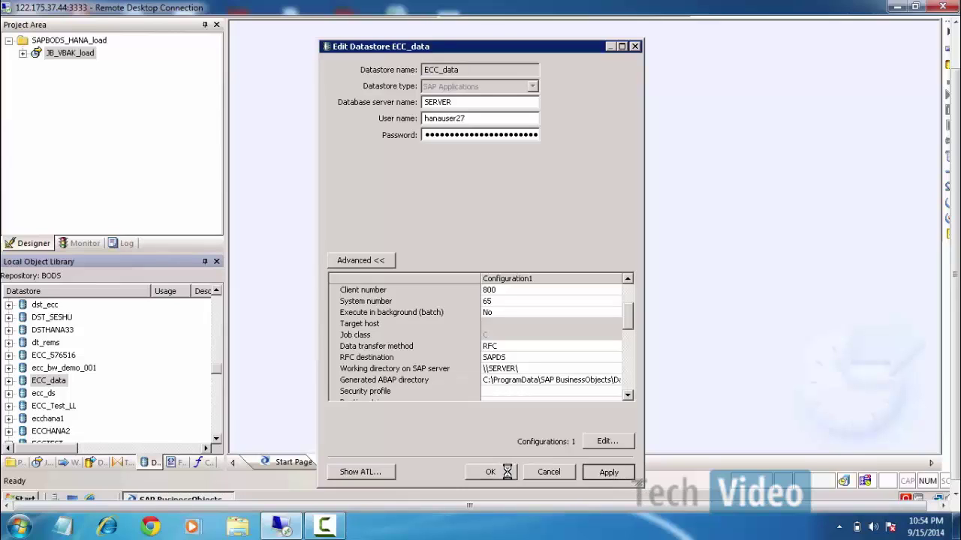
Close the datastore editor with OK and expand ECC_data in the object library.
left_click(488, 471)
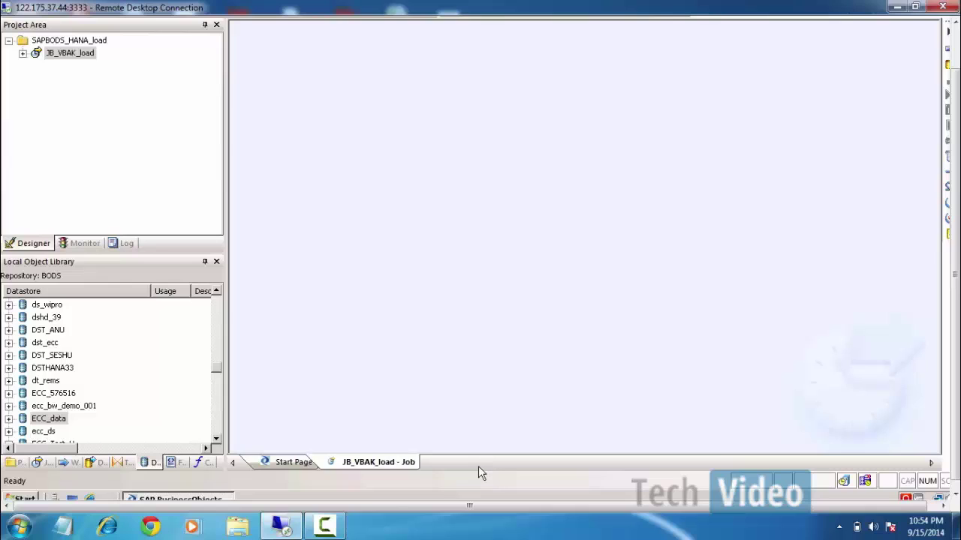
left_click(9, 419)
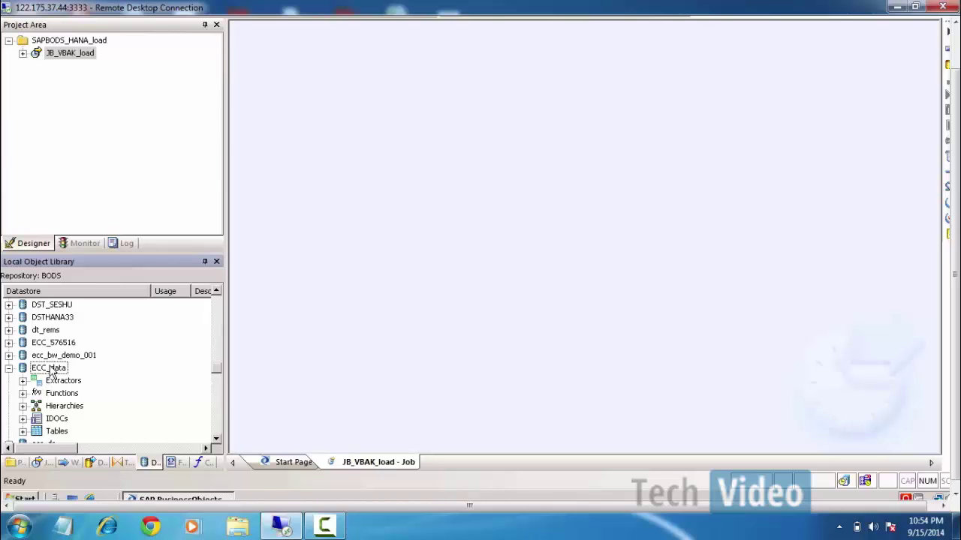
right_click(51, 372)
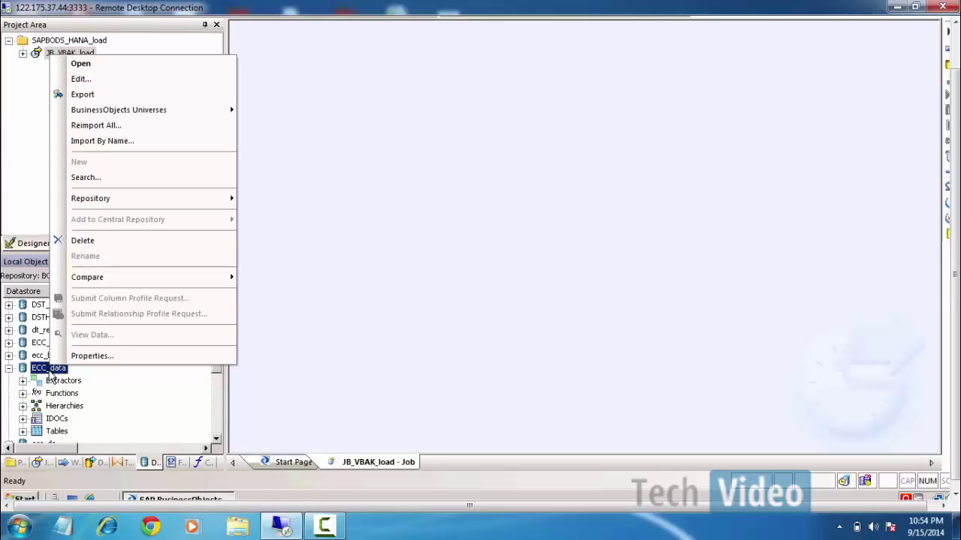
left_click(396, 344)
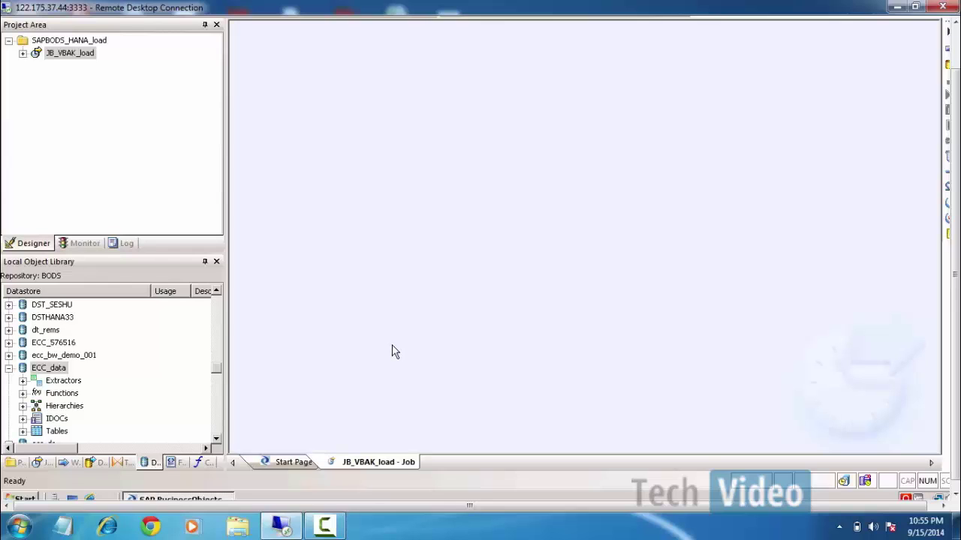
Expand ECC_data's Tables and adjust the list to view the VBAK and VBAP entries.
left_click(22, 432)
left_click(78, 422)
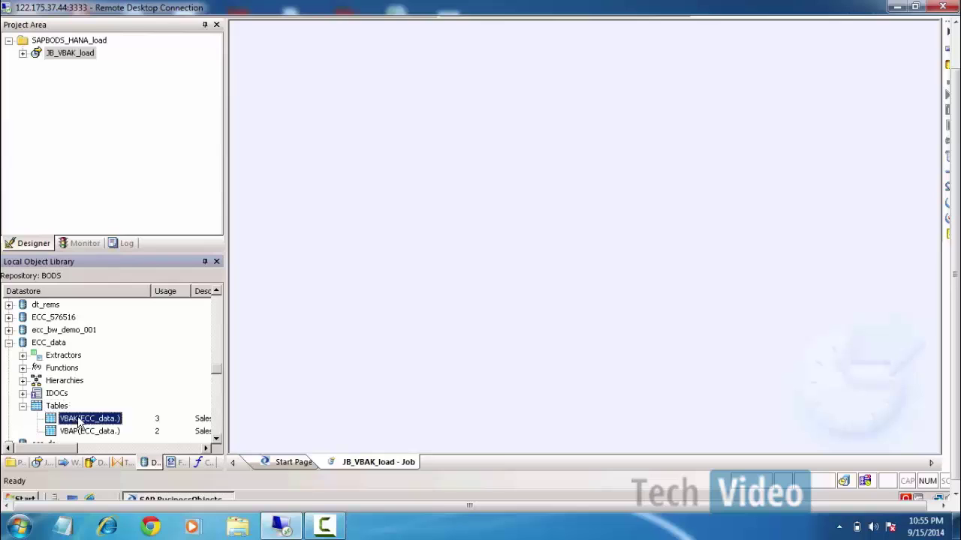
left_click(79, 430)
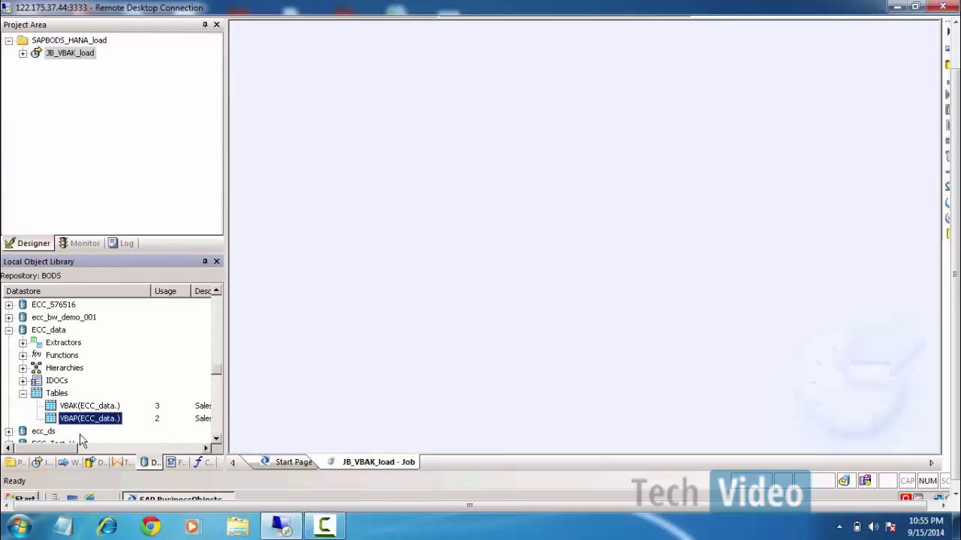
left_click(128, 451)
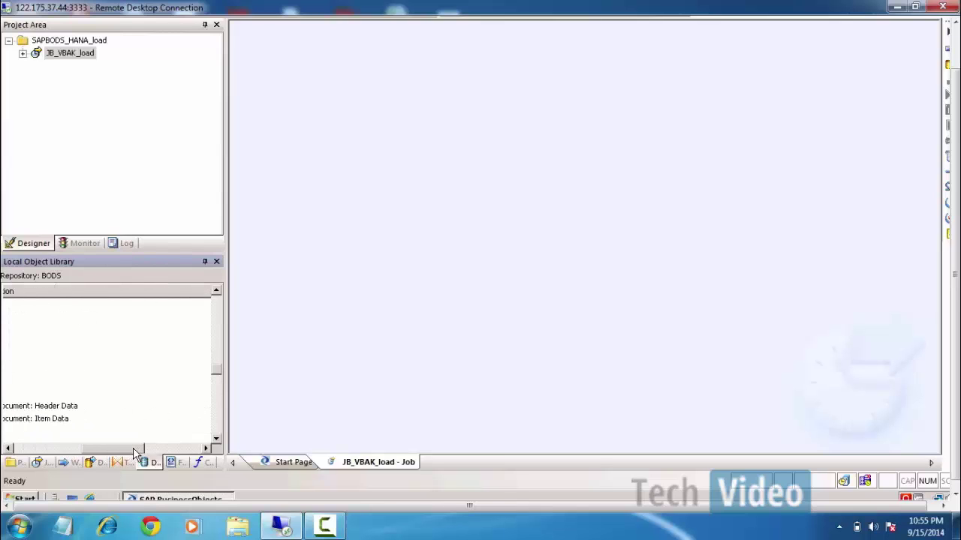
left_click(40, 449)
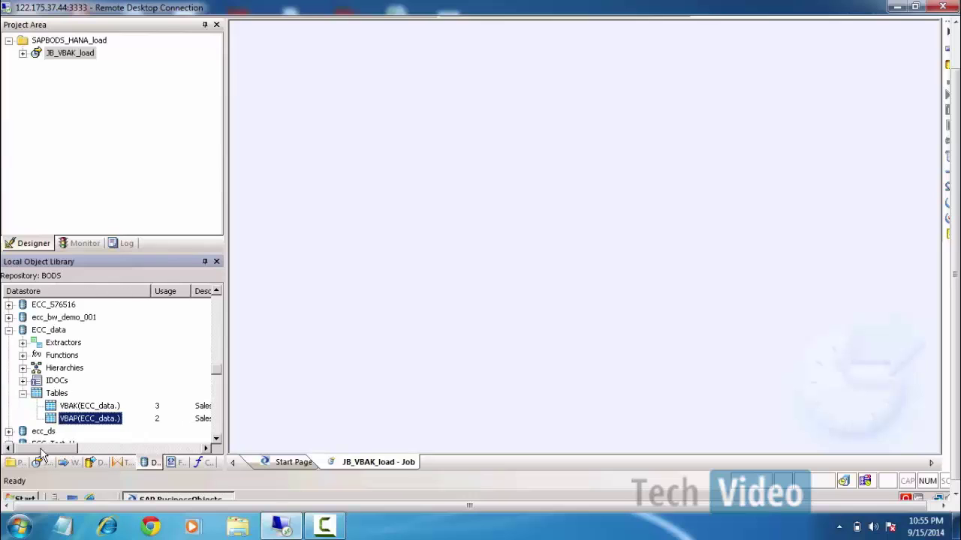
left_click(71, 409)
left_click(74, 421)
left_click_drag(70, 447, 130, 451)
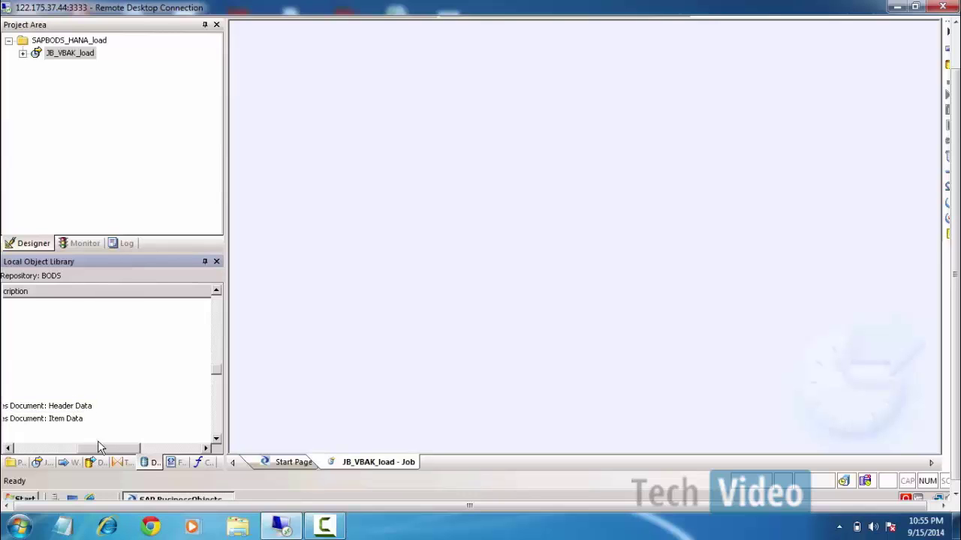
left_click_drag(100, 452, 32, 454)
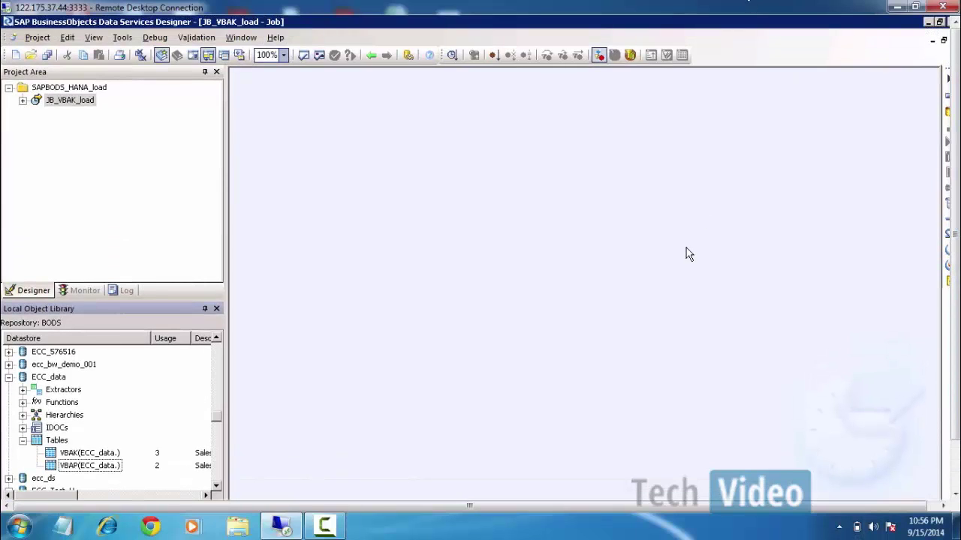
Minimize Designer and launch SAP HANA Studio from the server desktop.
left_click(929, 23)
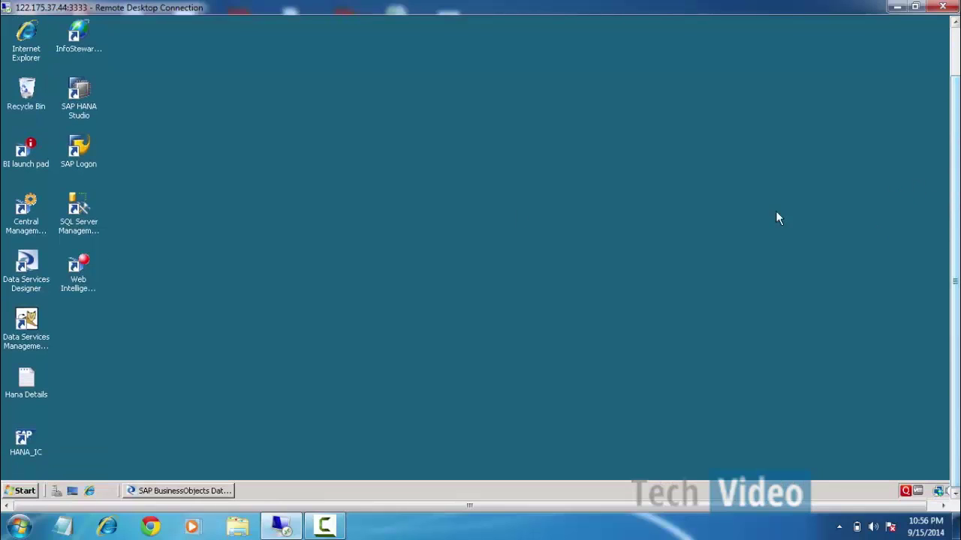
left_click(22, 492)
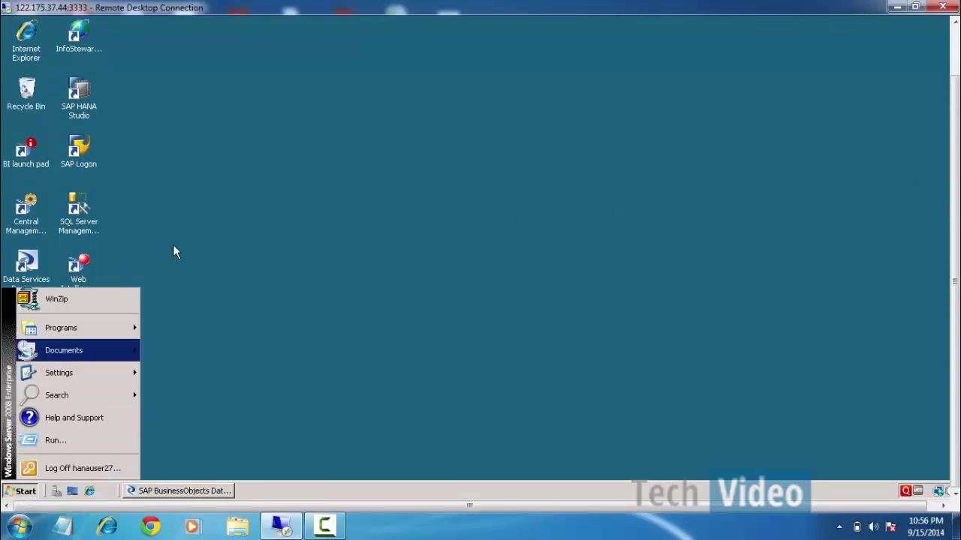
left_click(173, 217)
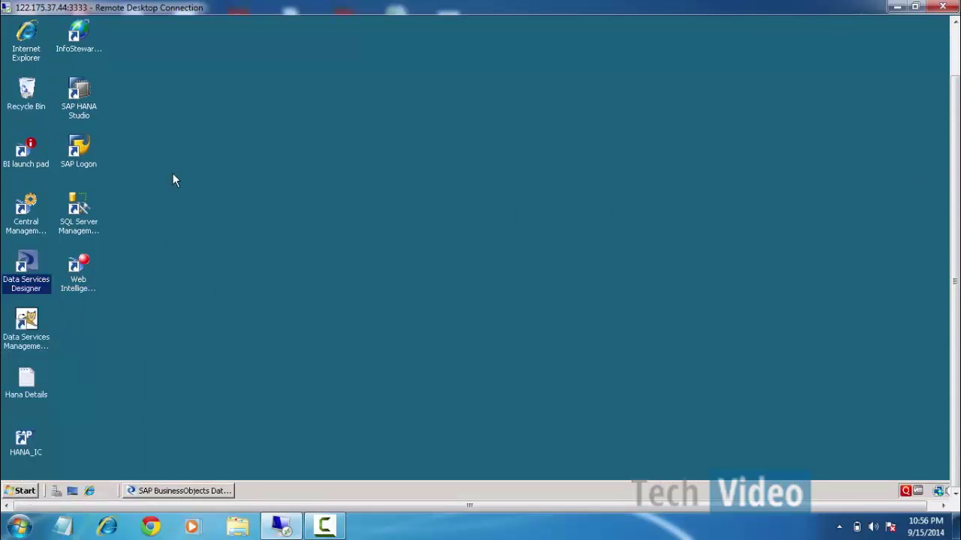
double_click(80, 108)
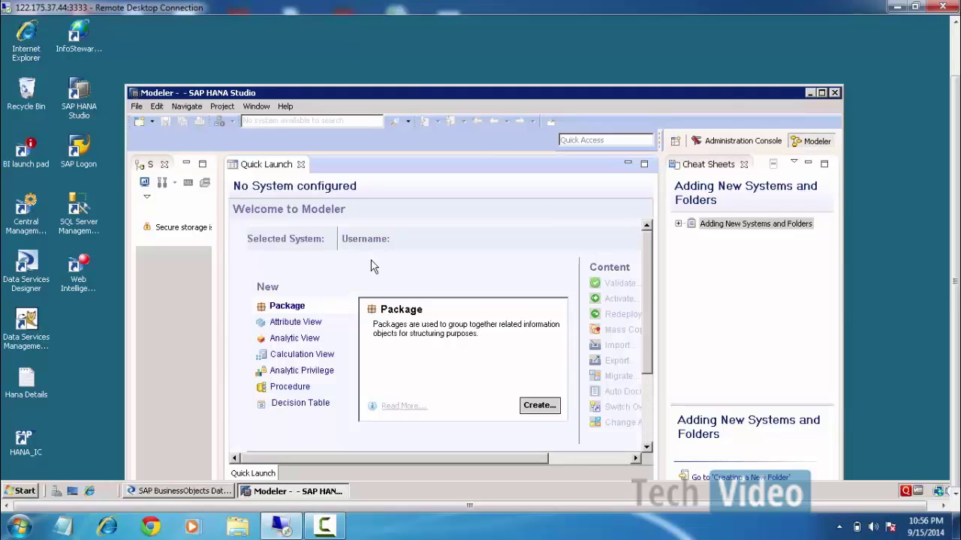
Maximize HANA Studio, switch to Administration Console, then minimize the remote session.
left_click(822, 93)
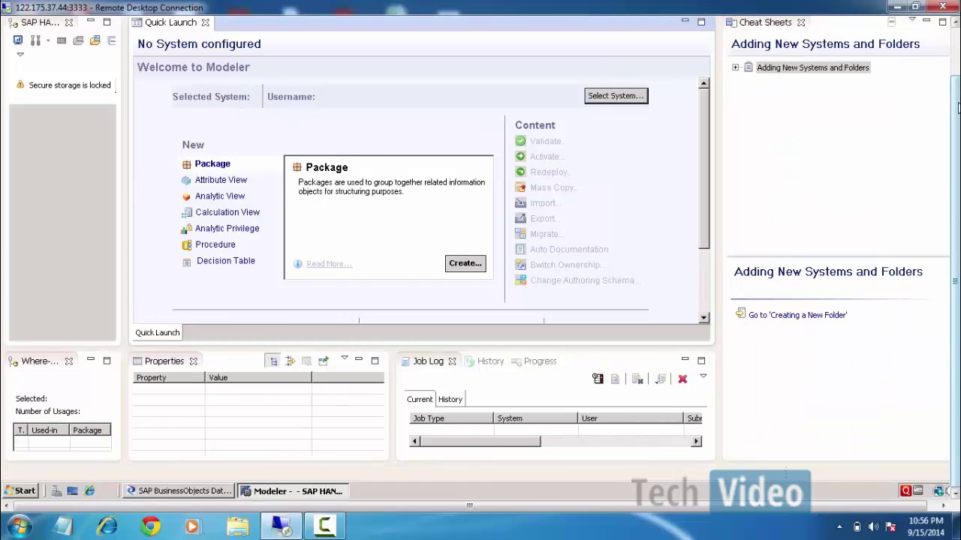
left_click_drag(955, 114, 951, 45)
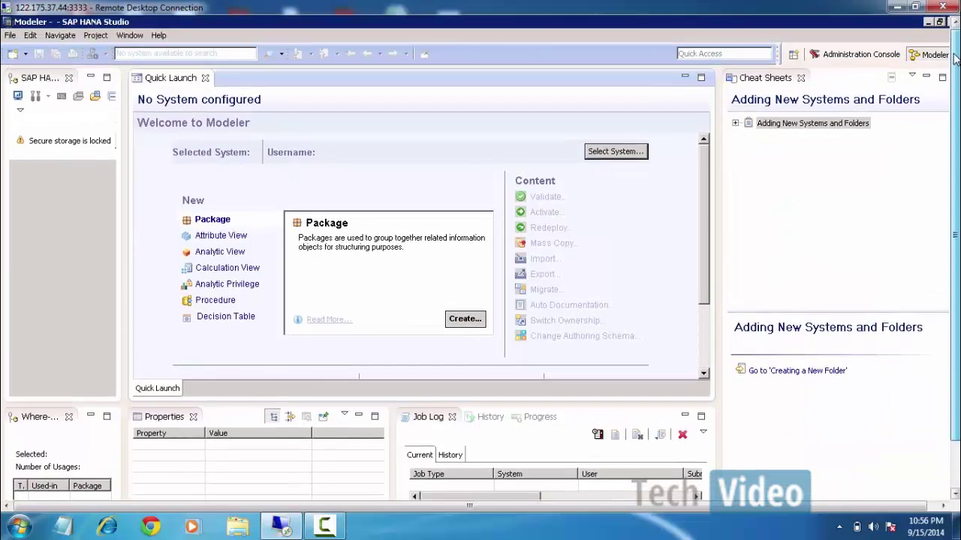
left_click(873, 59)
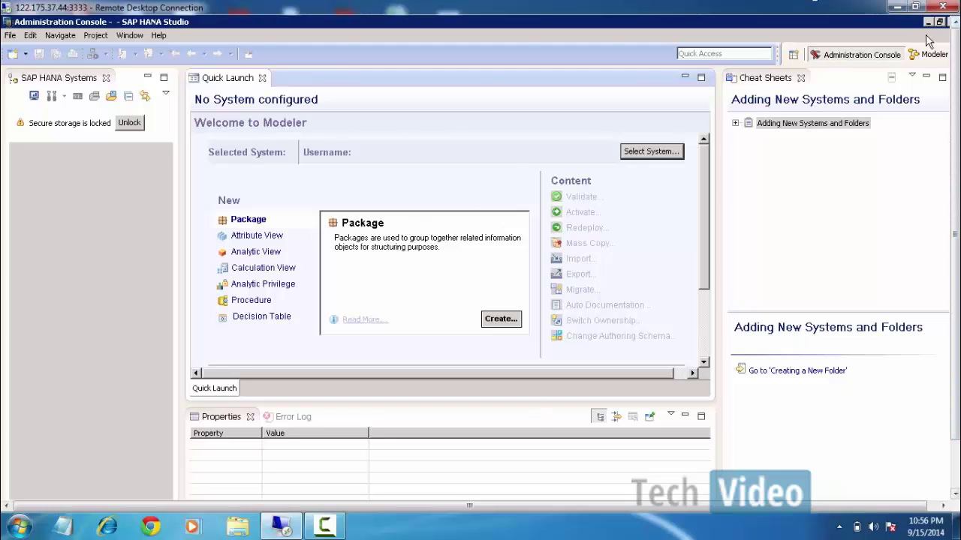
left_click(899, 9)
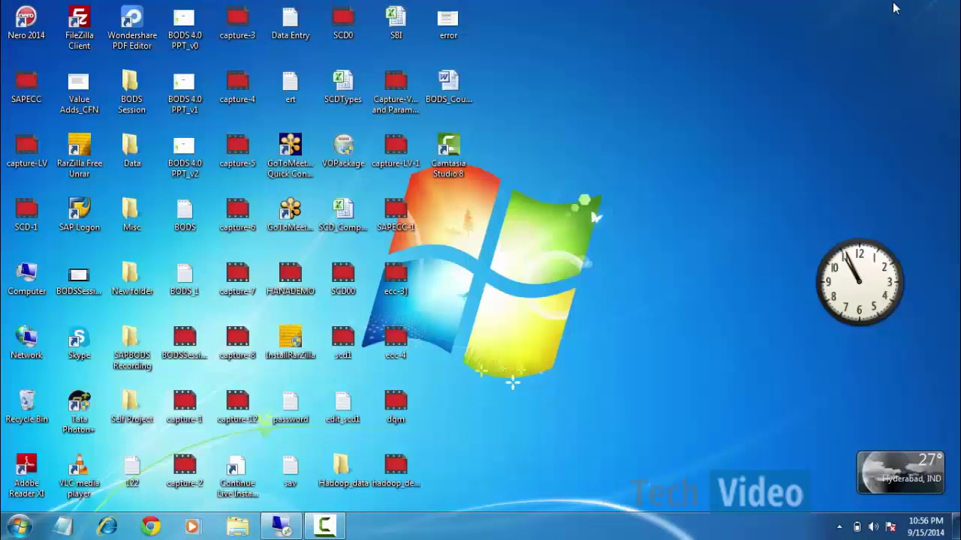
Return from the local desktop to SAP HANA Studio showing the HDB (HANAUSER) system.
left_click(324, 525)
left_click(892, 459)
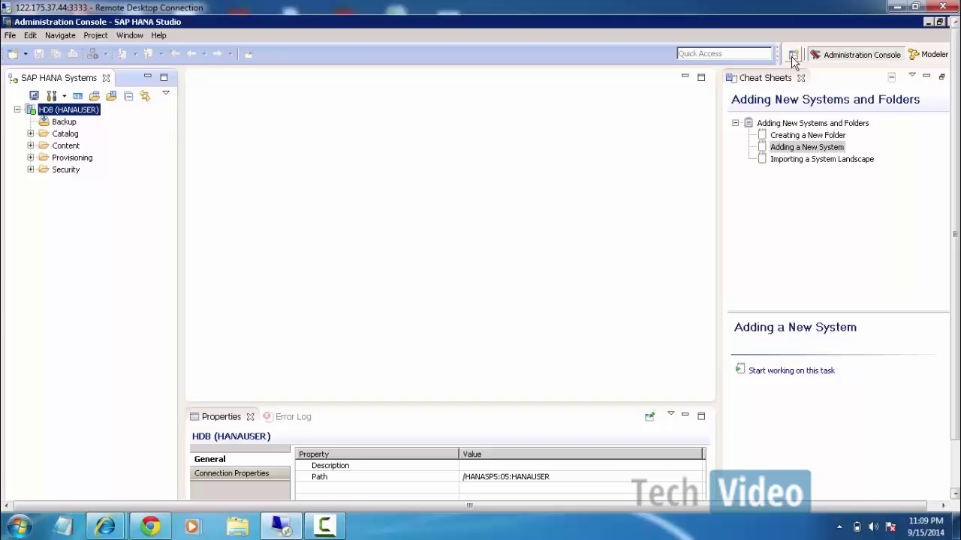
Open the Debug perspective, then the Java perspective.
left_click(792, 55)
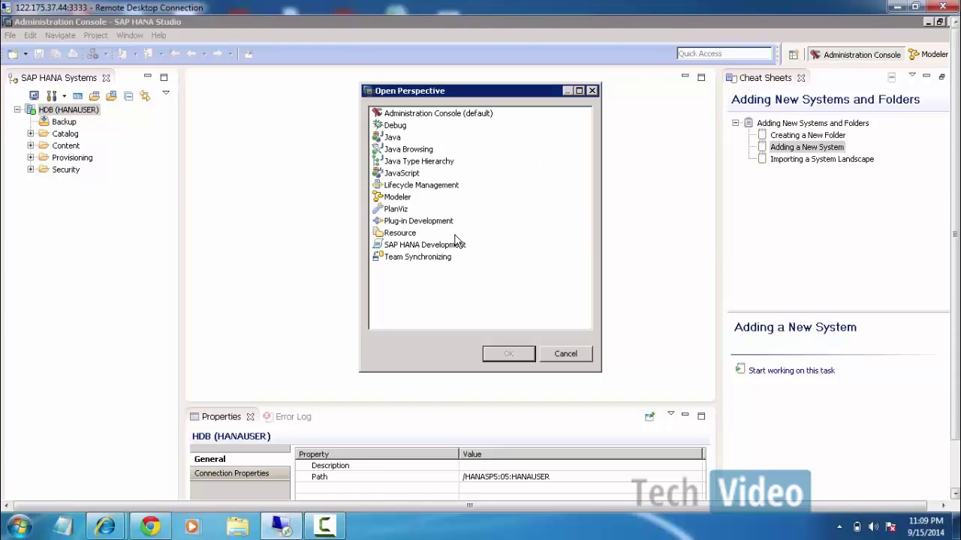
left_click(424, 120)
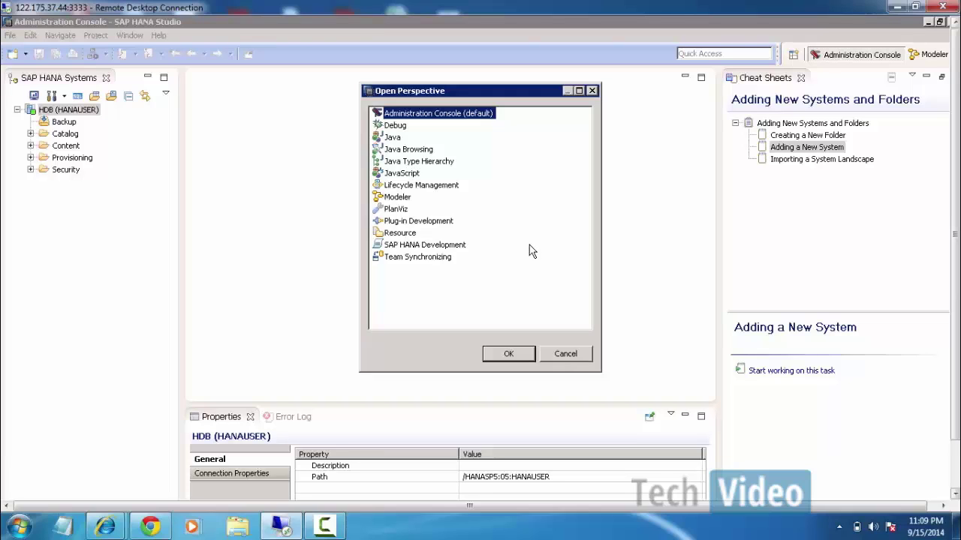
double_click(387, 126)
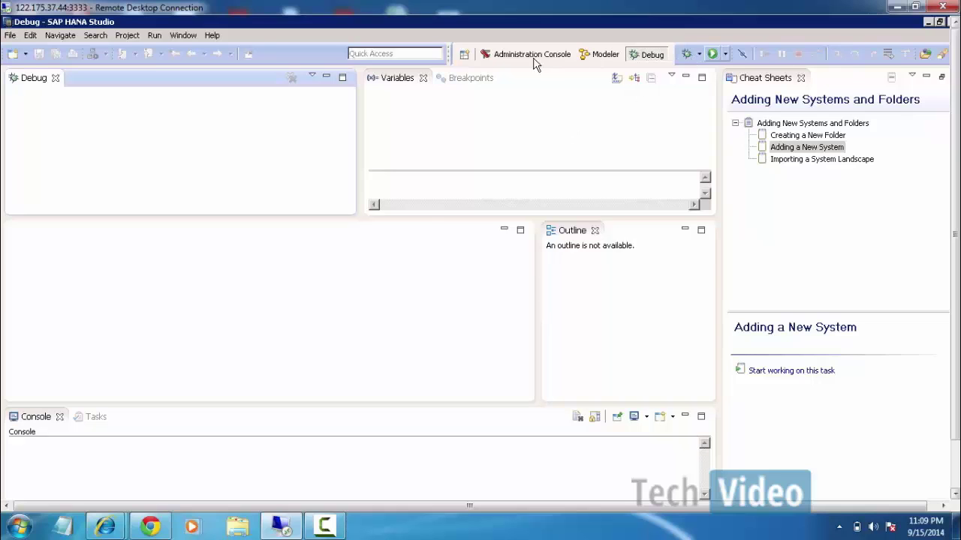
left_click(465, 55)
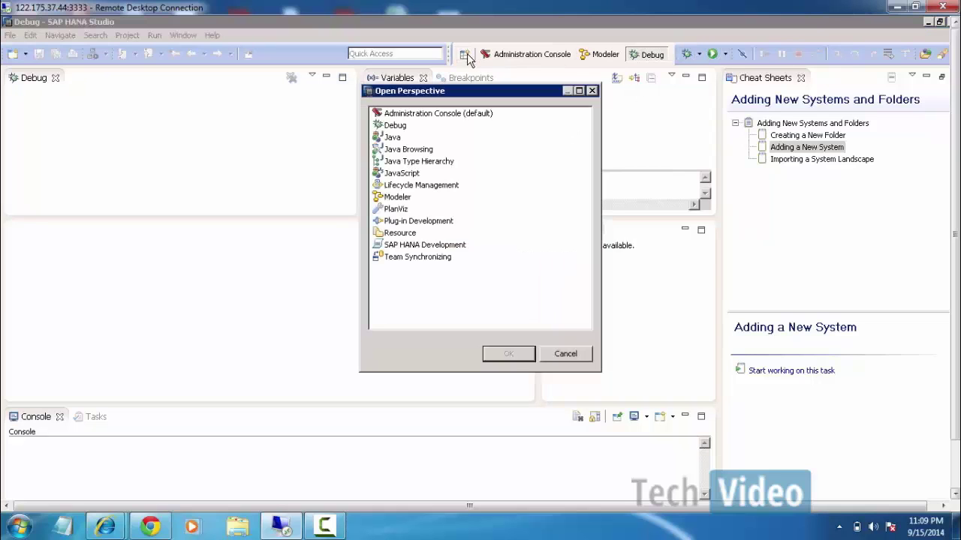
left_click(391, 138)
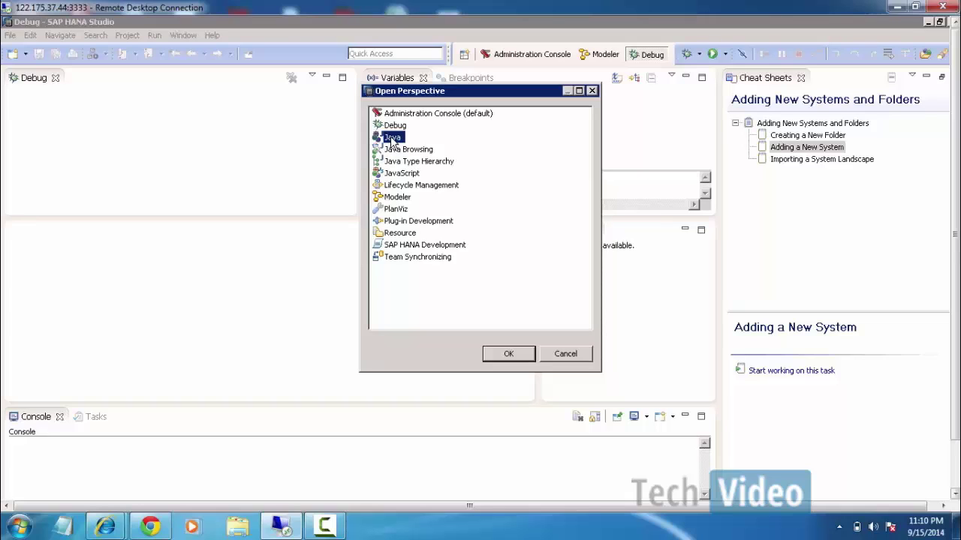
double_click(391, 140)
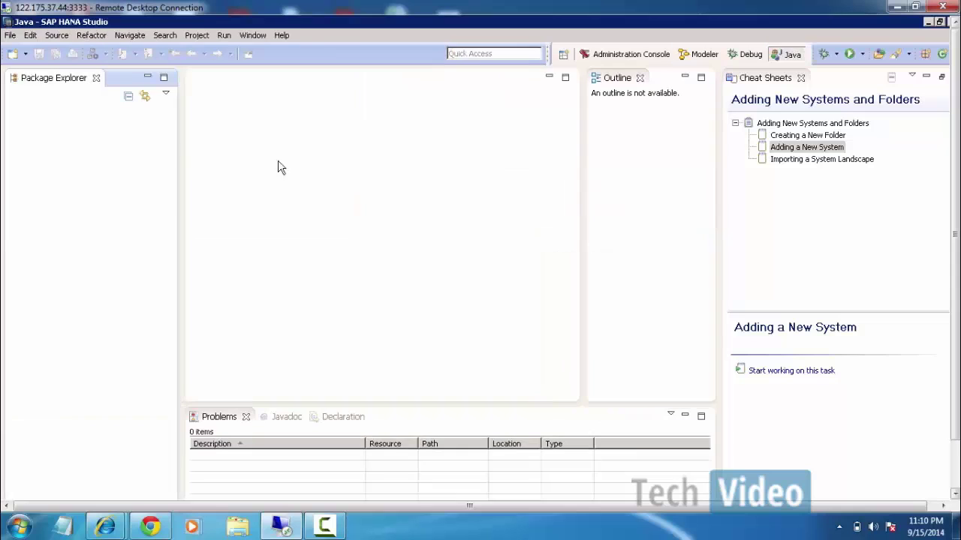
Open the Lifecycle Management perspective, then switch to the Modeler perspective.
left_click(564, 57)
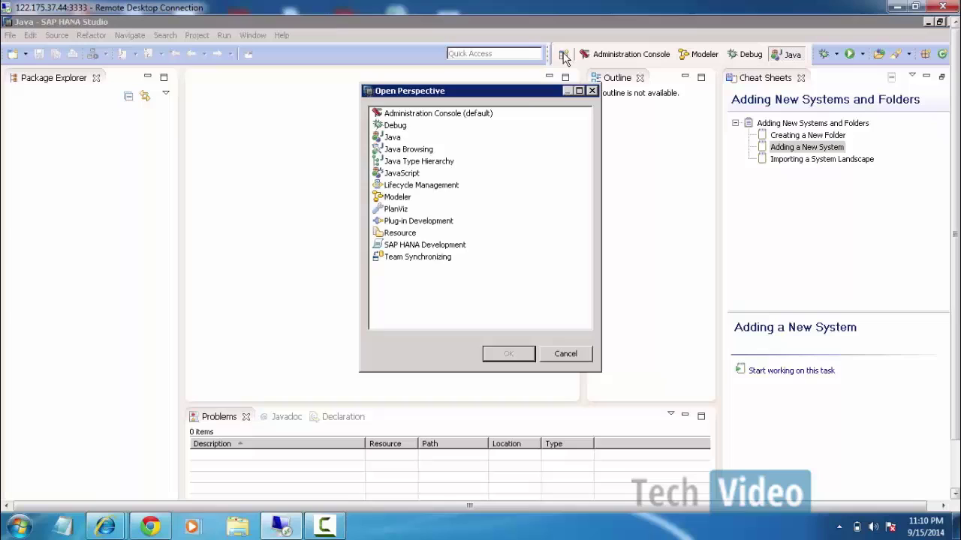
double_click(409, 186)
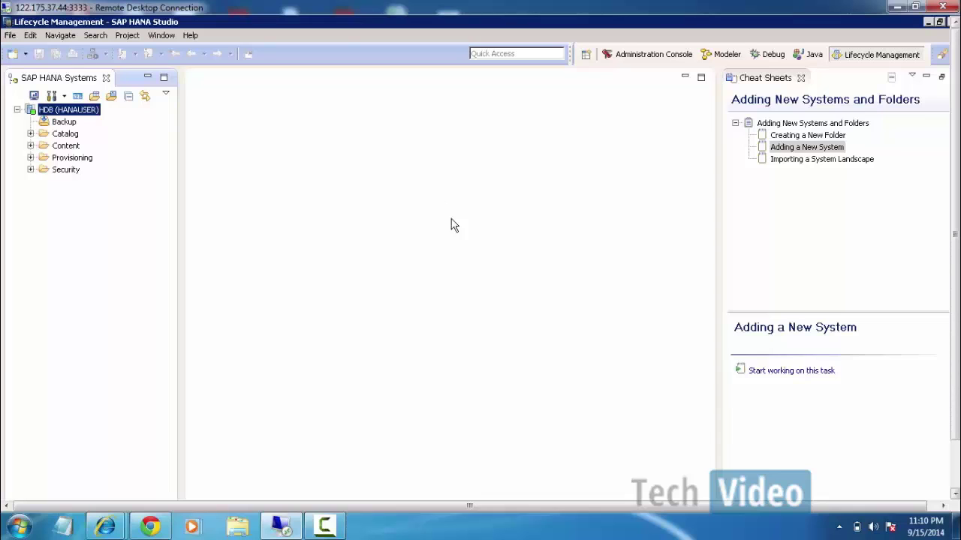
left_click(586, 55)
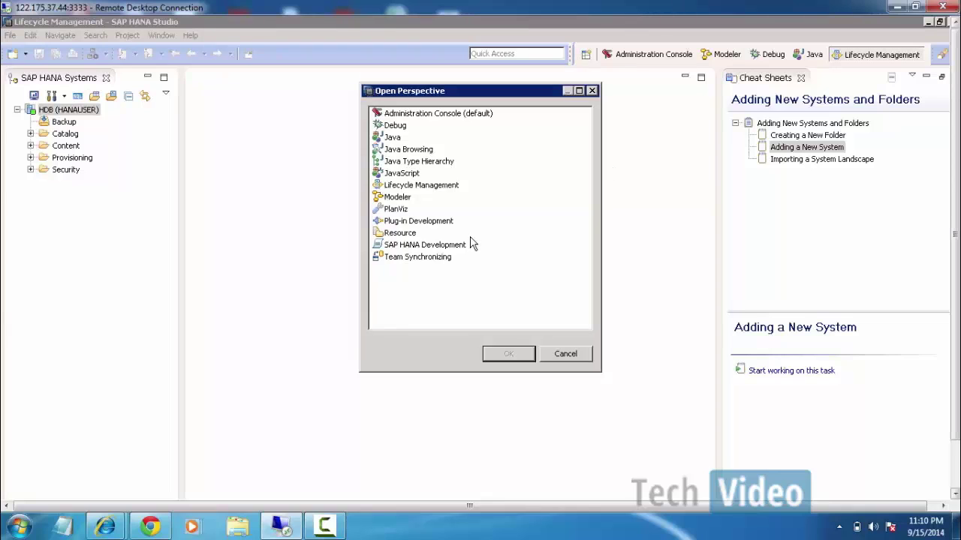
double_click(406, 200)
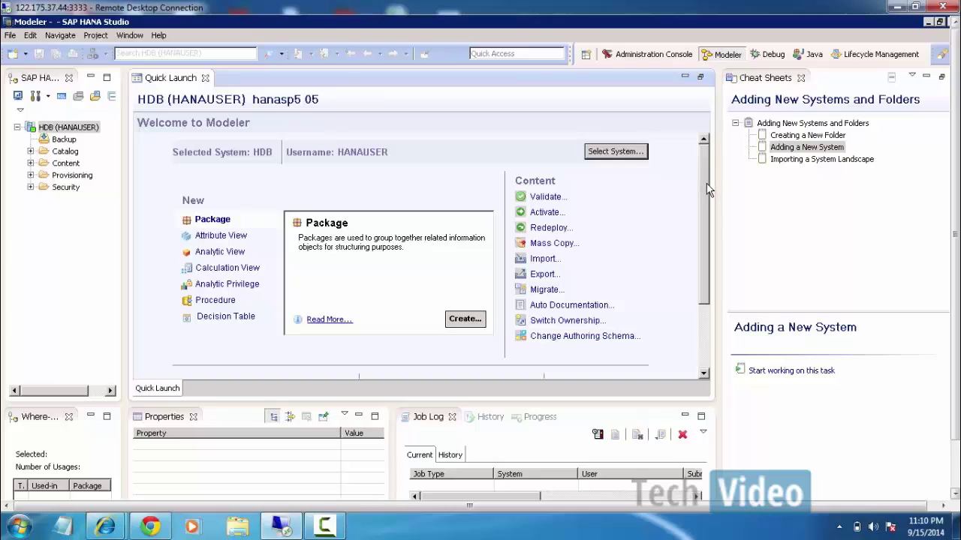
Scroll Quick Launch to show Package, Attribute View, Analytic View and Calculation View entries.
left_click_drag(708, 190, 712, 223)
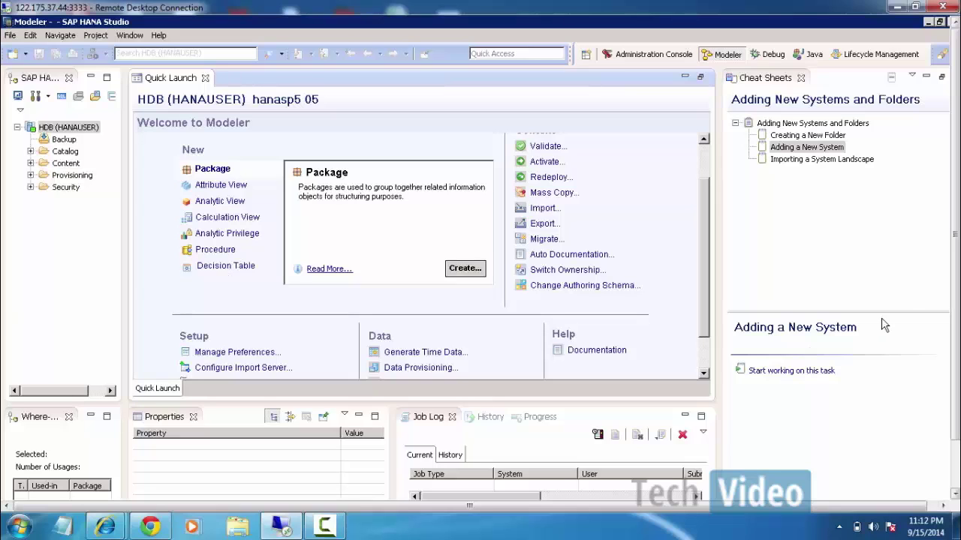
left_click_drag(955, 294, 959, 345)
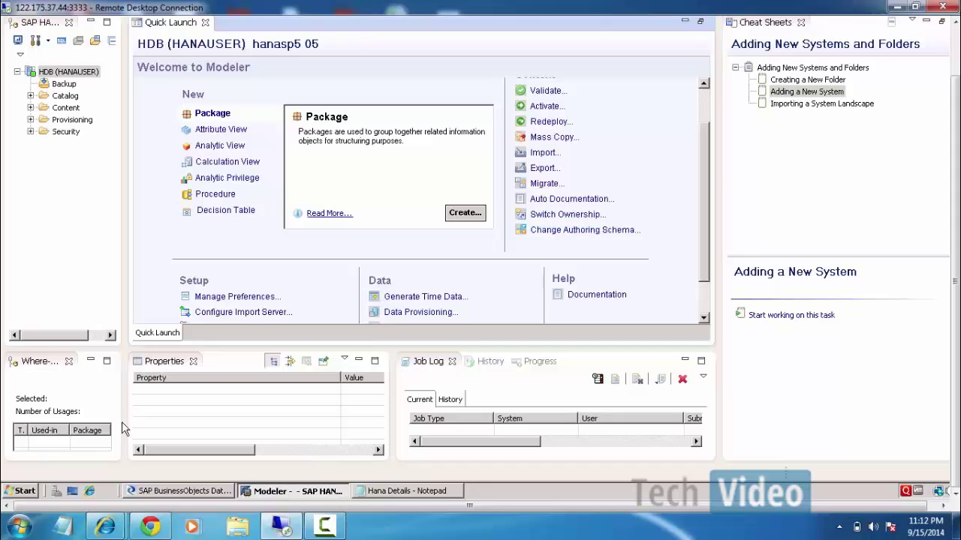
left_click(211, 489)
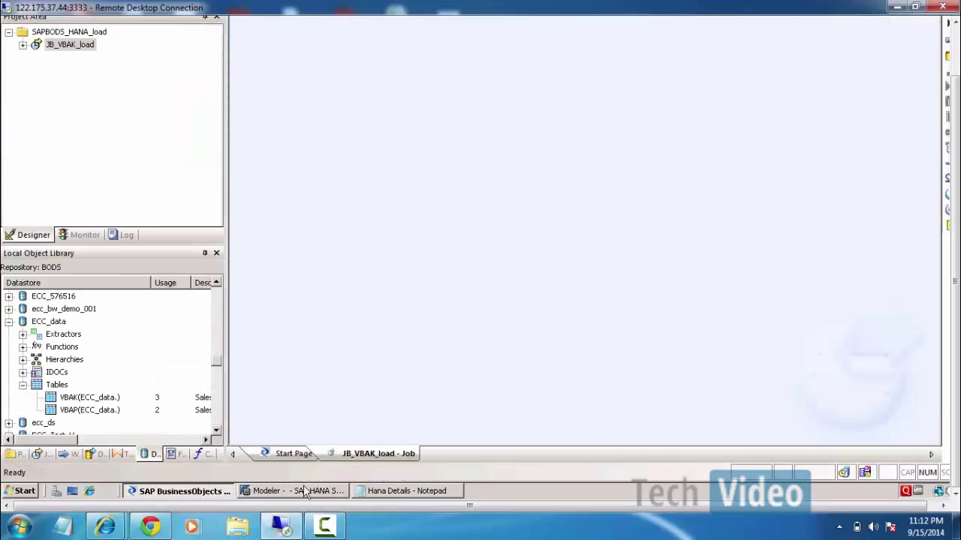
left_click(302, 492)
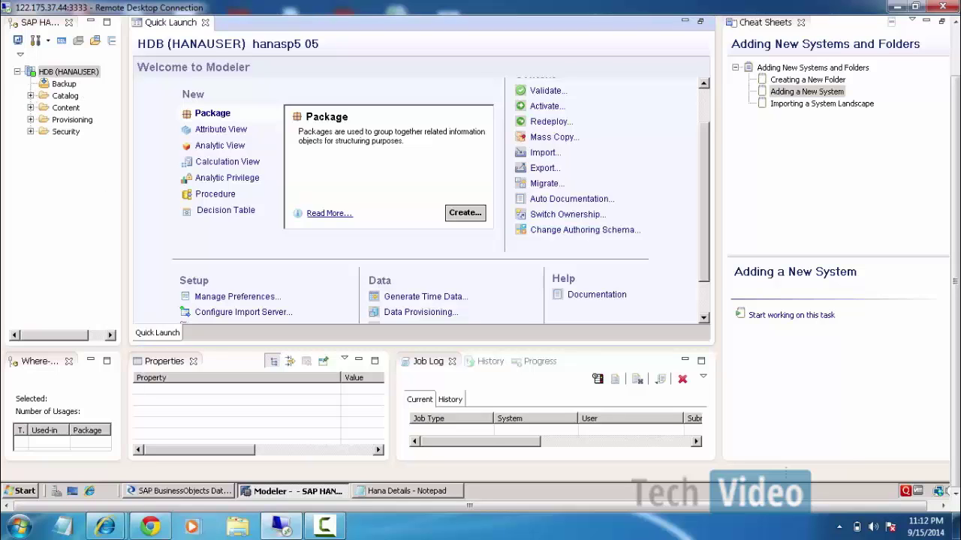
left_click_drag(956, 128, 956, 80)
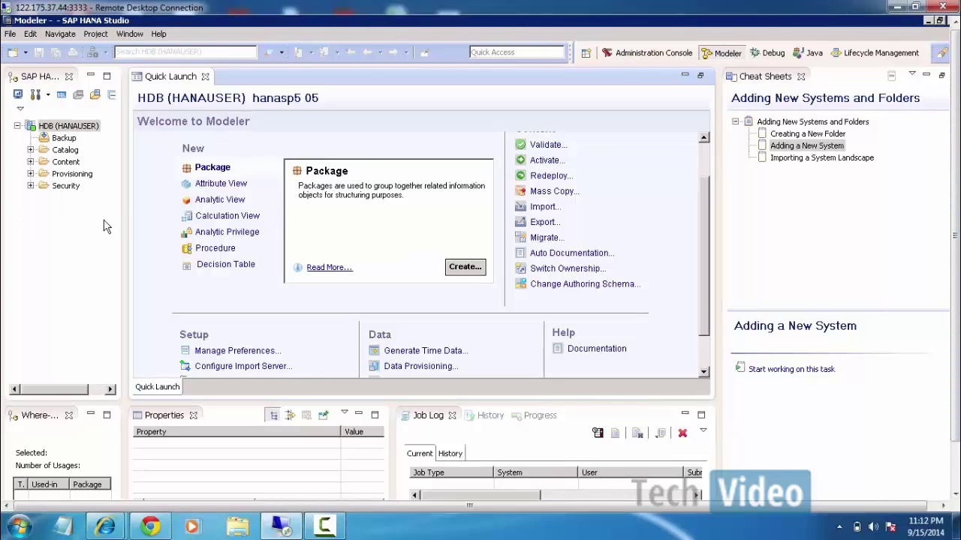
left_click(30, 150)
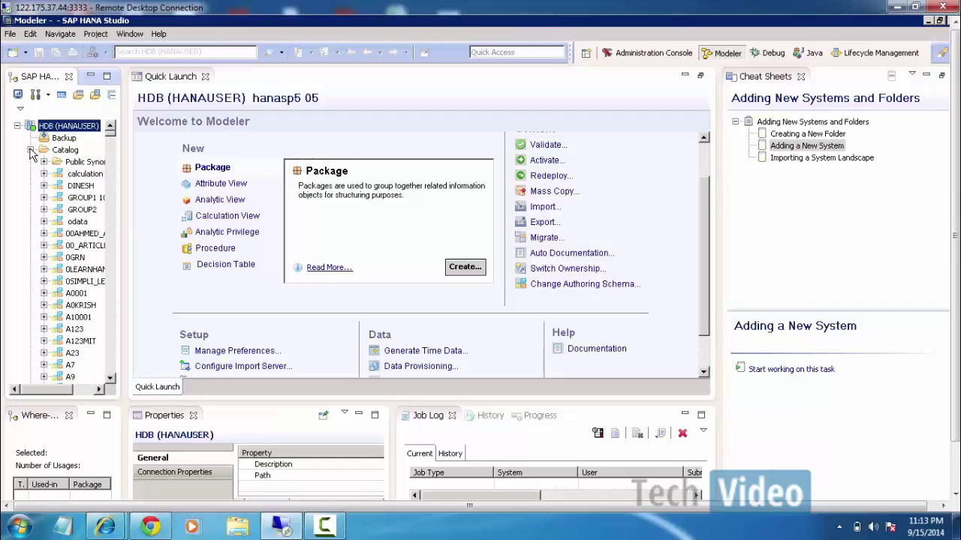
left_click(30, 150)
left_click(31, 162)
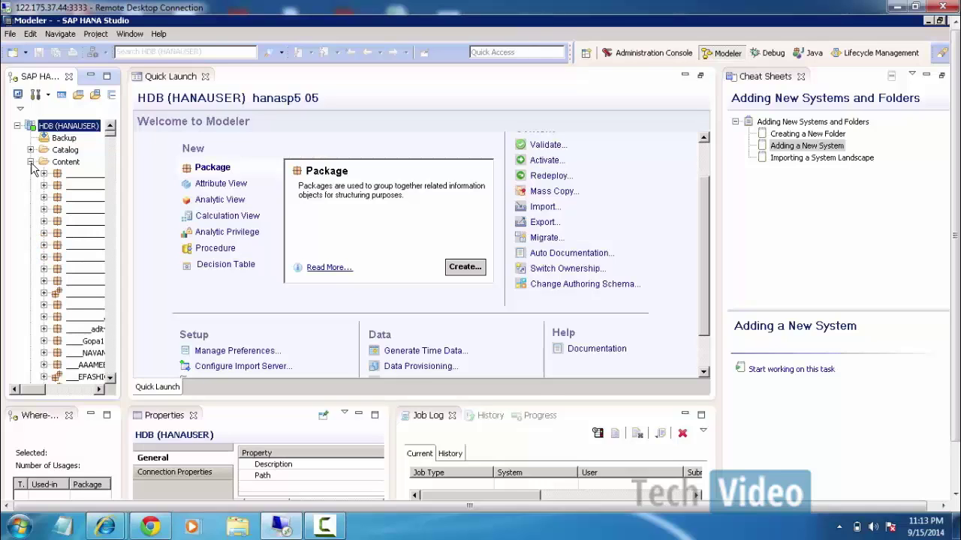
left_click(31, 162)
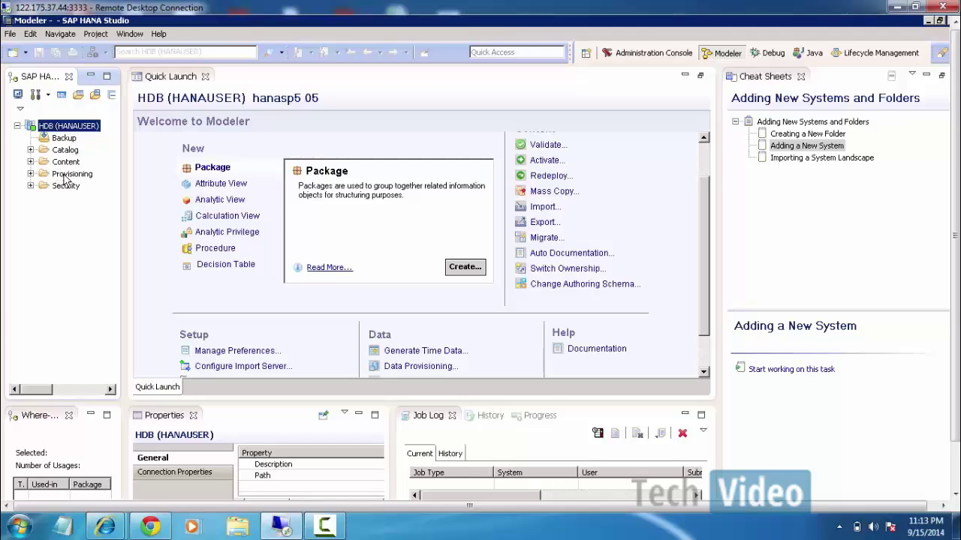
left_click(31, 174)
left_click(31, 174)
left_click(36, 187)
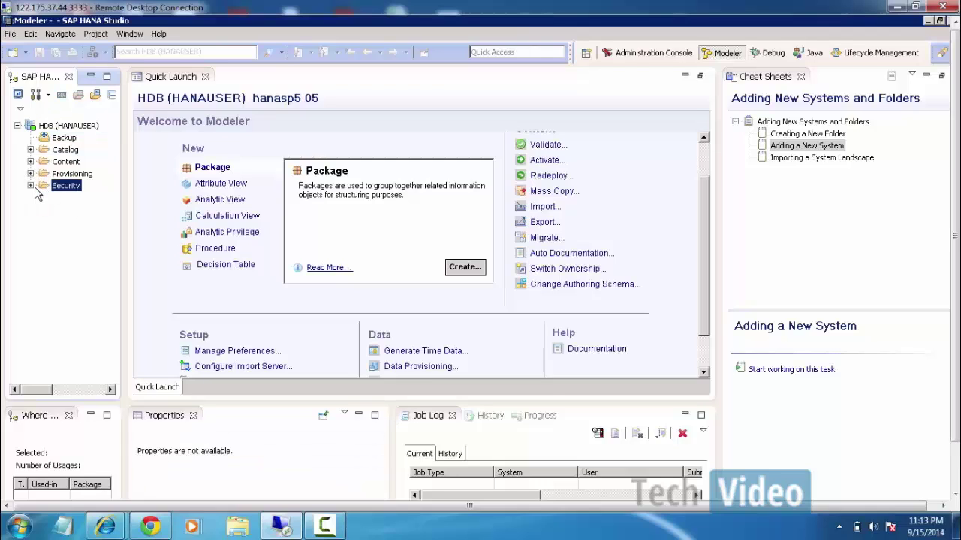
left_click(34, 188)
left_click(31, 187)
left_click(44, 209)
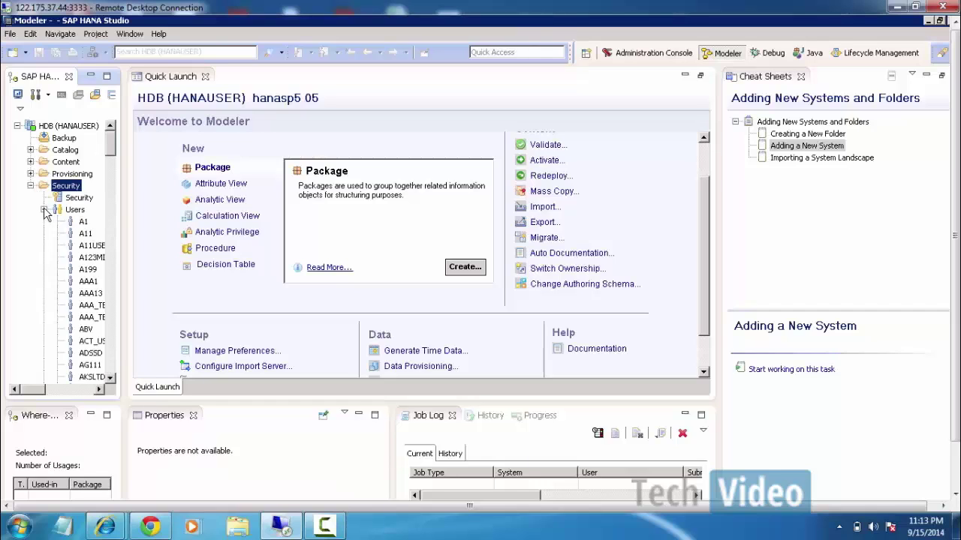
left_click(43, 209)
left_click(44, 222)
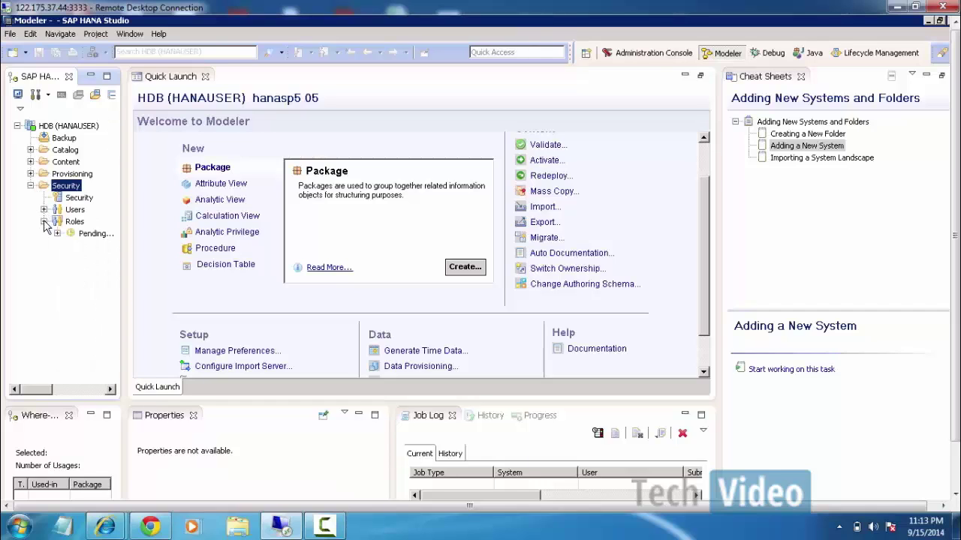
left_click(43, 222)
left_click(30, 186)
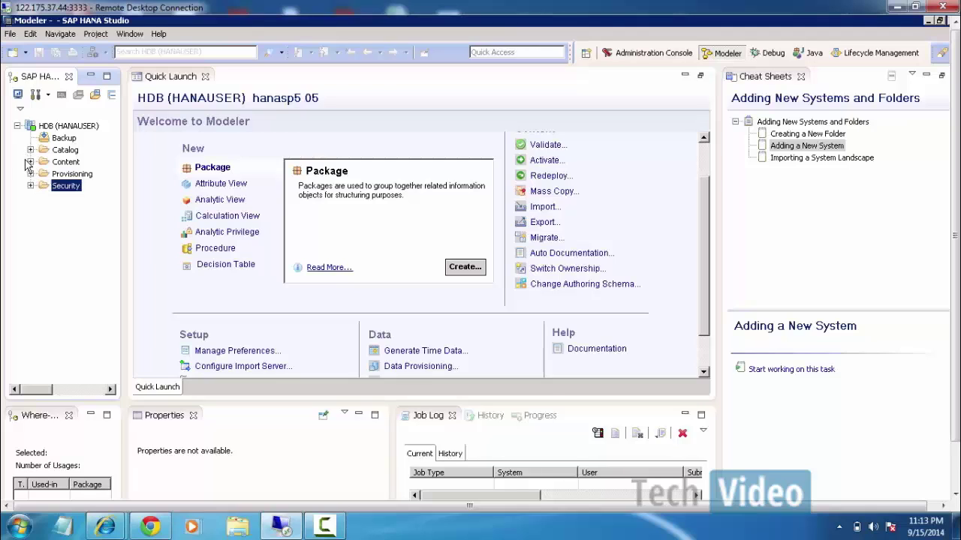
Expand the Catalog in SAP HANA Systems and select the A0001 schema.
left_click(31, 150)
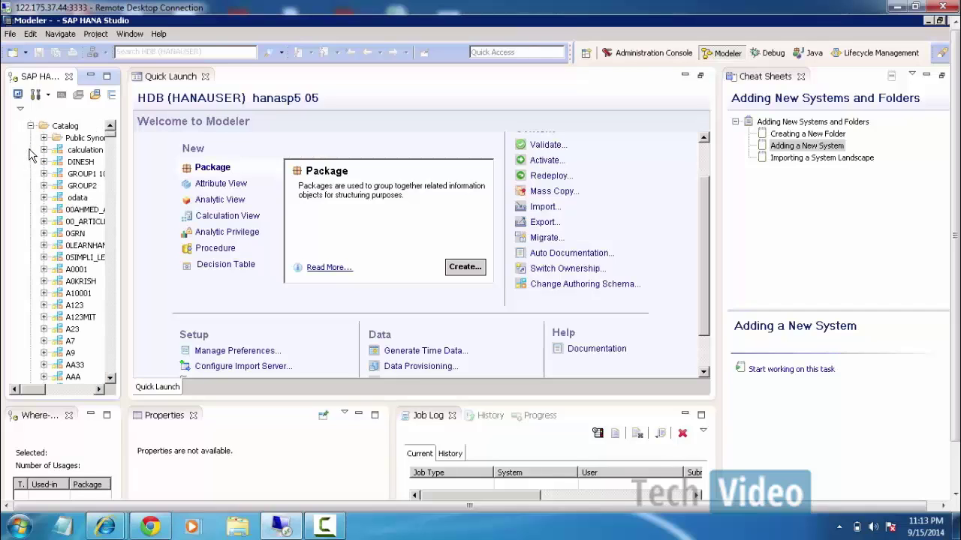
left_click(65, 126)
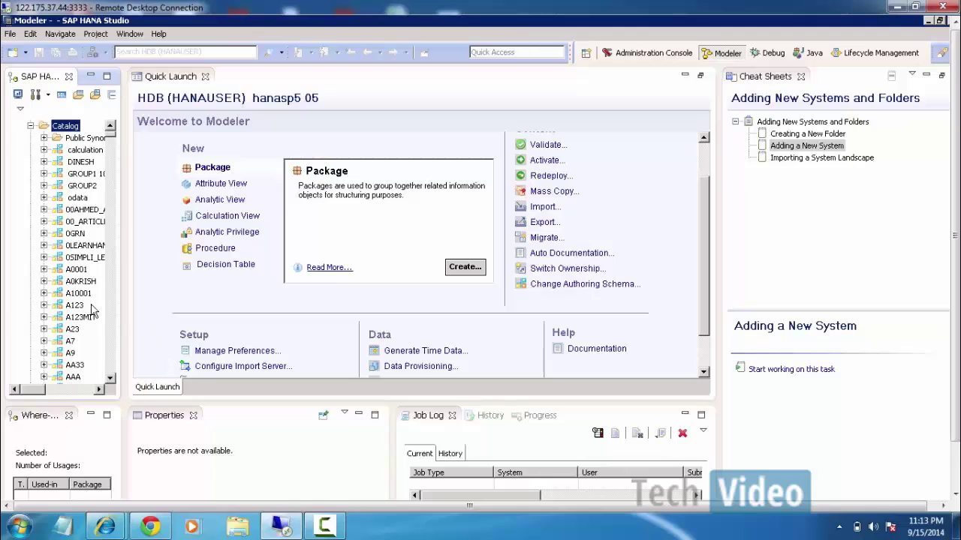
left_click(70, 274)
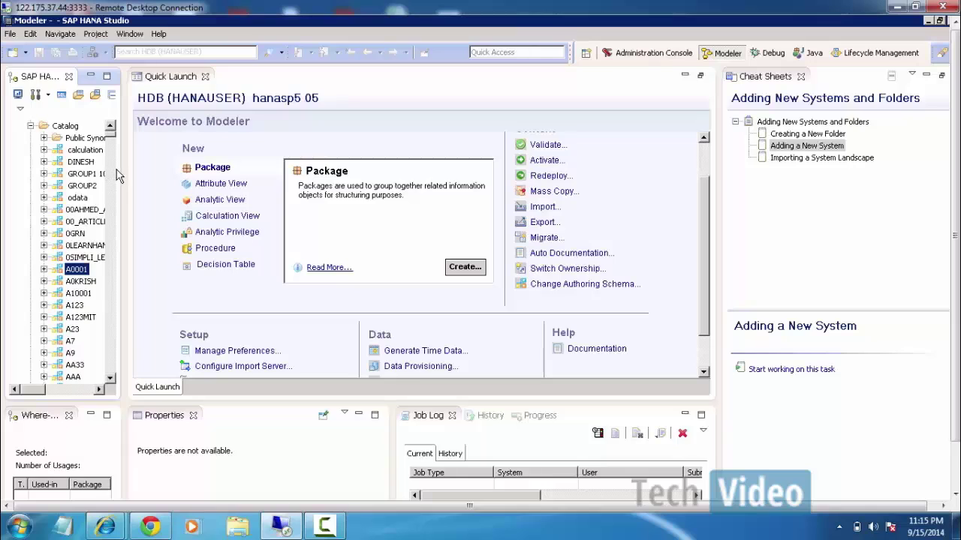
left_click(98, 388)
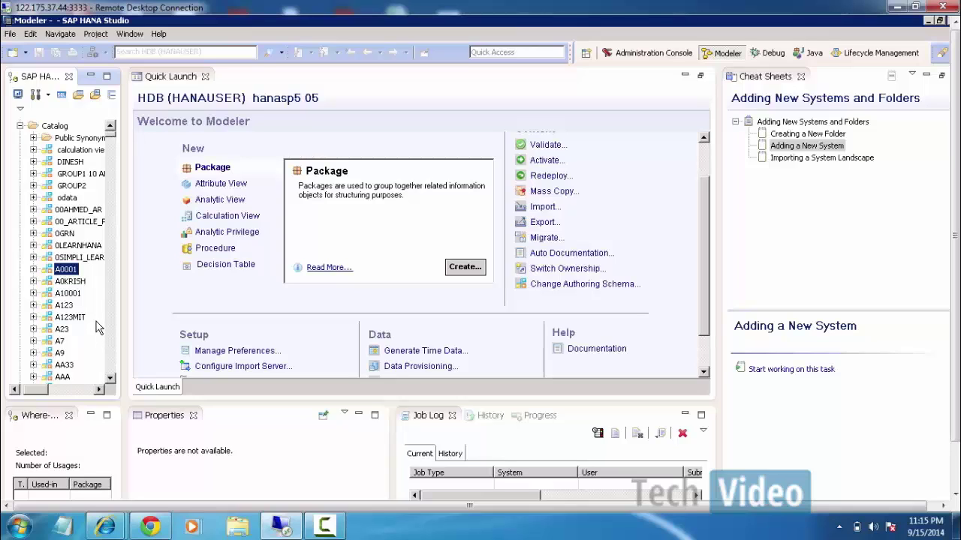
Jump down the schema list to HANAUSER and expand it to show its Column Views, Procedures, Tables and Views.
left_click(111, 378)
scroll(113, 379, "down", 5)
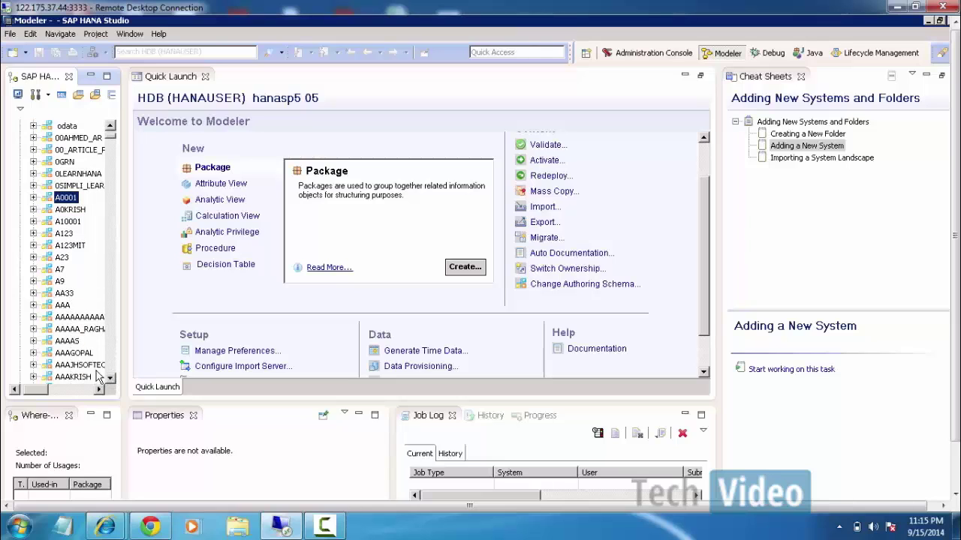
left_click(75, 353)
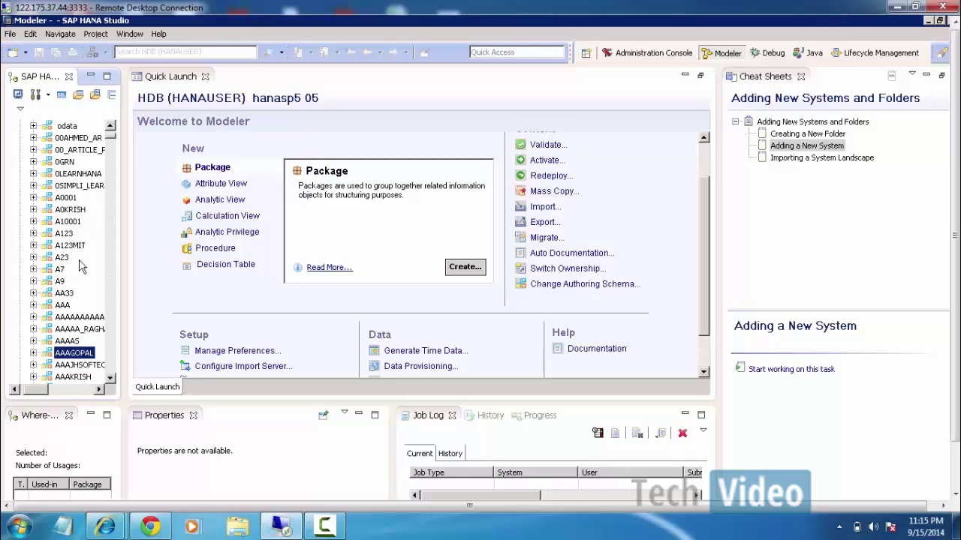
key("h")
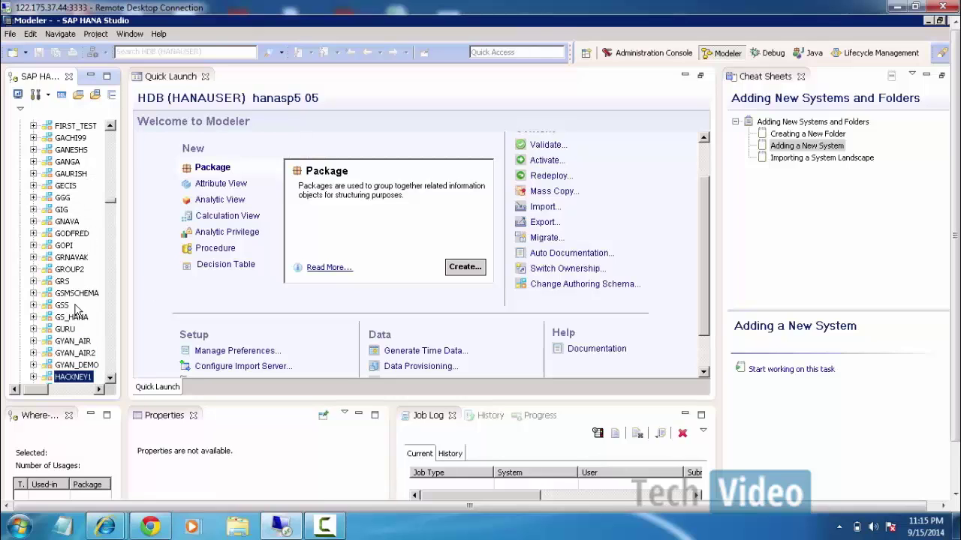
scroll(110, 377, "down", 10)
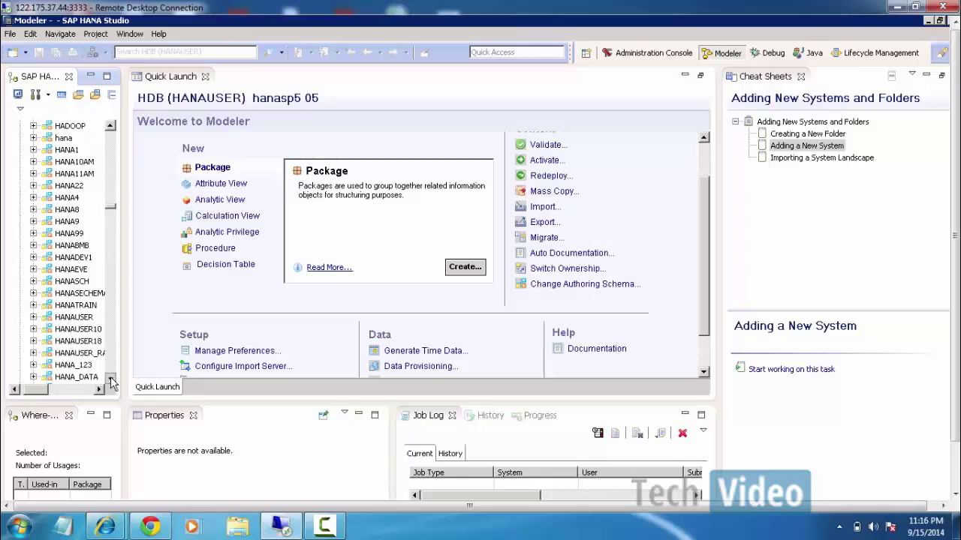
left_click(111, 377)
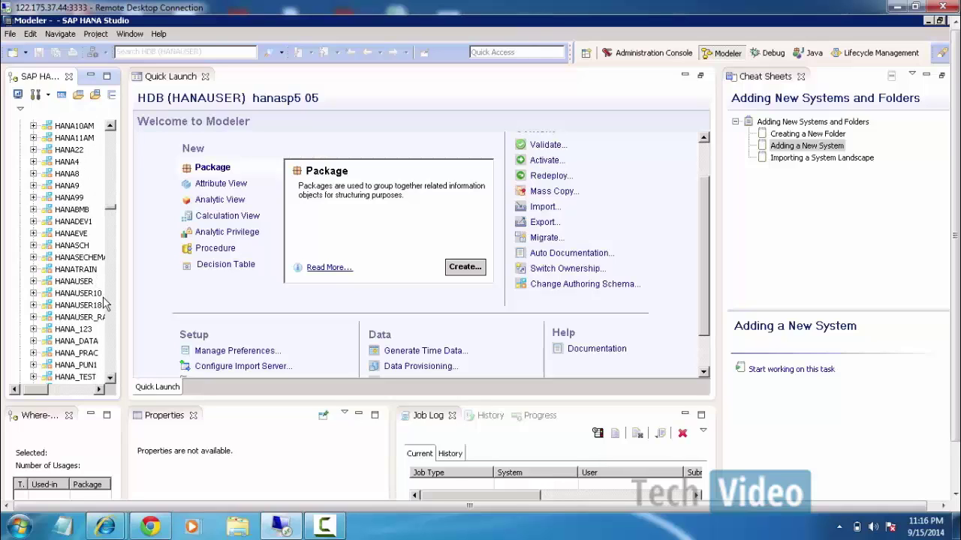
left_click(33, 281)
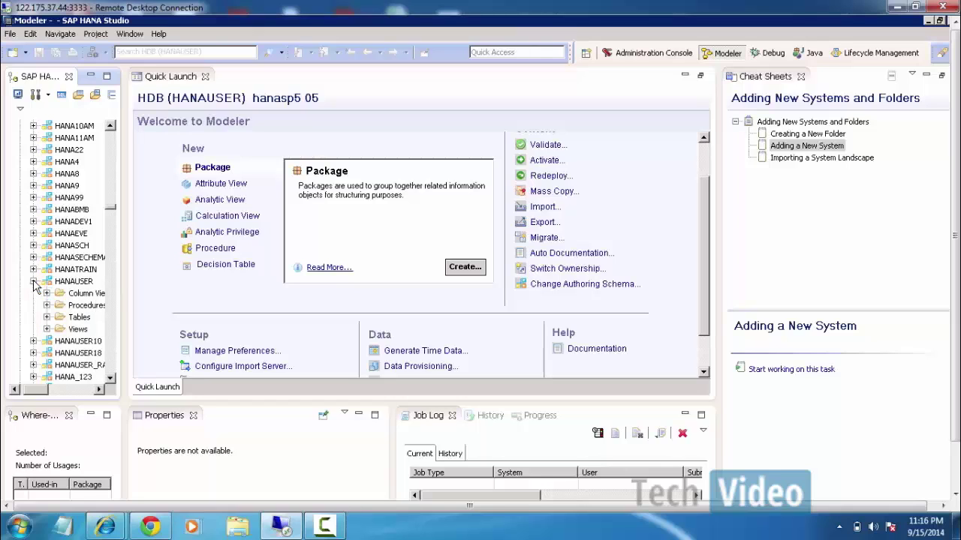
left_click(129, 265)
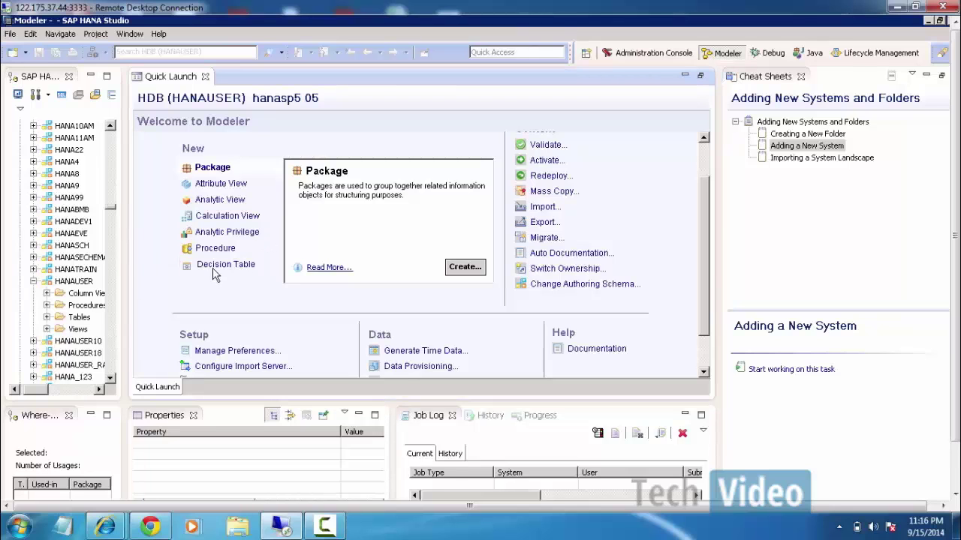
Widen the systems tree, then expand and collapse HANAUSER's Column Views, Procedures, Tables and Views folders.
left_click_drag(125, 269, 255, 262)
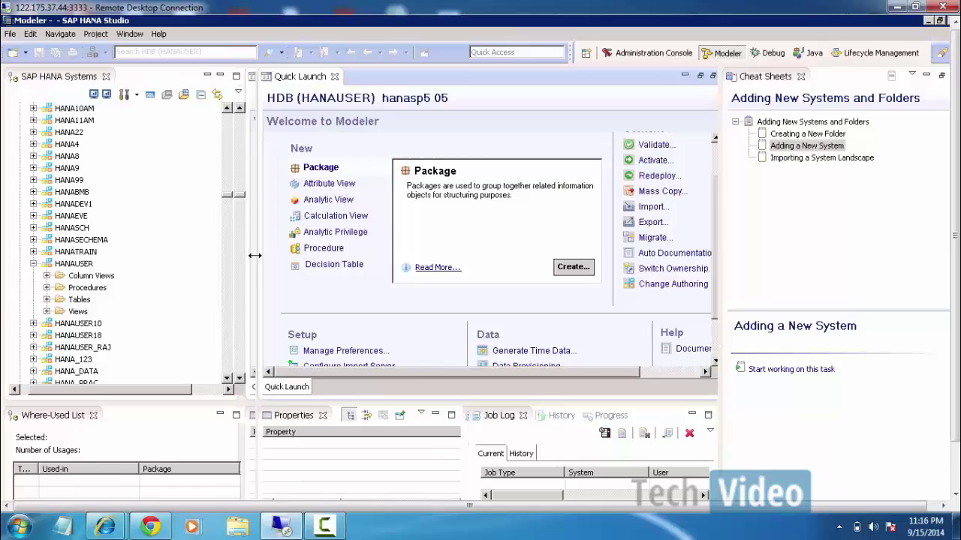
left_click(47, 276)
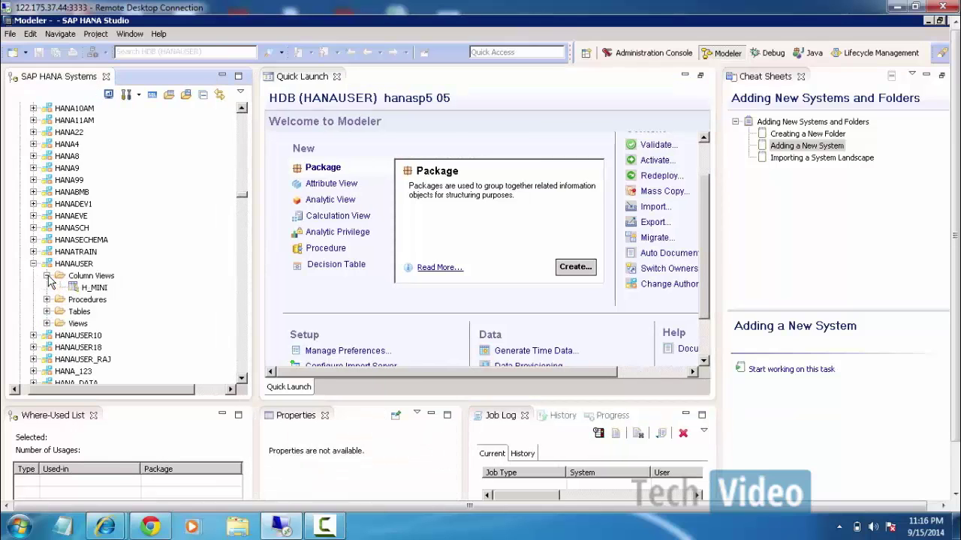
left_click(47, 276)
left_click(47, 290)
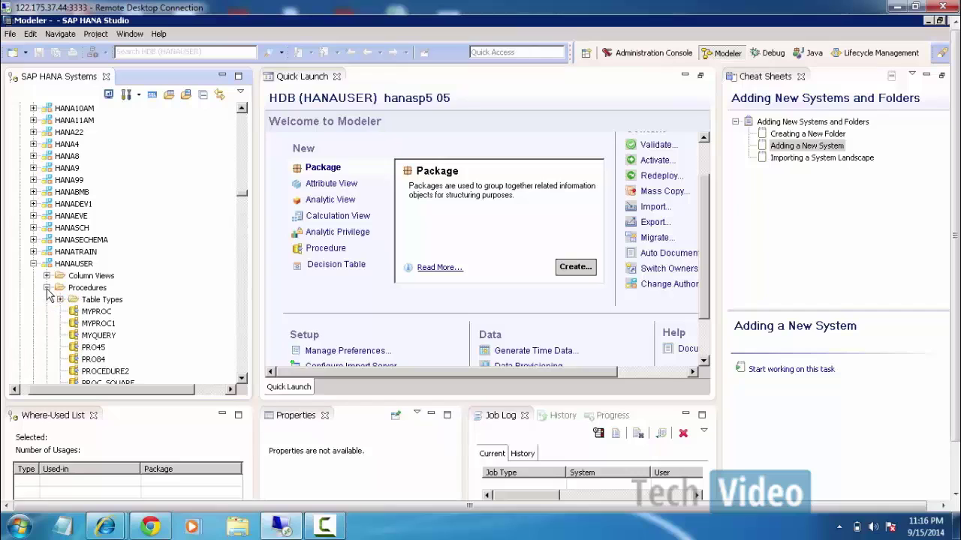
left_click(47, 289)
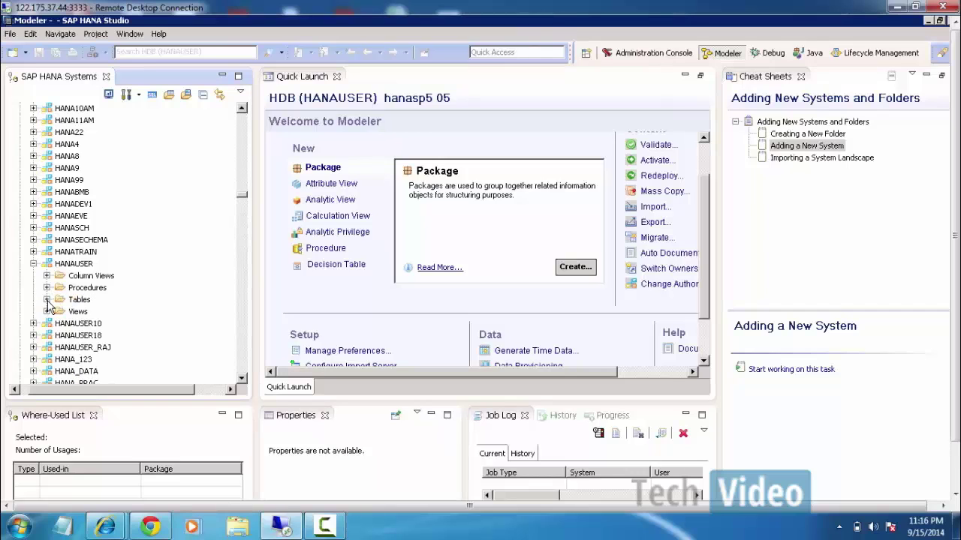
left_click(47, 300)
left_click(46, 301)
left_click(46, 312)
left_click(46, 312)
Reopen and close HANAUSER's Tables folder, then collapse HANAUSER and the Catalog.
left_click(47, 300)
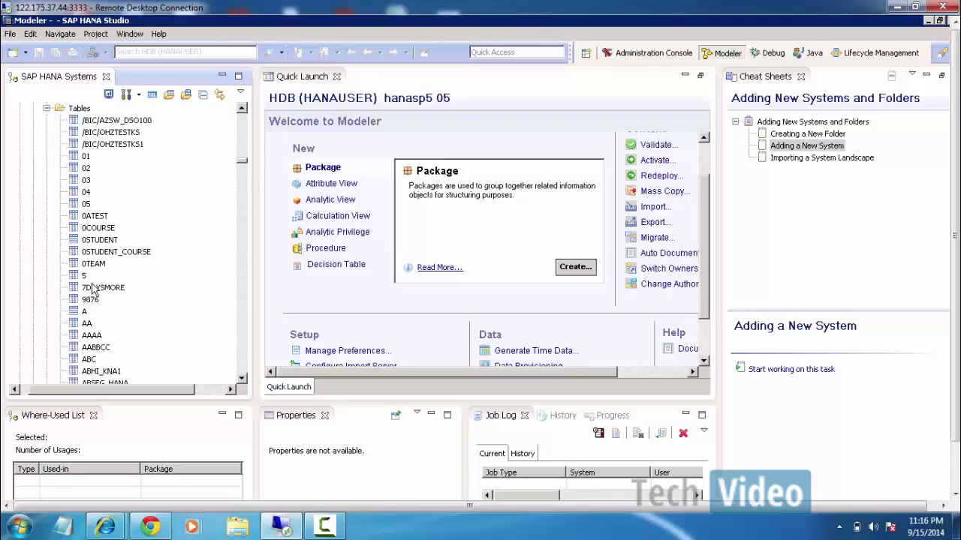
left_click(46, 109)
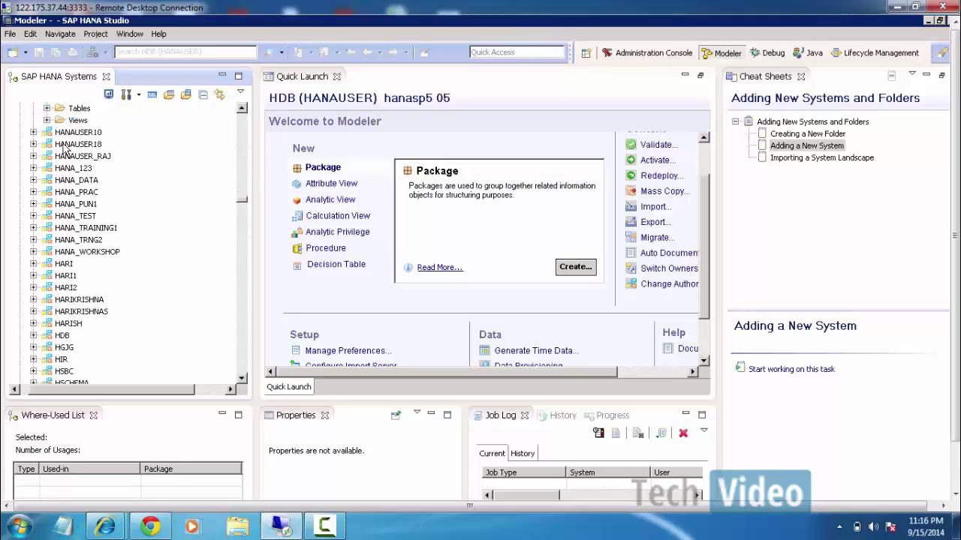
left_click(242, 111)
left_click(243, 110)
left_click(243, 110)
left_click(243, 111)
left_click(242, 110)
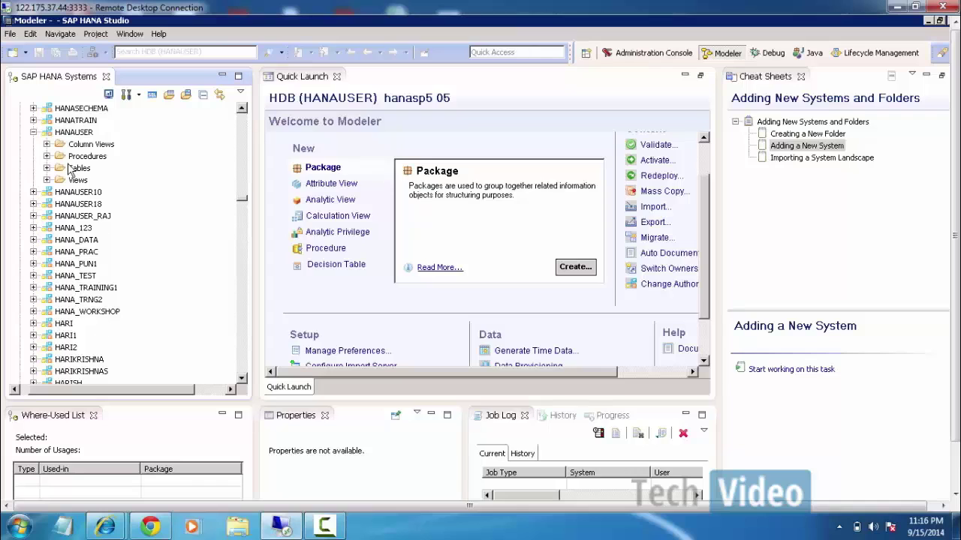
left_click(33, 133)
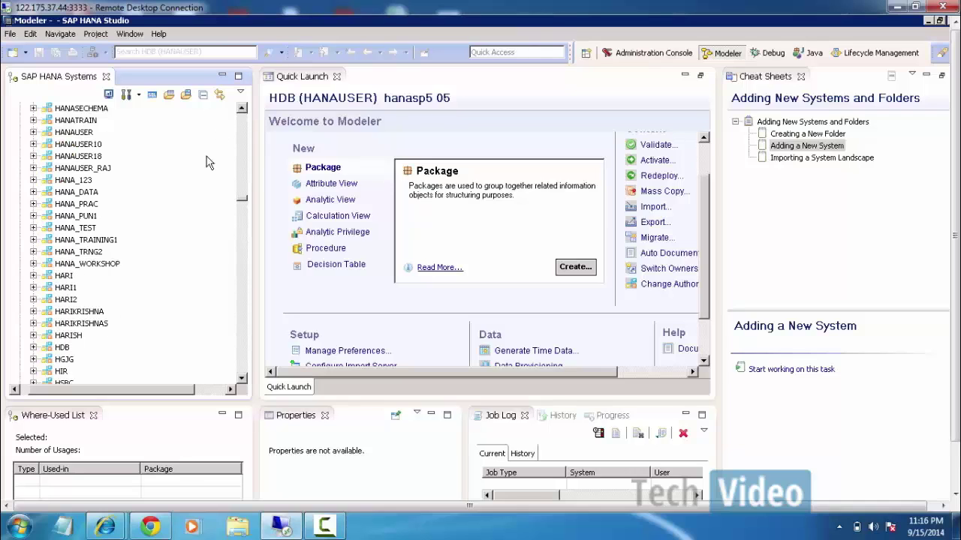
left_click_drag(244, 160, 241, 113)
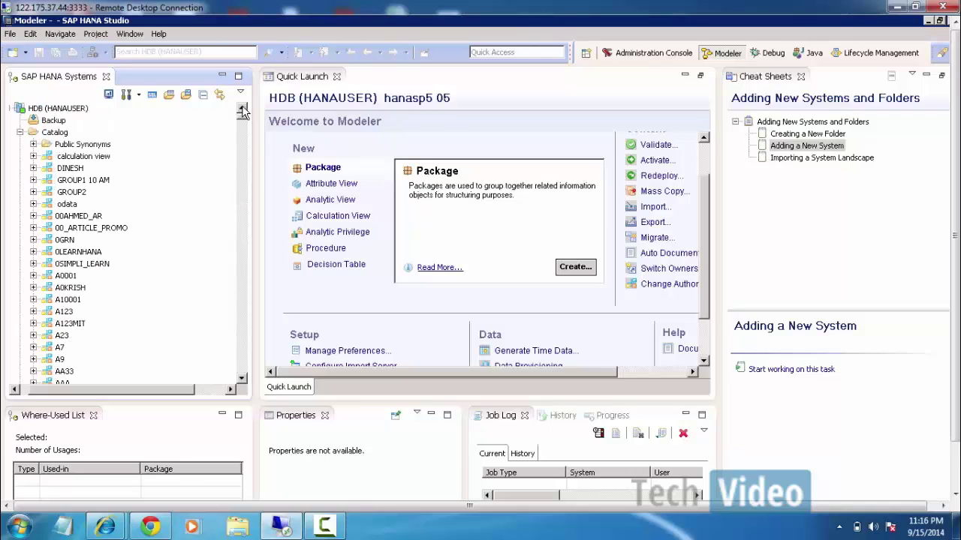
left_click(21, 133)
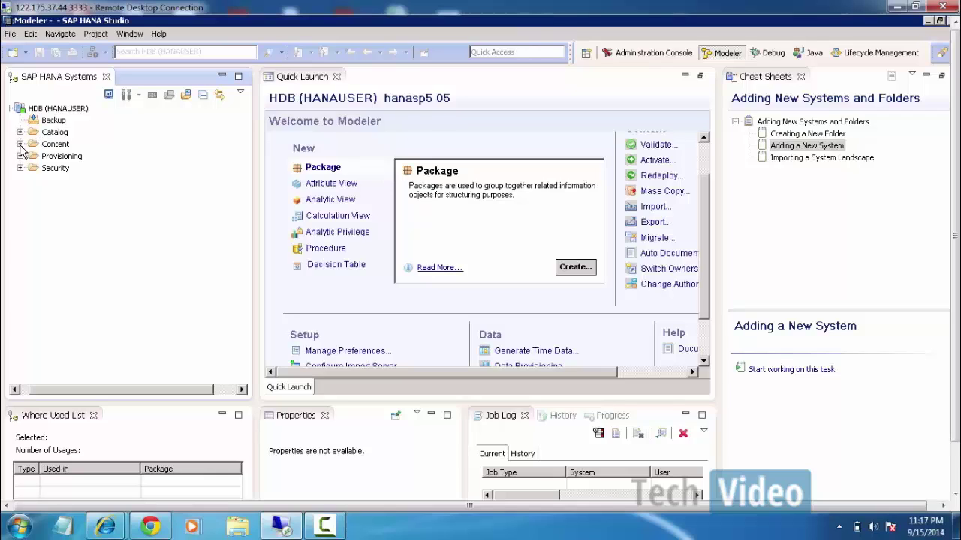
left_click(20, 144)
left_click(20, 109)
left_click(21, 145)
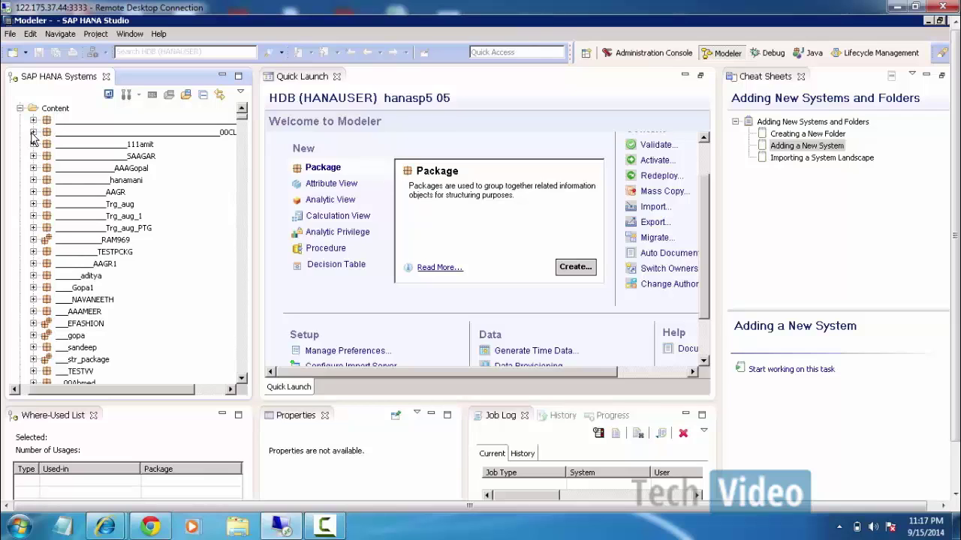
left_click(33, 132)
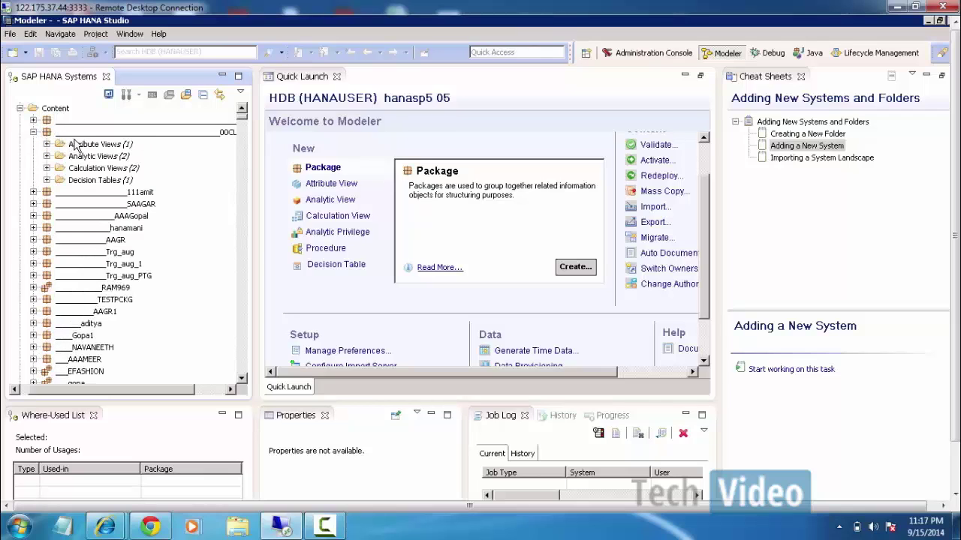
left_click(80, 144)
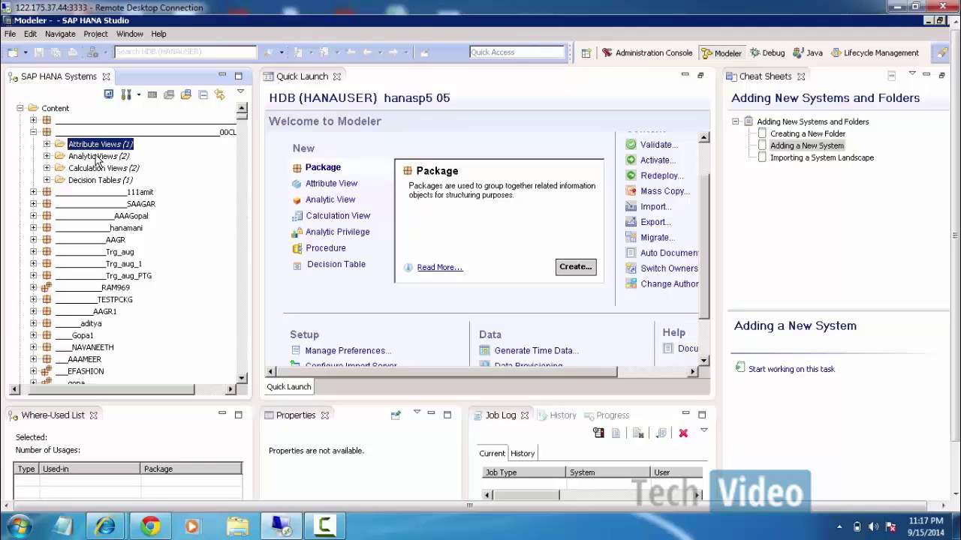
left_click(96, 157)
left_click(103, 169)
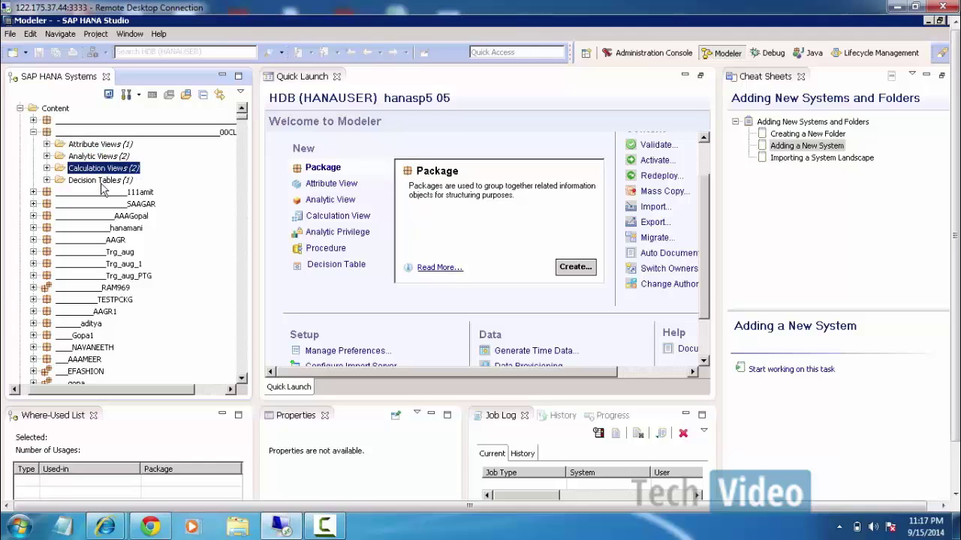
left_click(103, 182)
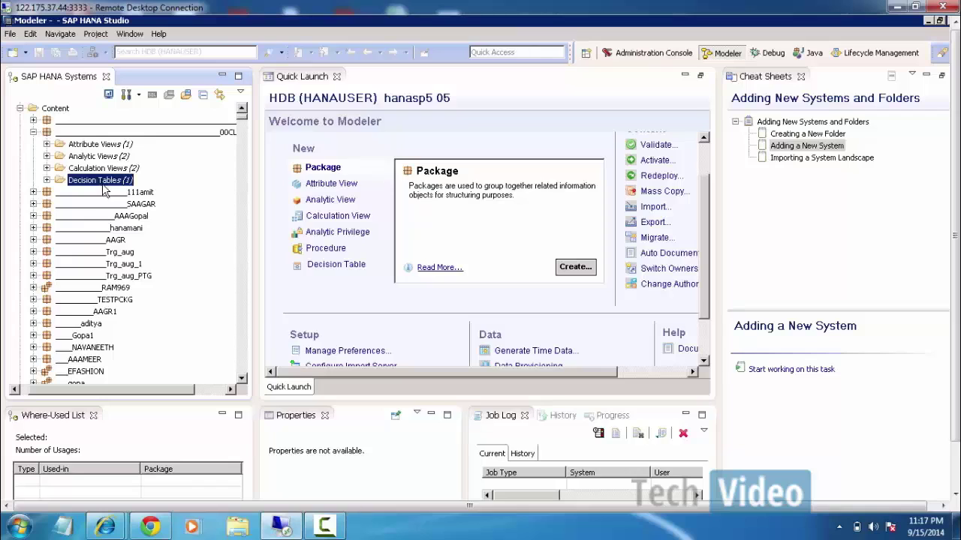
left_click(33, 132)
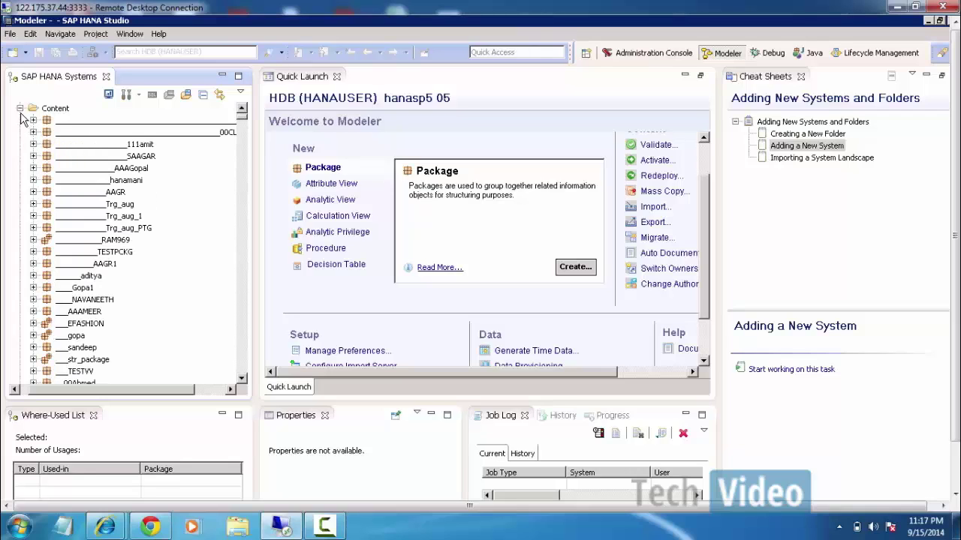
left_click(21, 108)
left_click(54, 134)
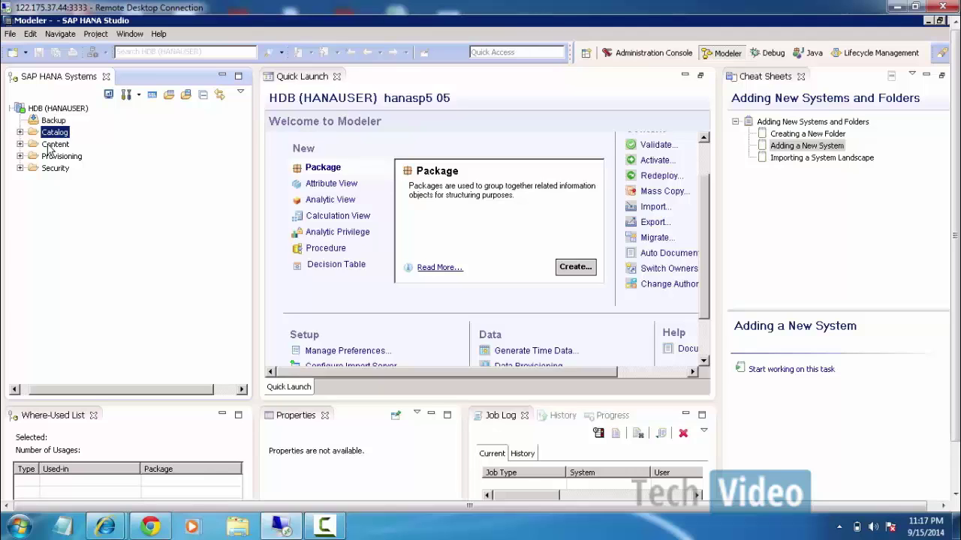
Select the Content folder of HDB (HANAUSER) to bring up the Modeler Quick Launch.
left_click(50, 146)
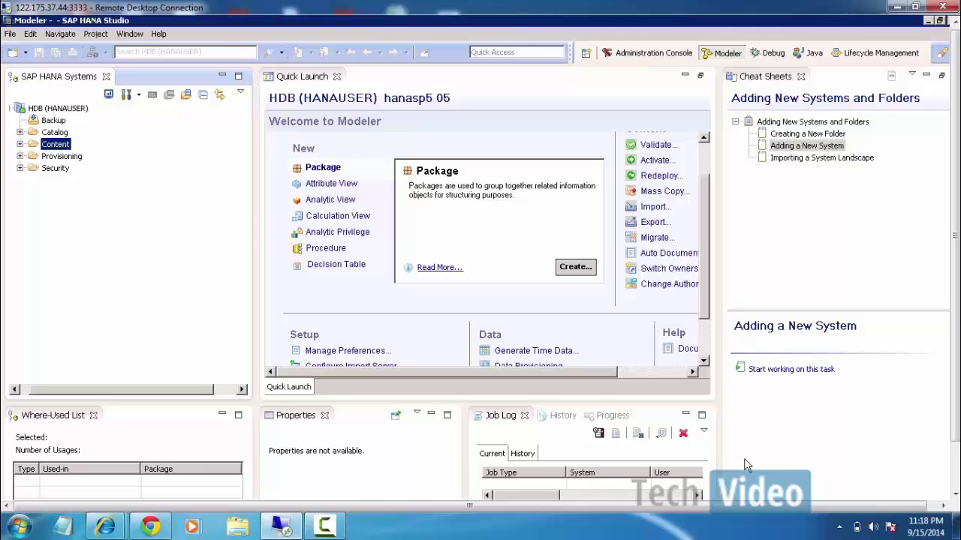
left_click_drag(956, 155, 957, 218)
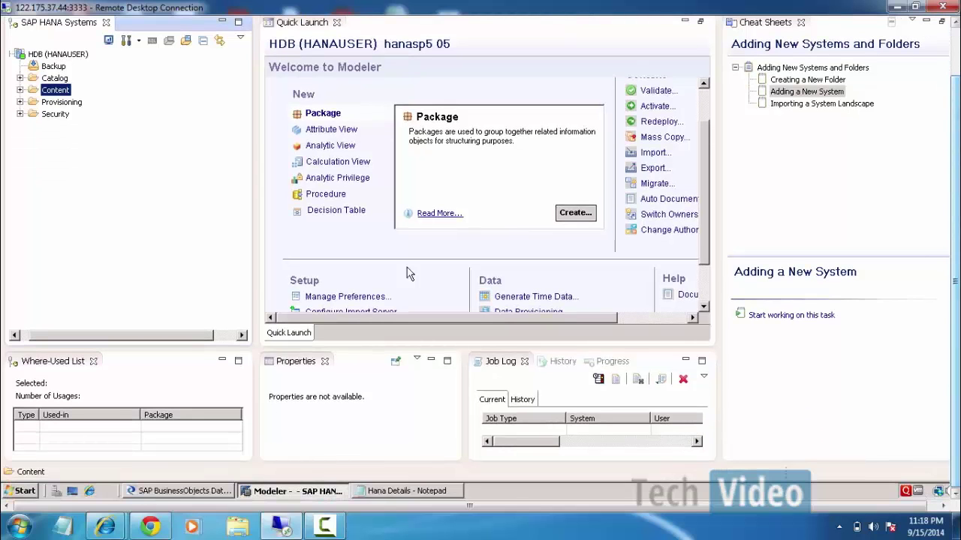
In Designer, add a data flow named DF_VBAK_load to the JB_VBAK_load job and open it.
left_click(195, 493)
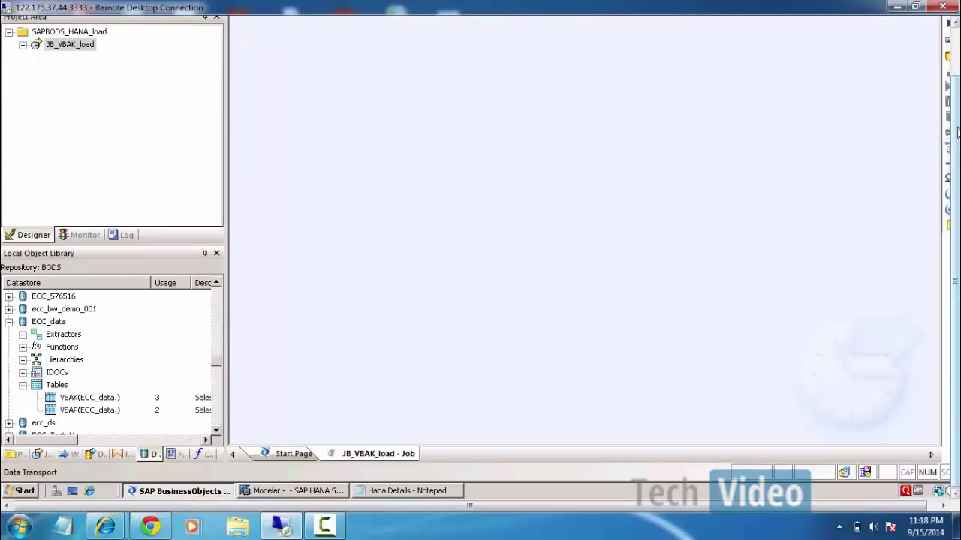
left_click_drag(956, 154, 955, 99)
left_click_drag(789, 510, 815, 510)
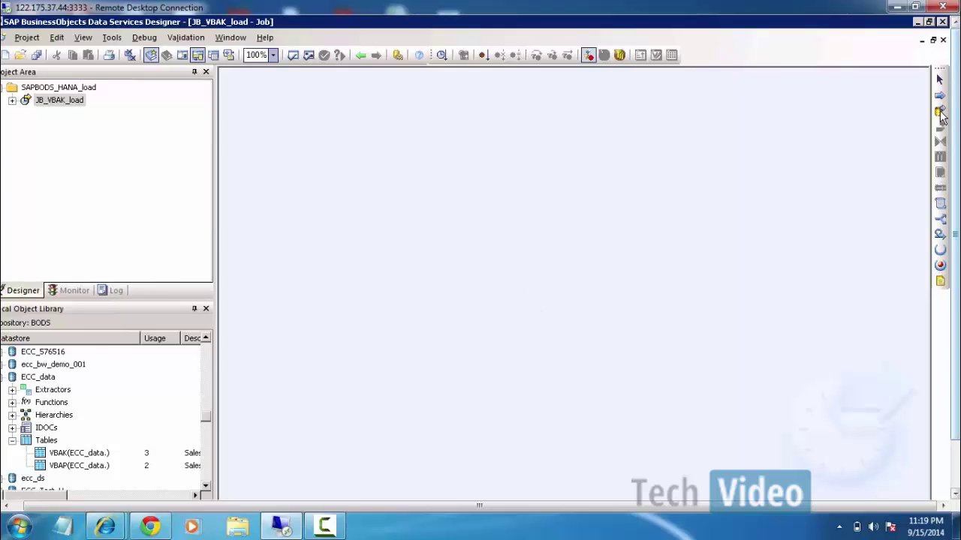
left_click(12, 103)
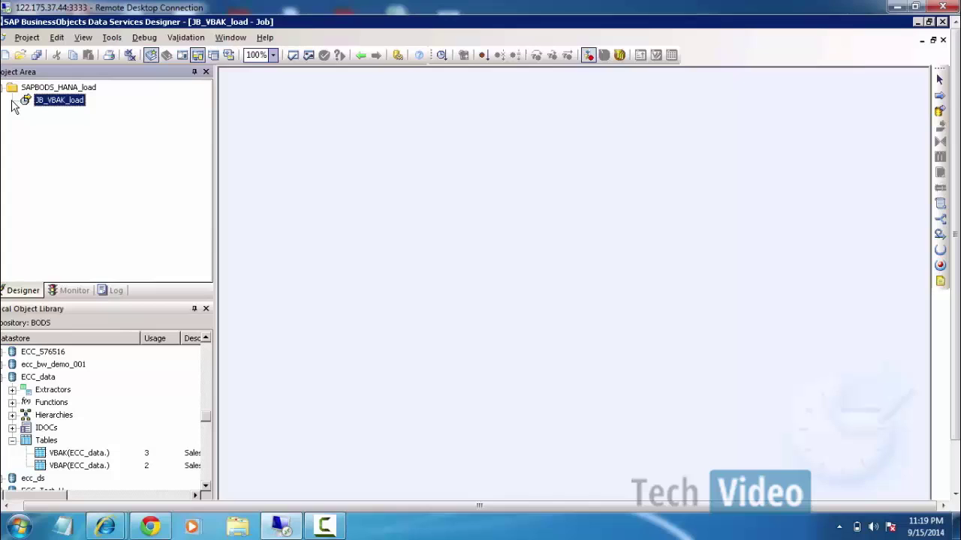
left_click(943, 113)
left_click(379, 177)
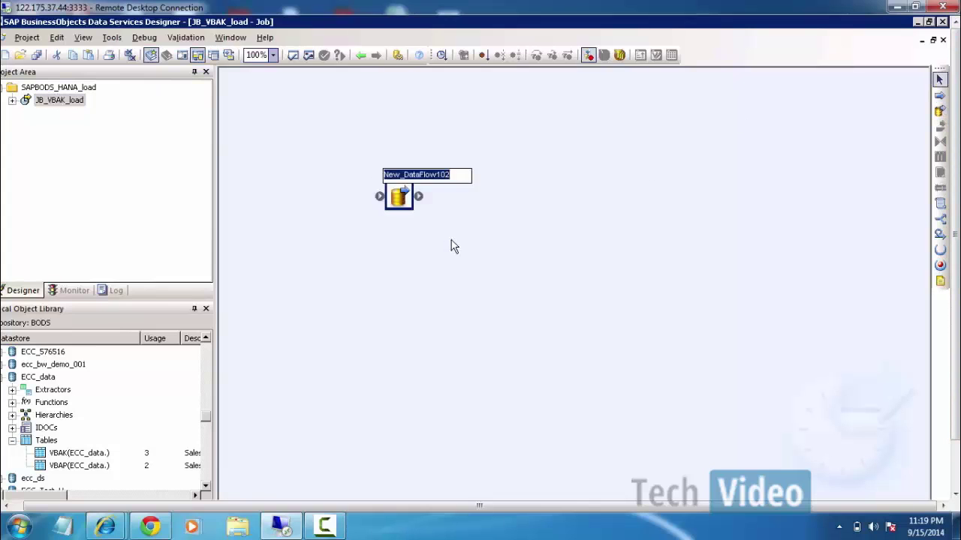
type("D")
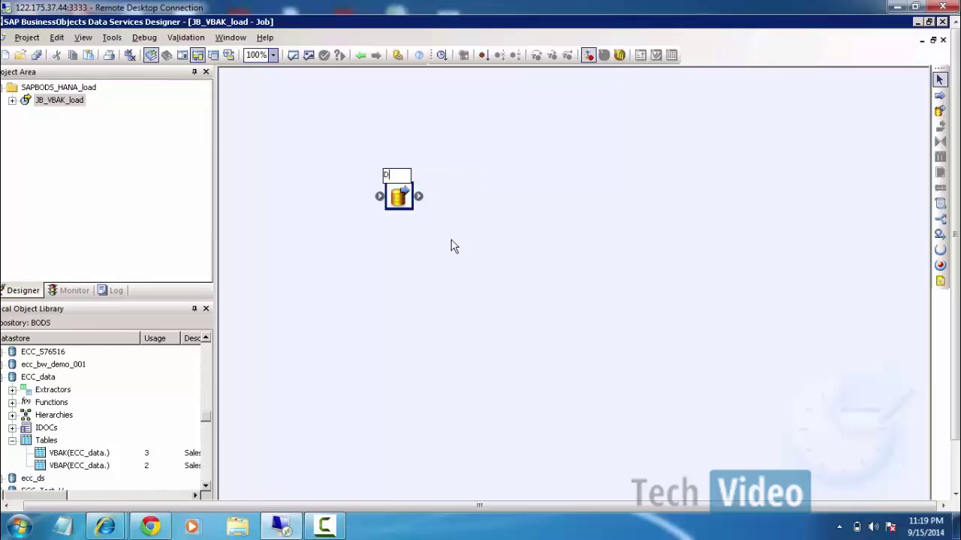
type("F_VBAK_load")
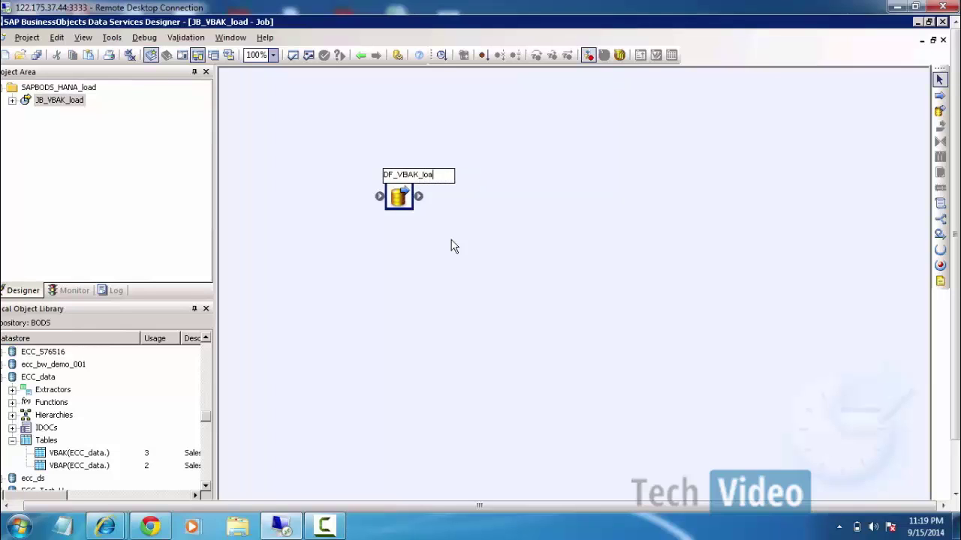
key("Return")
left_click(462, 222)
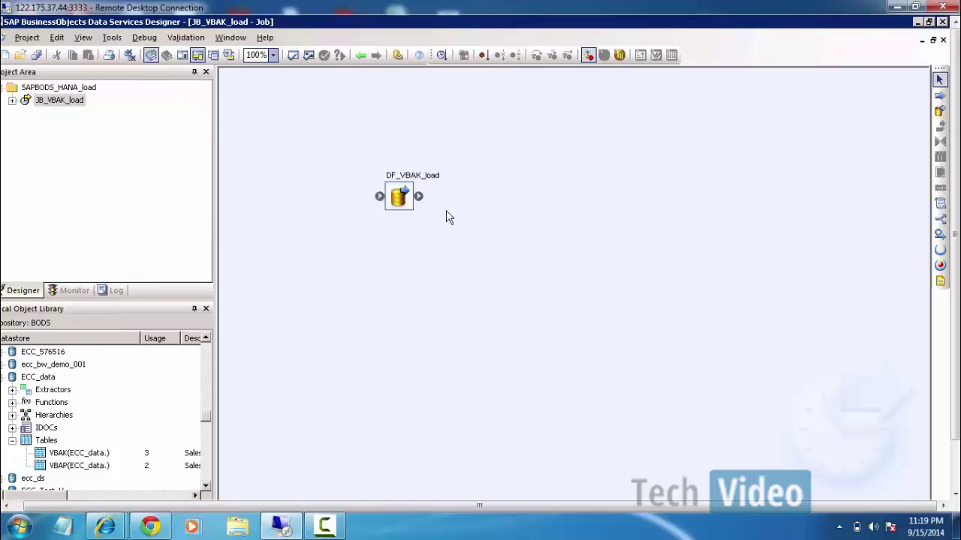
double_click(408, 203)
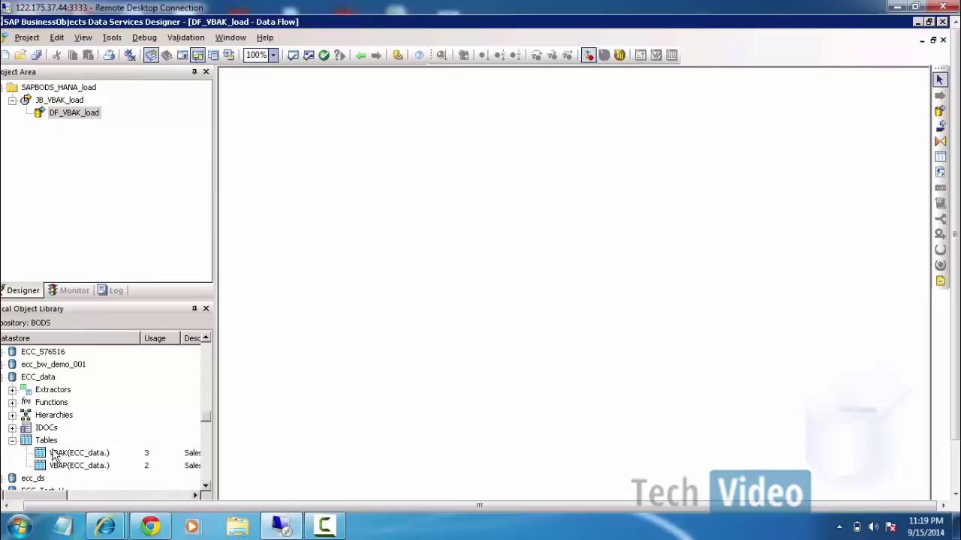
Place VBAK(ECC_data.) on the canvas as source, preview its data, and open its source editor.
left_click_drag(54, 456, 273, 177)
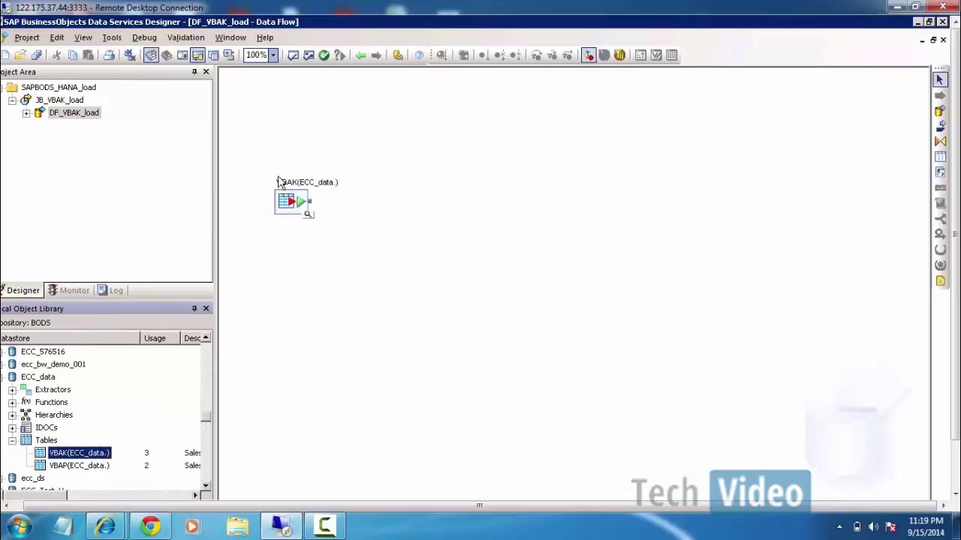
left_click(307, 217)
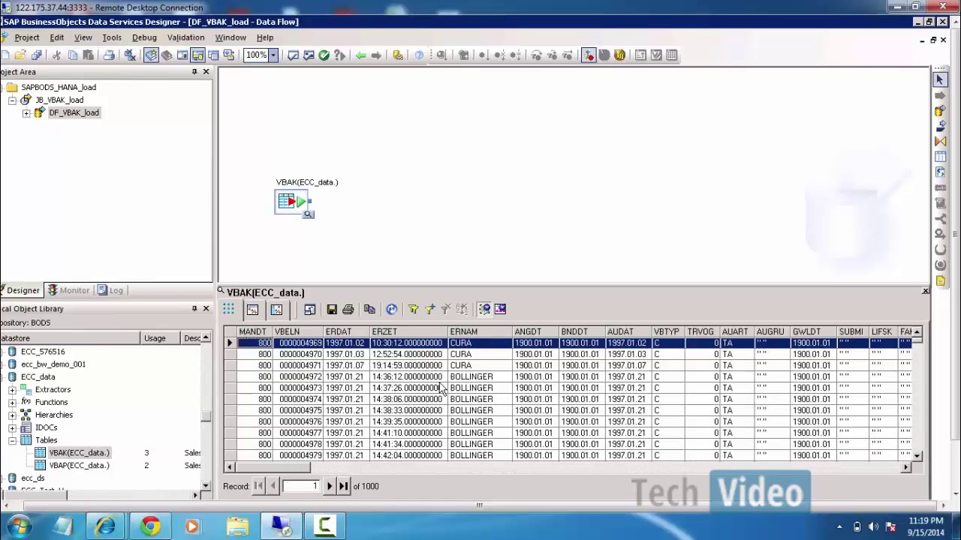
double_click(292, 204)
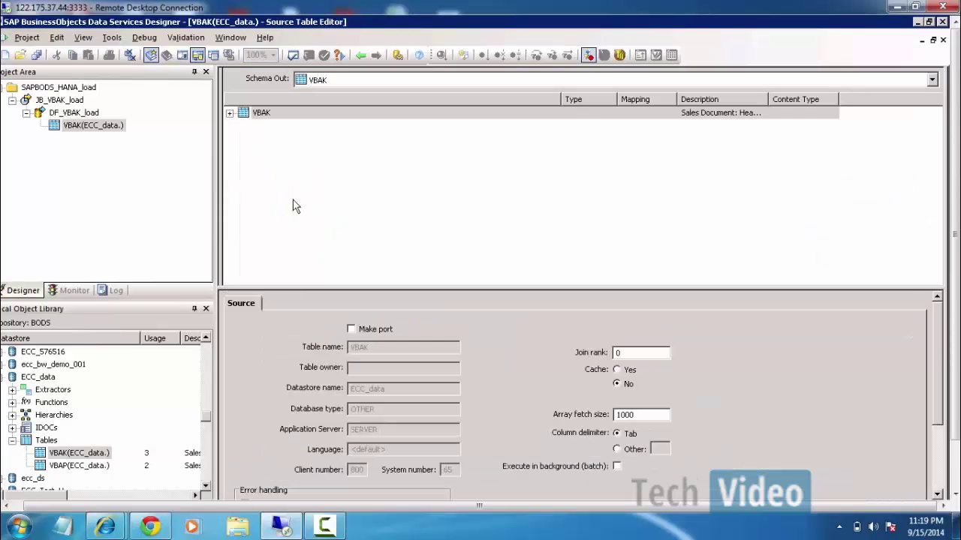
Inspect VBAK columns VBELN, ERNAM, VBTYP and AUART, then go back to DF_VBAK_load.
left_click(229, 112)
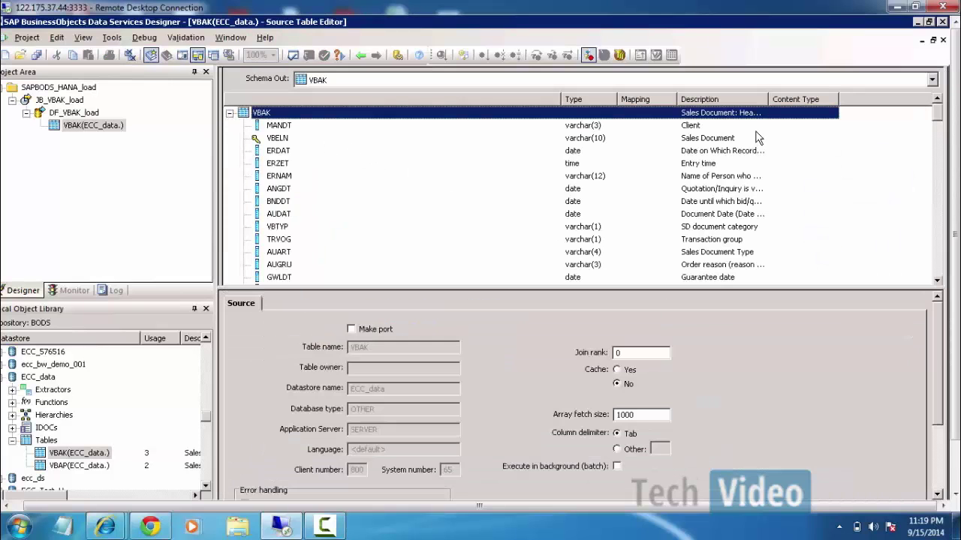
left_click(703, 141)
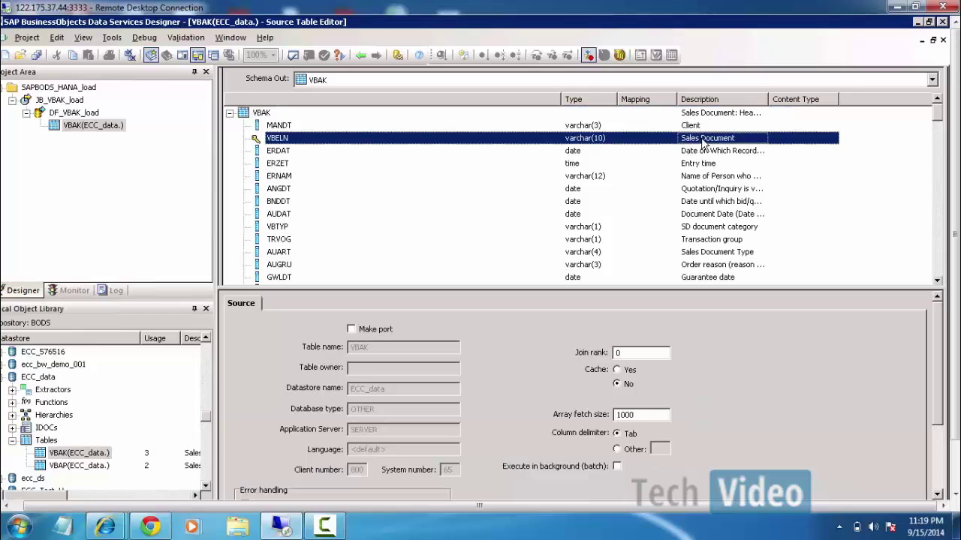
left_click(713, 179)
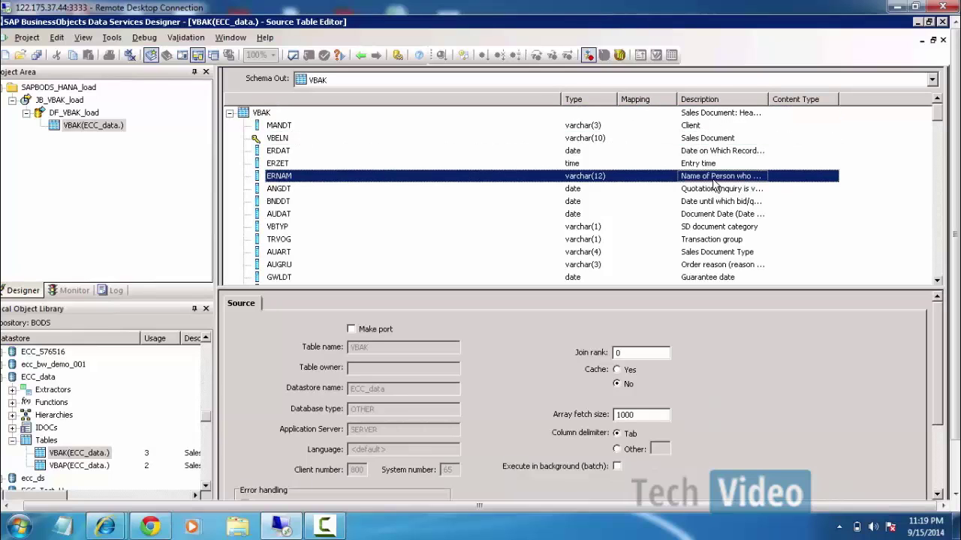
left_click(704, 228)
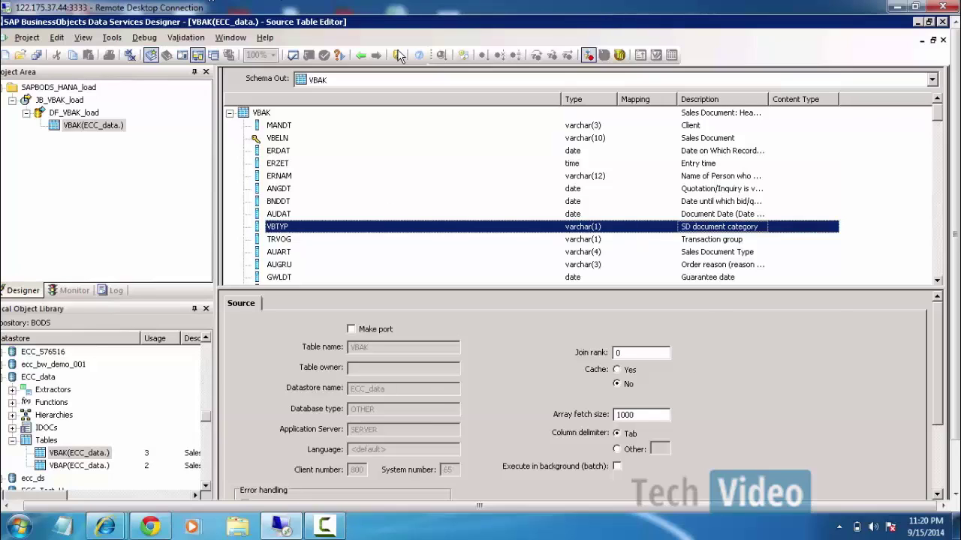
left_click(701, 254)
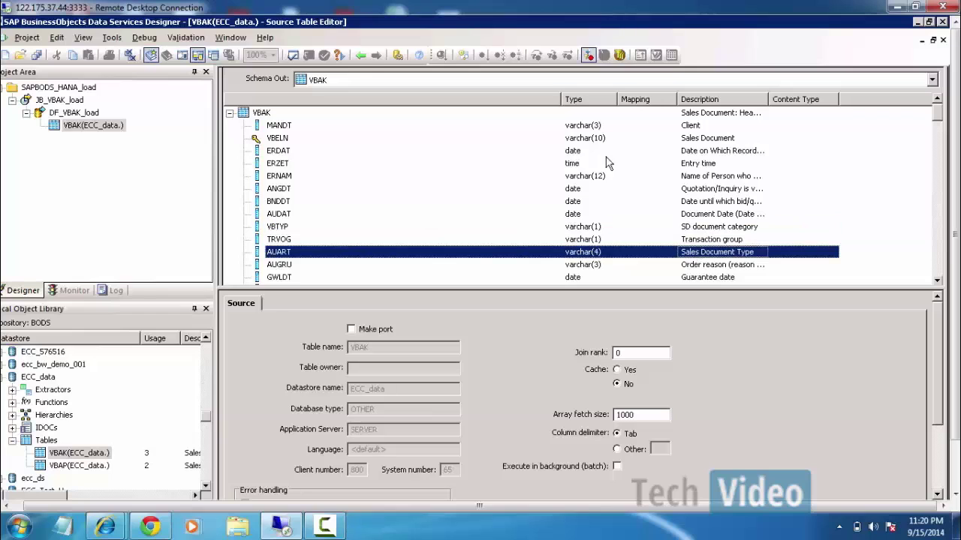
left_click(362, 56)
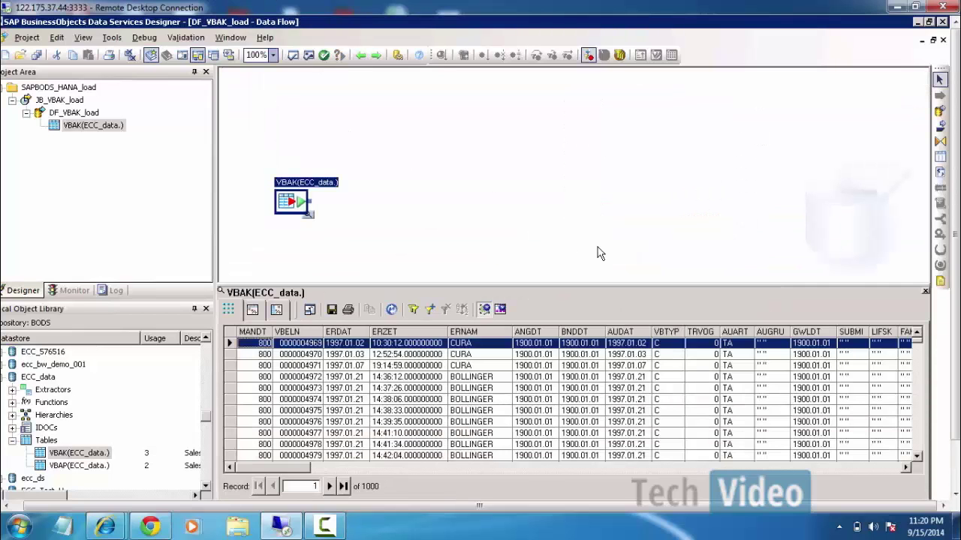
Add a Query transform to the data flow and connect VBAK's output to it.
left_click(654, 136)
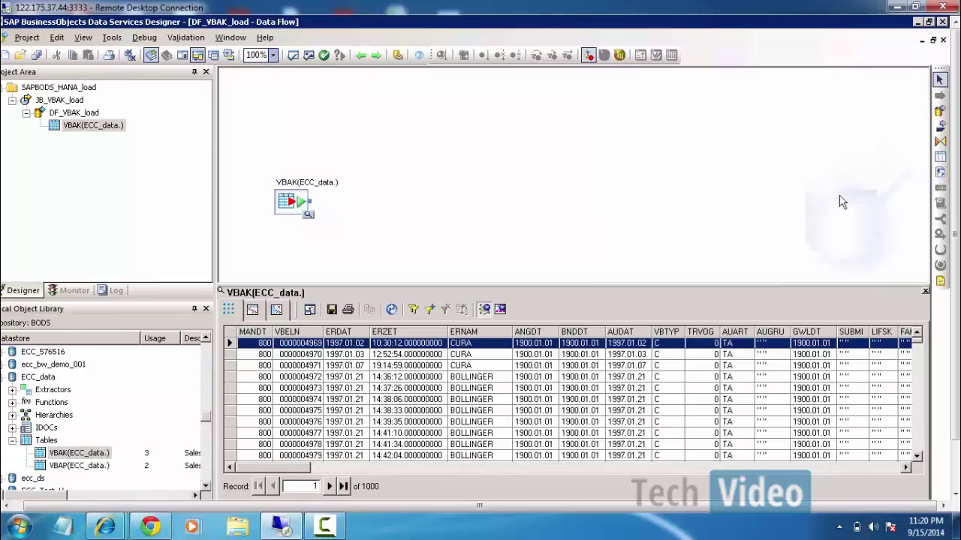
left_click(939, 142)
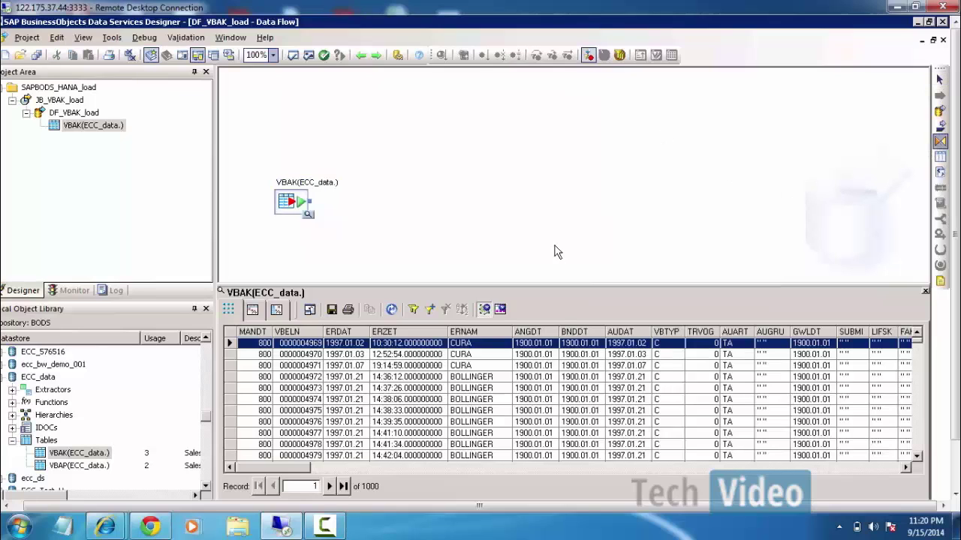
left_click(397, 214)
left_click_drag(273, 194, 398, 222)
left_click(399, 148)
In the Query Editor, map all VBAK columns from MANDT through WTYSC_CLM_HDR to the output schema.
double_click(408, 218)
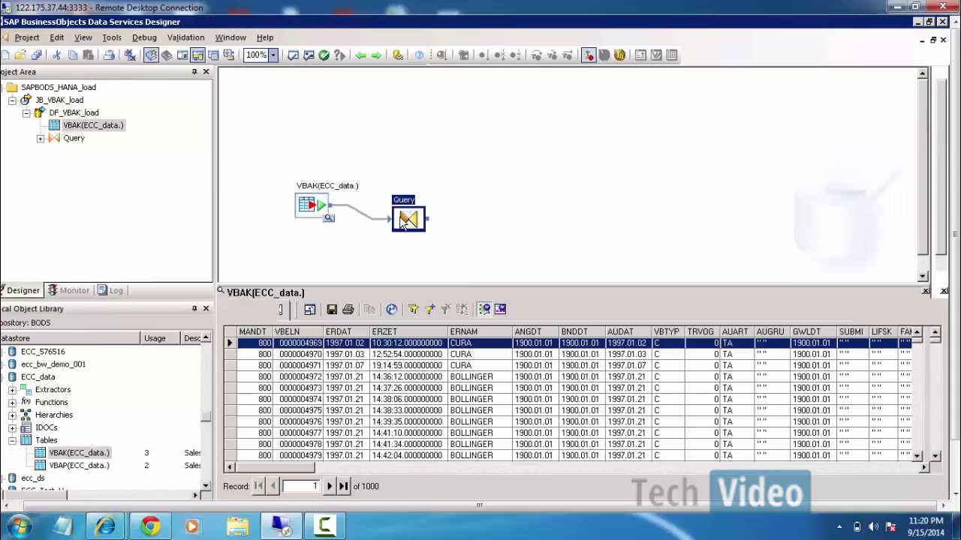
left_click(226, 113)
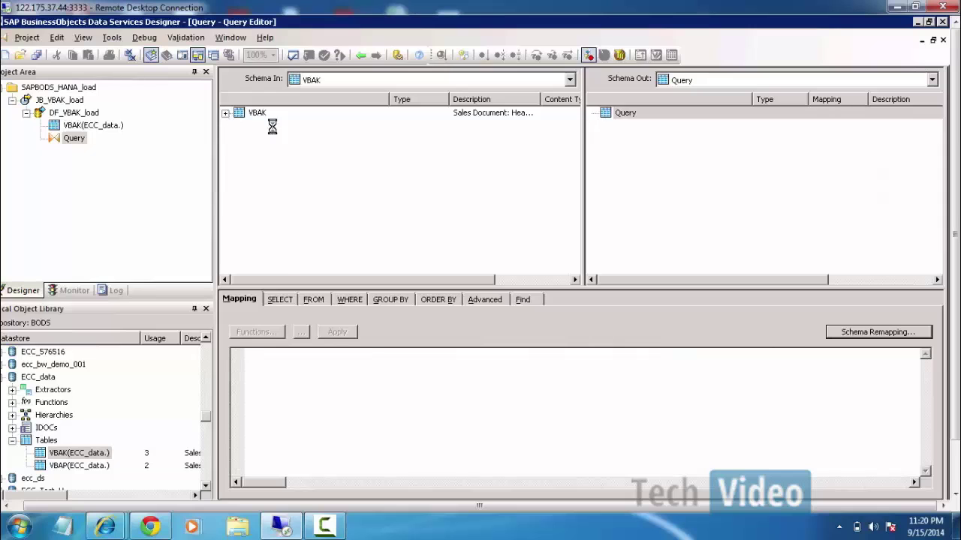
left_click(274, 127)
scroll(575, 225, "down", 15)
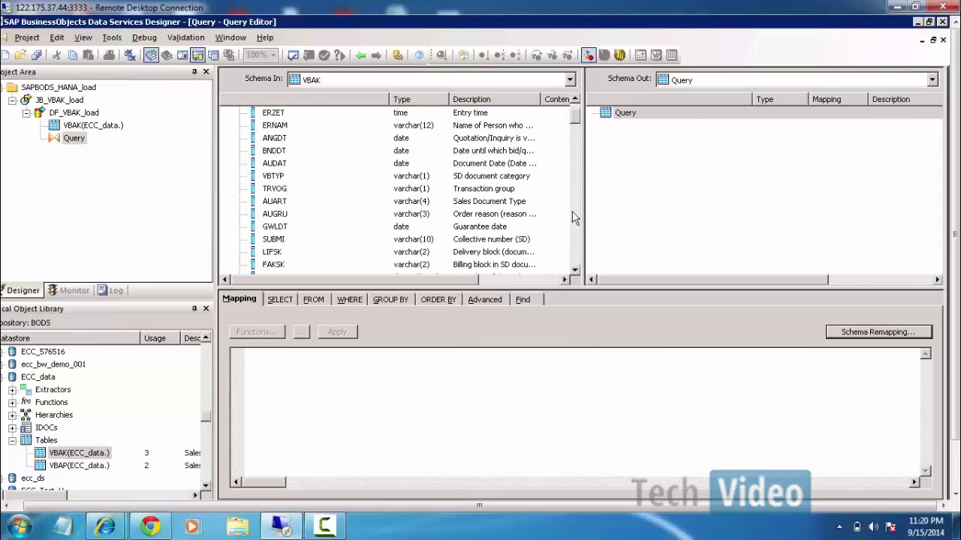
scroll(577, 270, "down", 4)
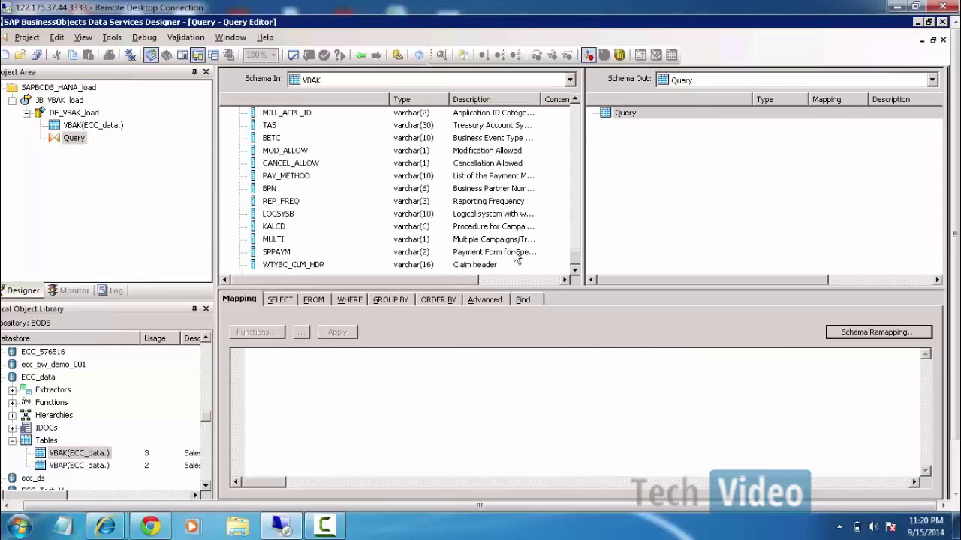
left_click(299, 266, "shift")
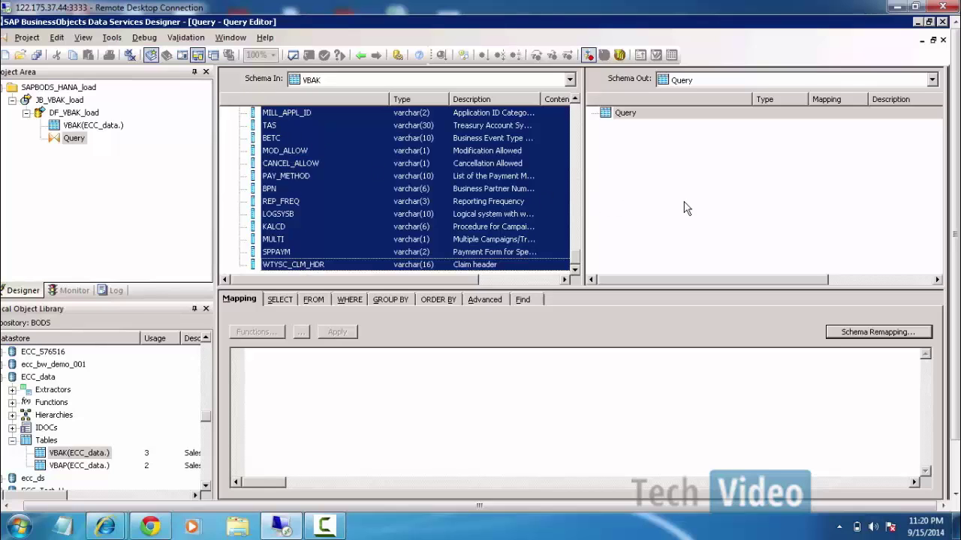
left_click_drag(683, 208, 685, 208)
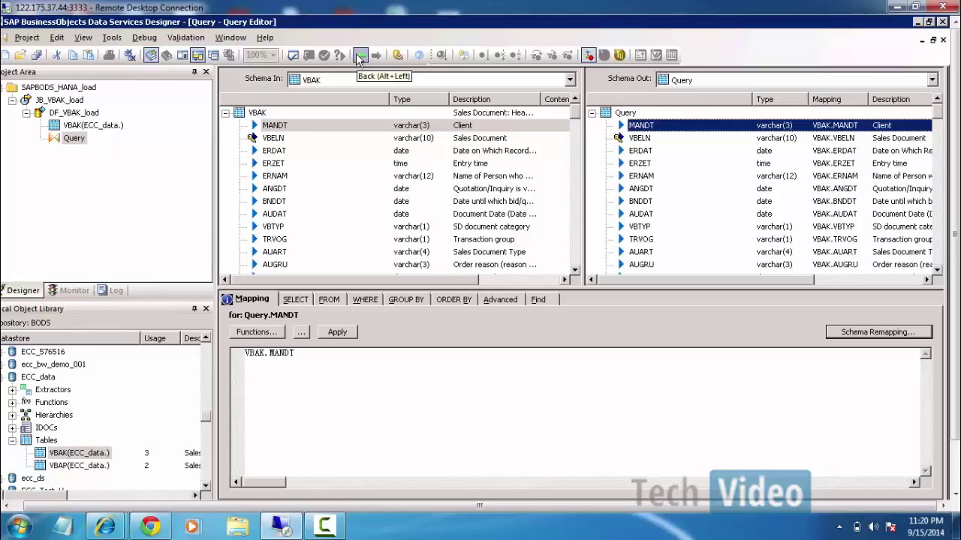
Go back to the DF_VBAK_load data flow.
left_click(360, 57)
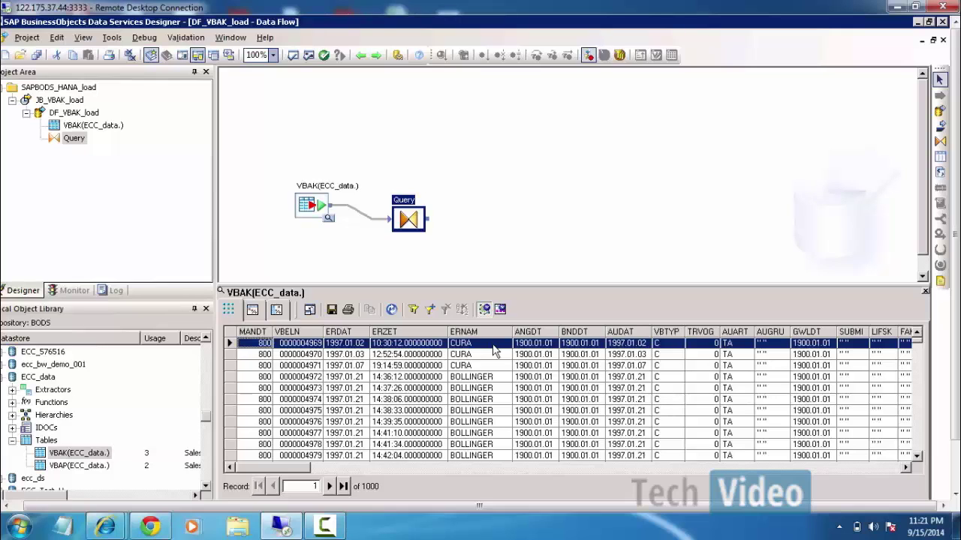
Select the VBAK source and Query nodes on the data flow canvas.
left_click_drag(286, 169, 495, 263)
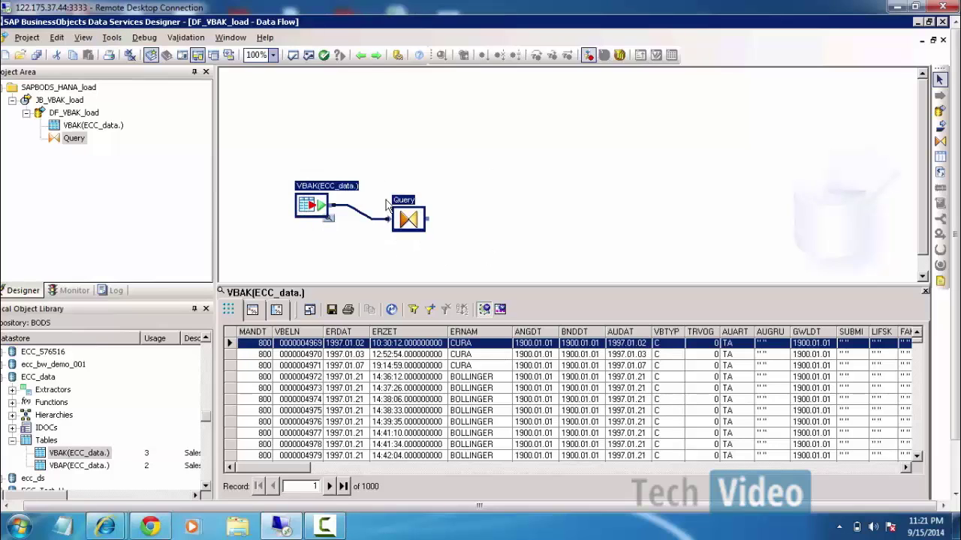
left_click_drag(371, 174, 477, 246)
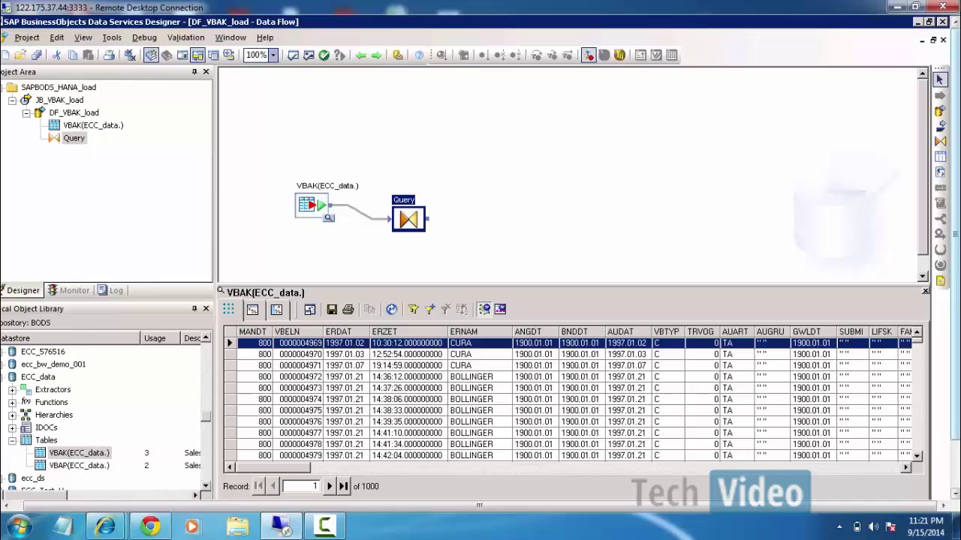
left_click_drag(956, 278, 957, 328)
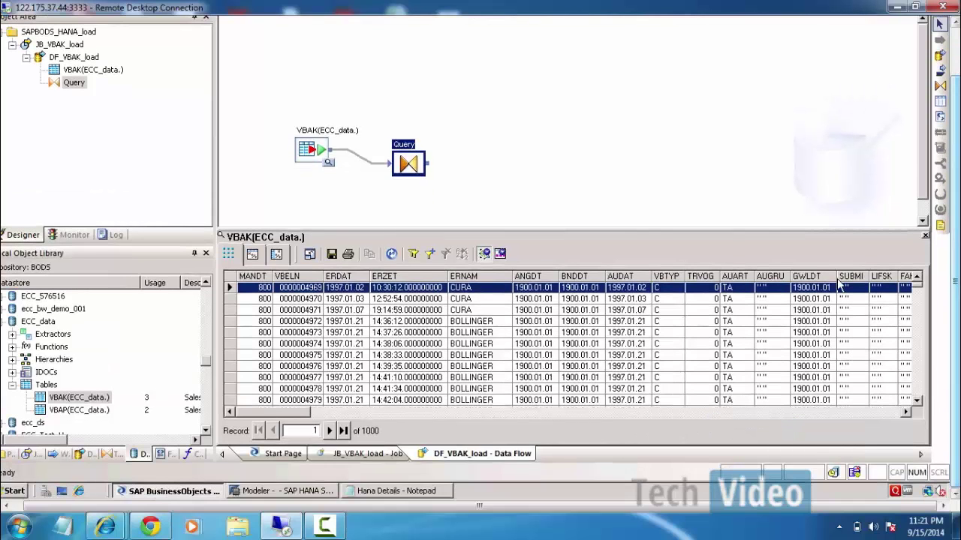
Create a new datastore HANA_Conn with database type SAP HANA, version HANA 1.x.
right_click(143, 329)
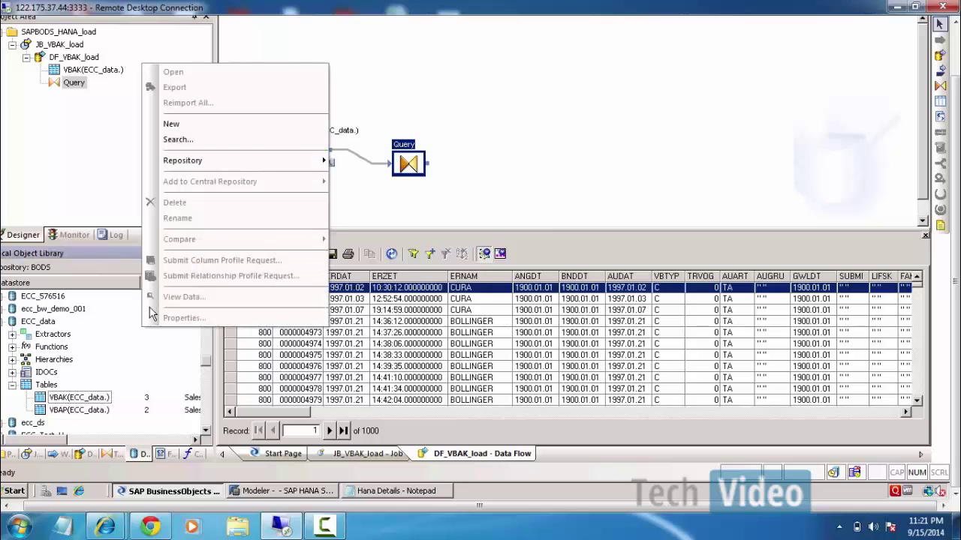
left_click(181, 125)
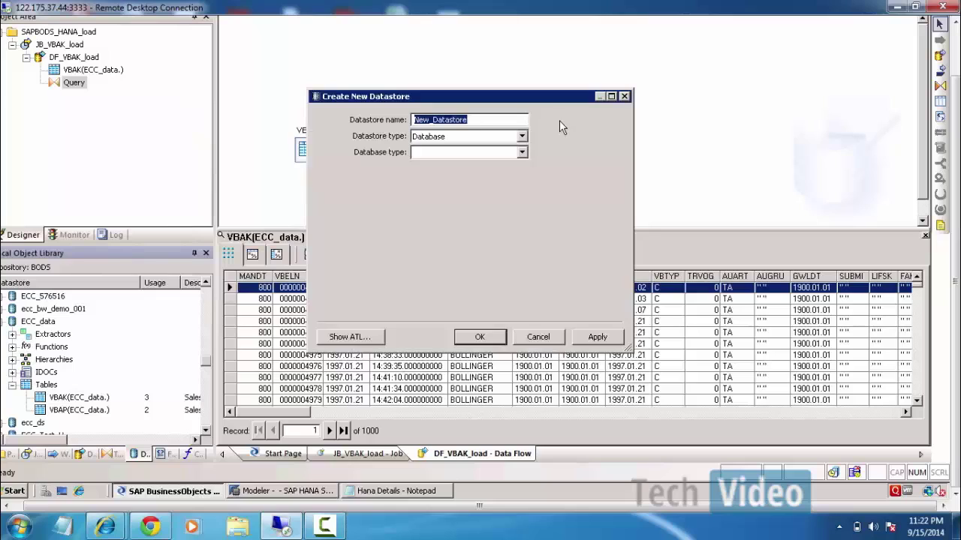
type("HANA")
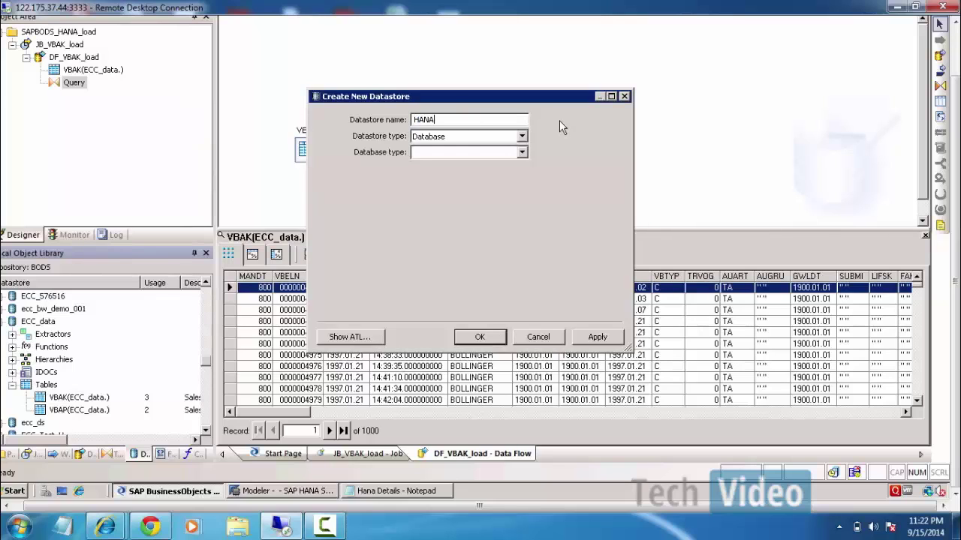
type("_Conn")
left_click(522, 151)
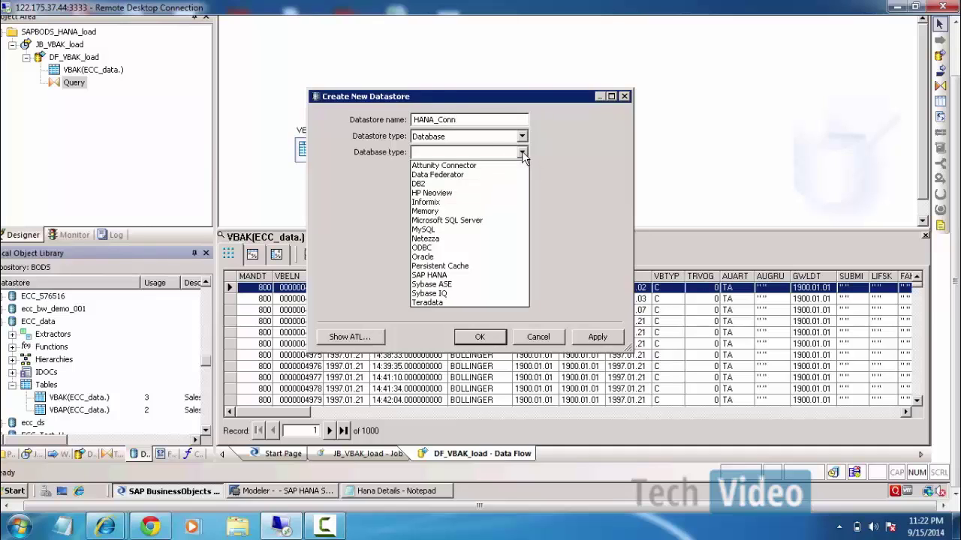
left_click(431, 276)
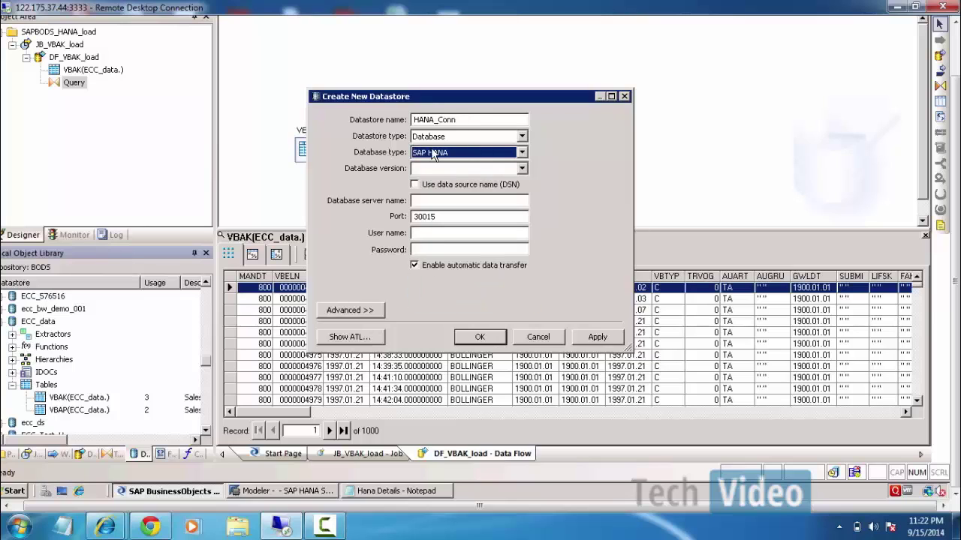
left_click(521, 168)
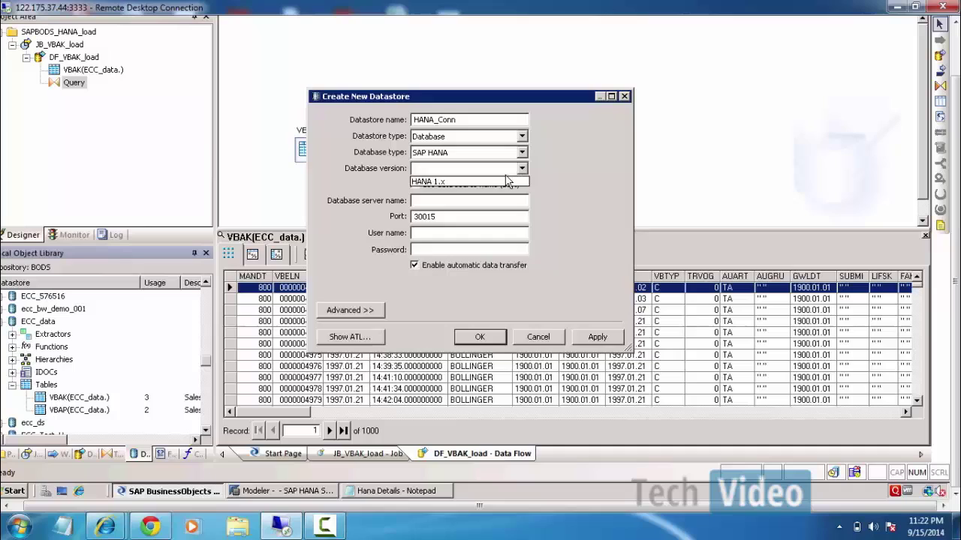
left_click(425, 182)
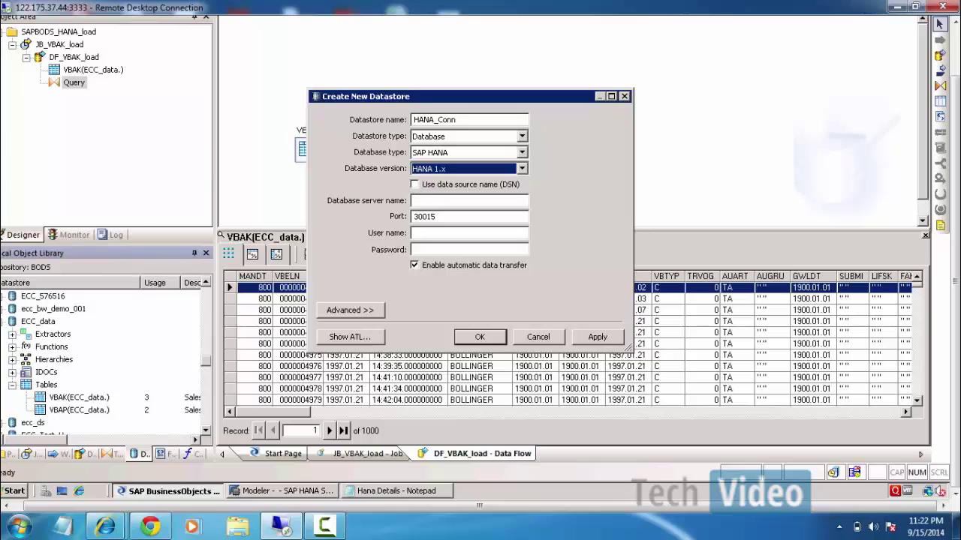
left_click(13, 492)
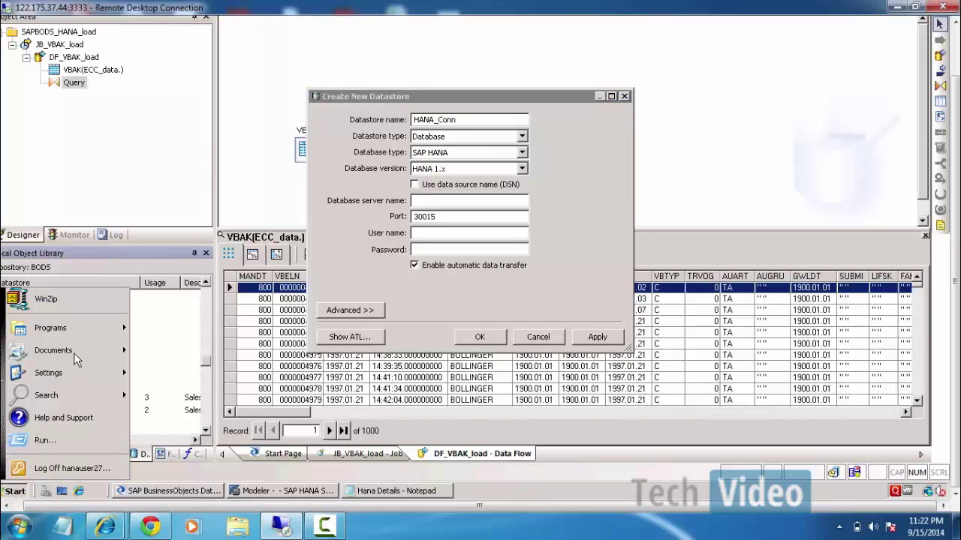
Open the Data Sources (ODBC) shortcut from Control Panel's Administrative Tools folder.
mouse_move(50, 328)
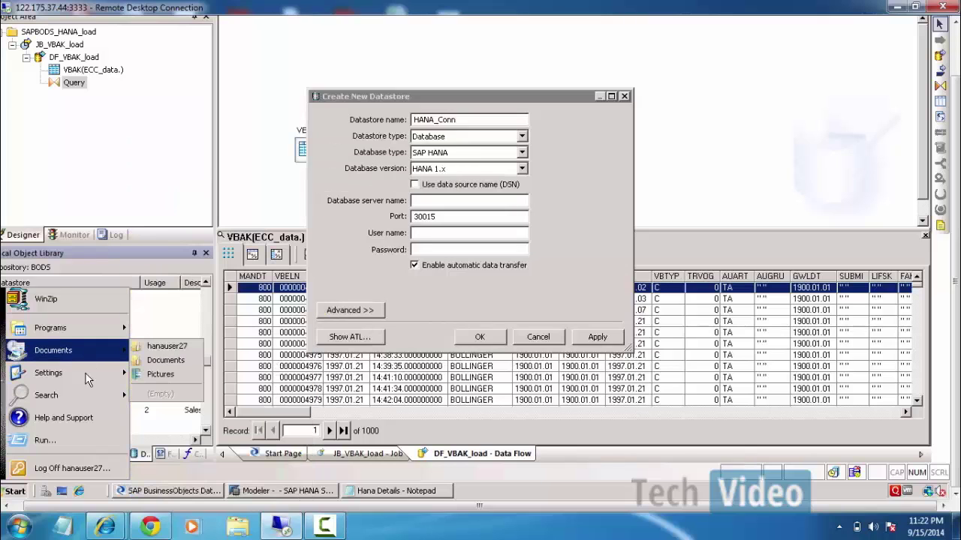
mouse_move(86, 375)
left_click(169, 368)
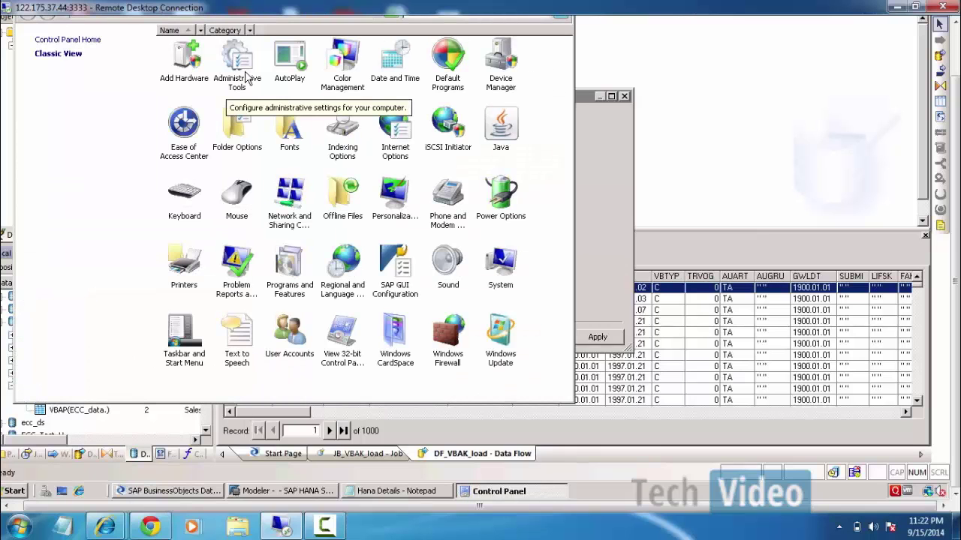
double_click(248, 75)
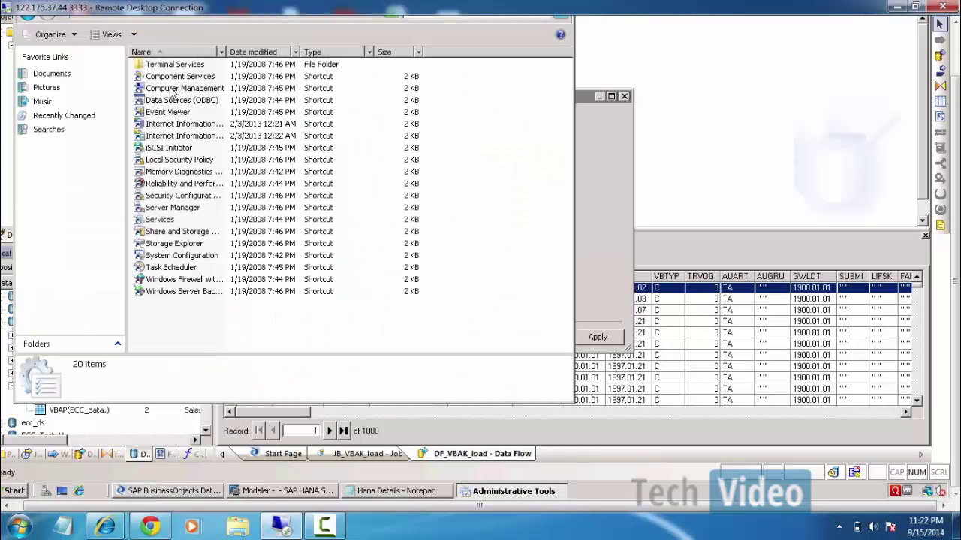
left_click(177, 103)
double_click(178, 103)
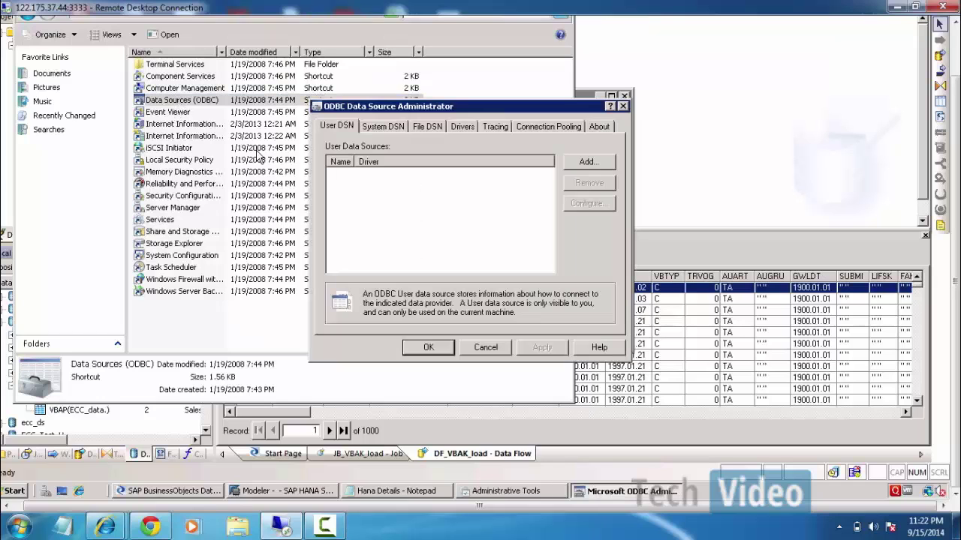
Switch to the System DSN list and dismiss the non-administrator privileges warning.
left_click(383, 127)
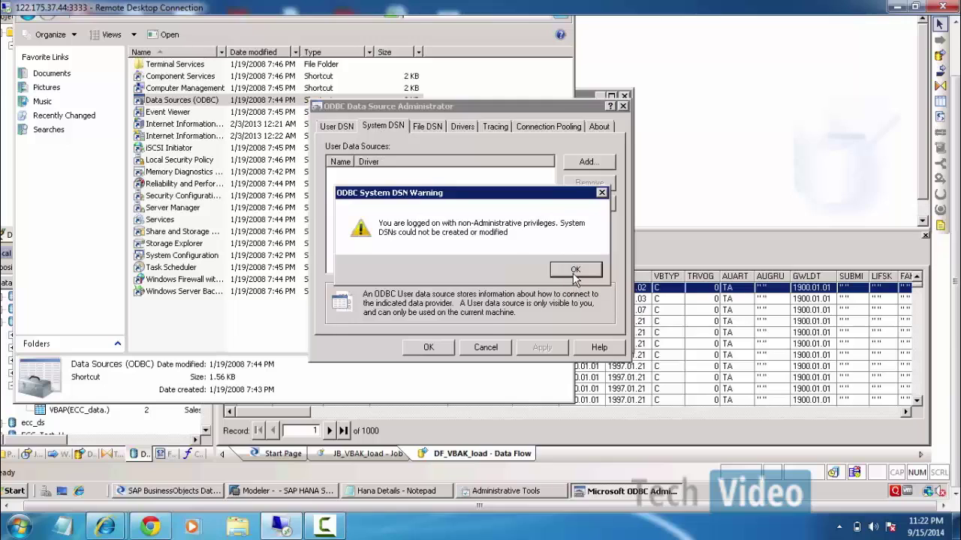
left_click(574, 271)
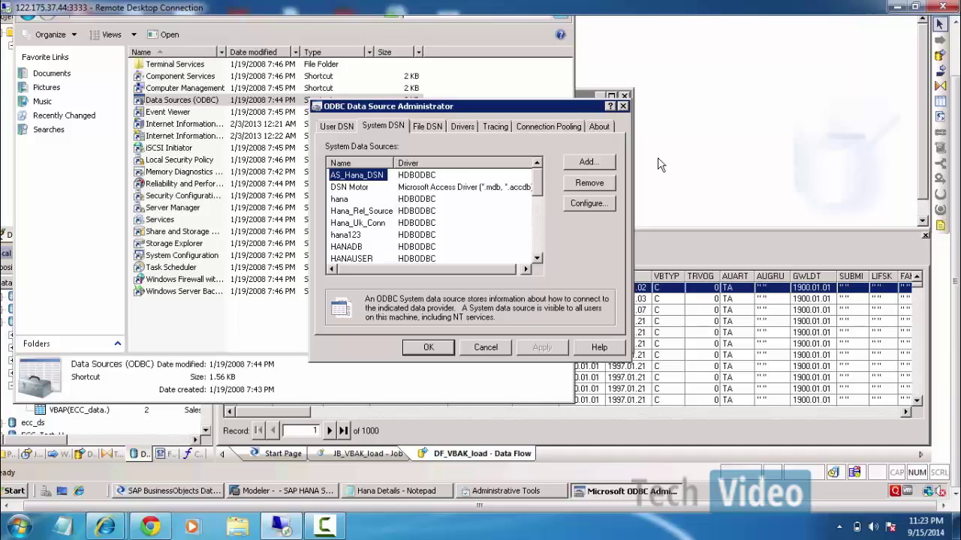
Start a new system data source using the HDBODBC driver.
left_click(590, 165)
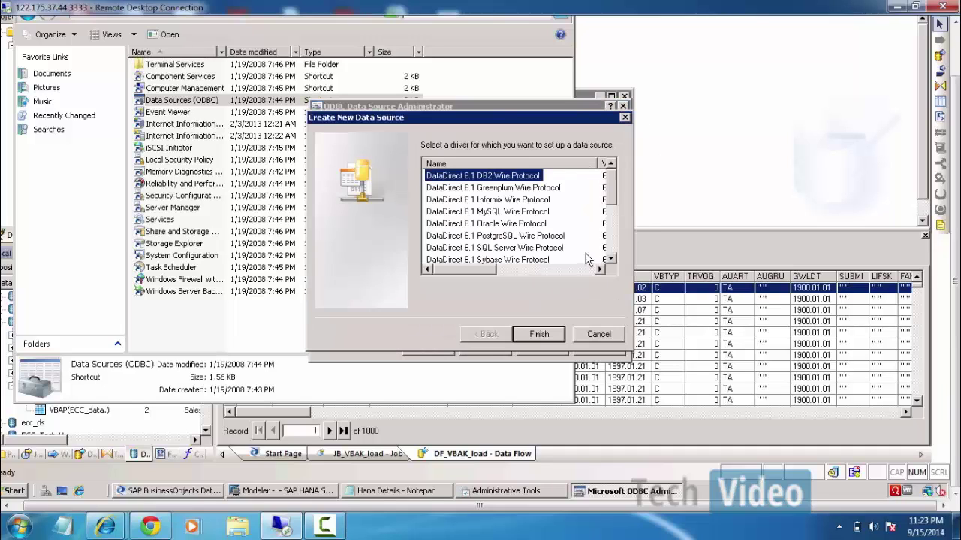
left_click_drag(612, 182, 612, 283)
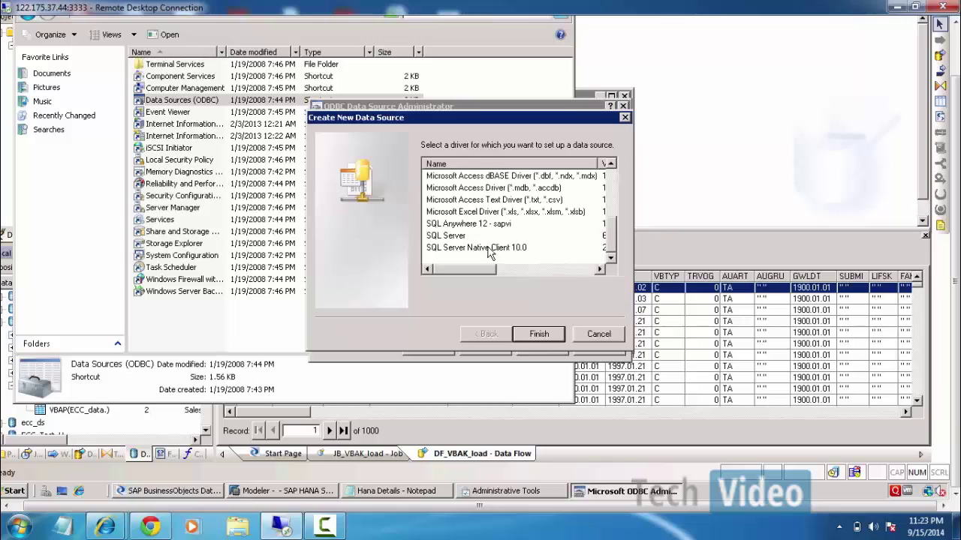
left_click(490, 201)
scroll(510, 212, "up", 3)
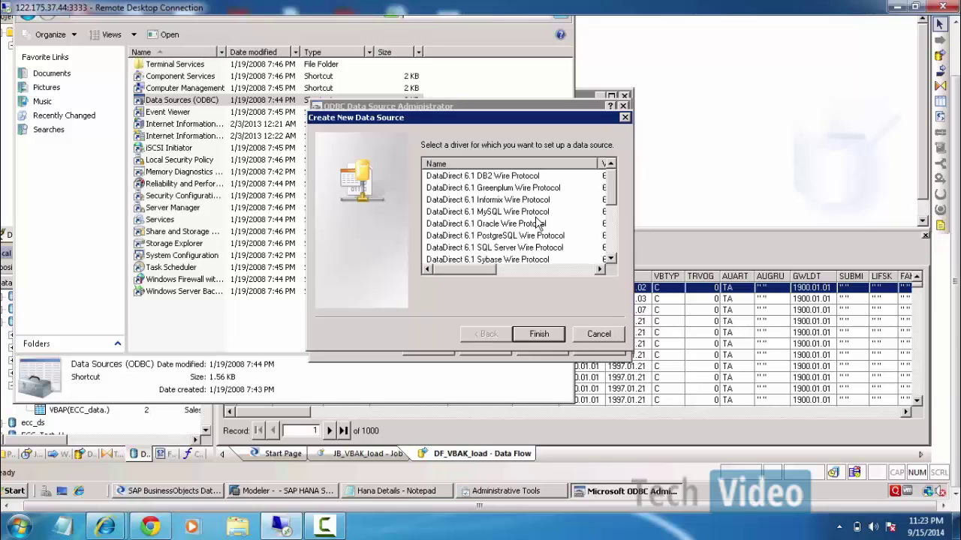
scroll(564, 248, "down", 1)
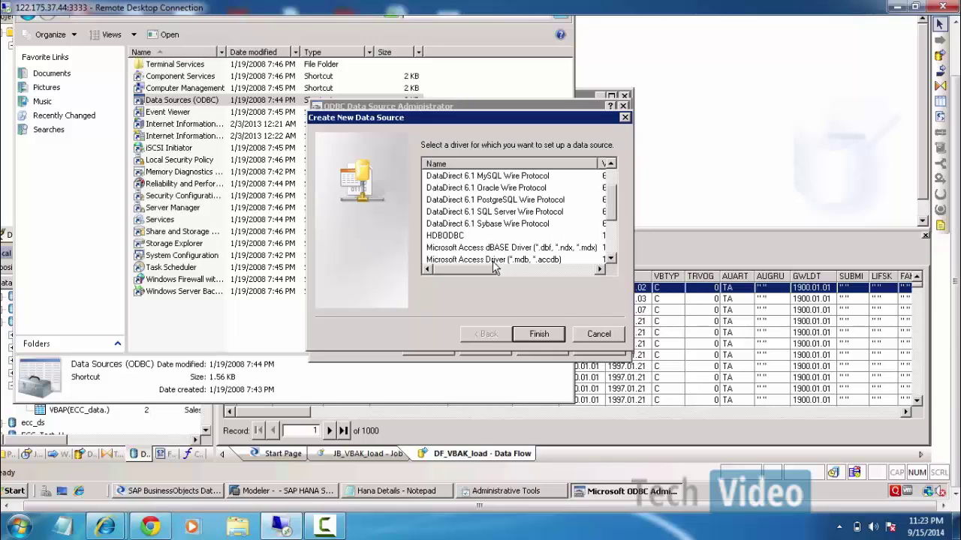
left_click(448, 236)
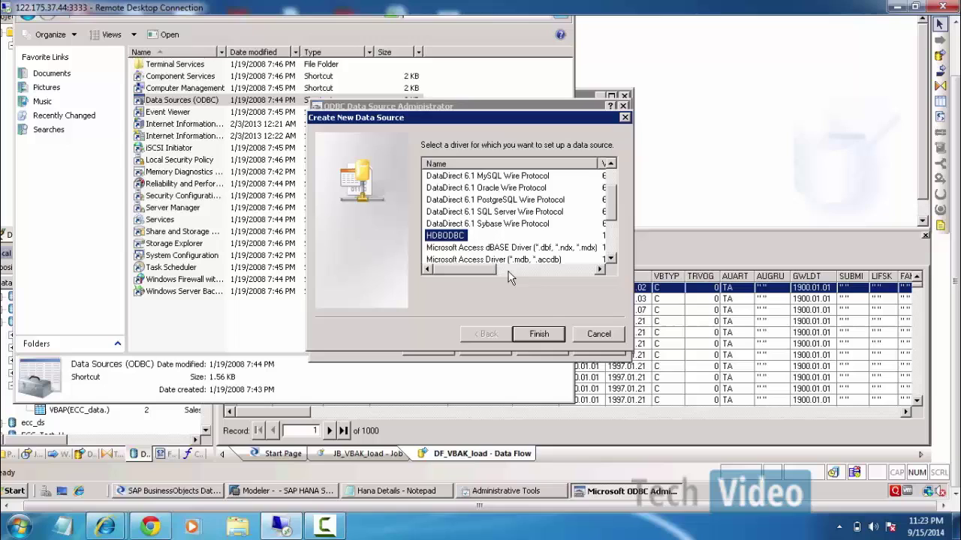
left_click(538, 334)
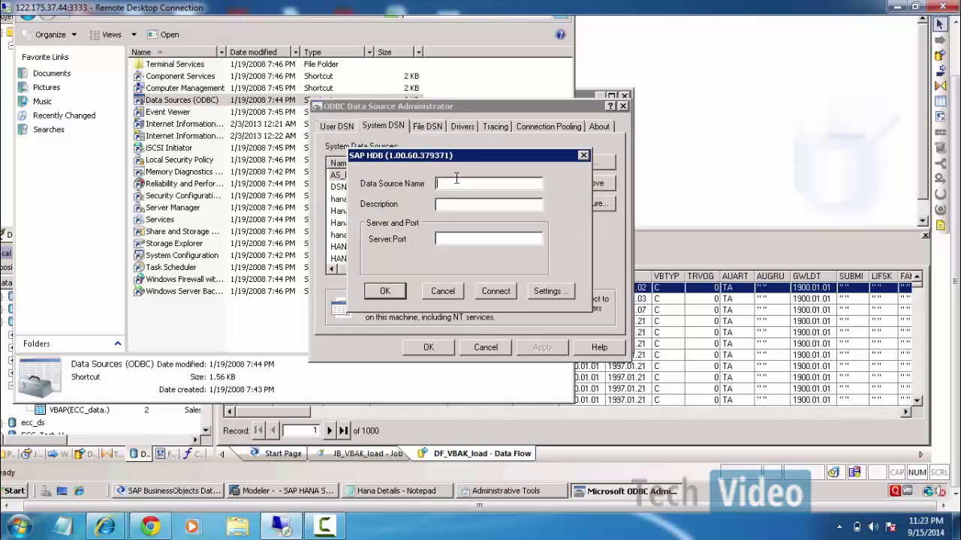
Name the data source HANA_Conn with server hanasp5:30515 and start a connection test.
type("HANA_Conn")
left_click(466, 241)
type("hanasp5:30515")
left_click(498, 292)
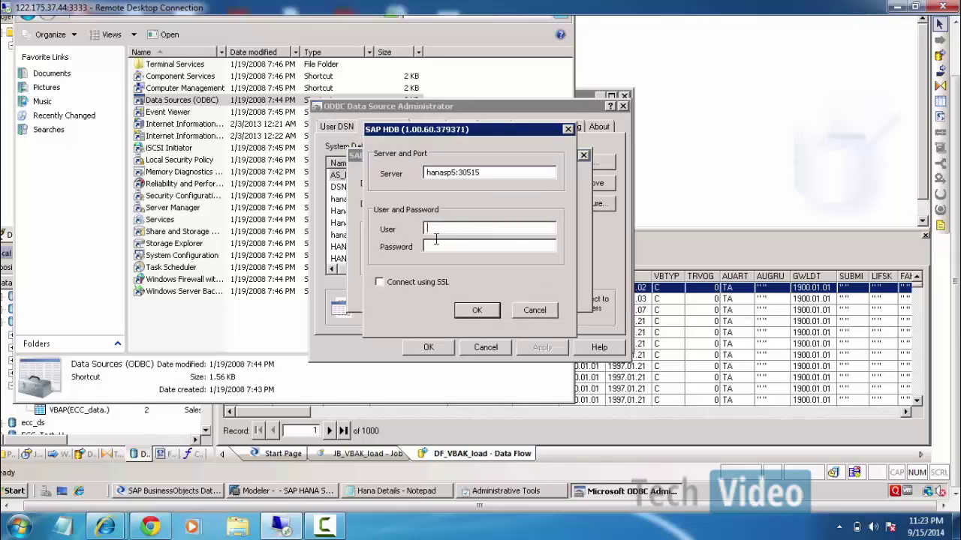
Log in with the HANA user credentials, confirm success, then save and close the setup.
type("hanauser")
key("Tab")
type("***********")
left_click(478, 310)
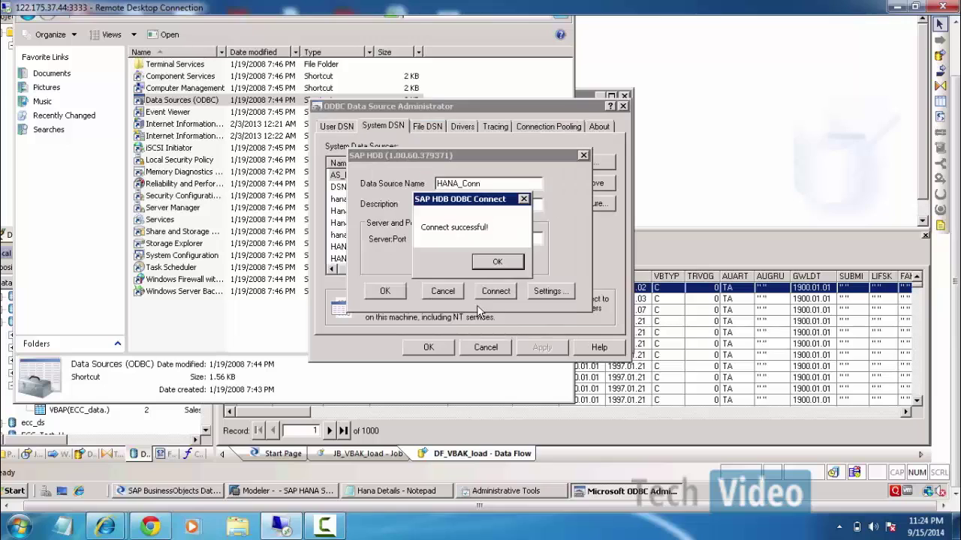
left_click(498, 262)
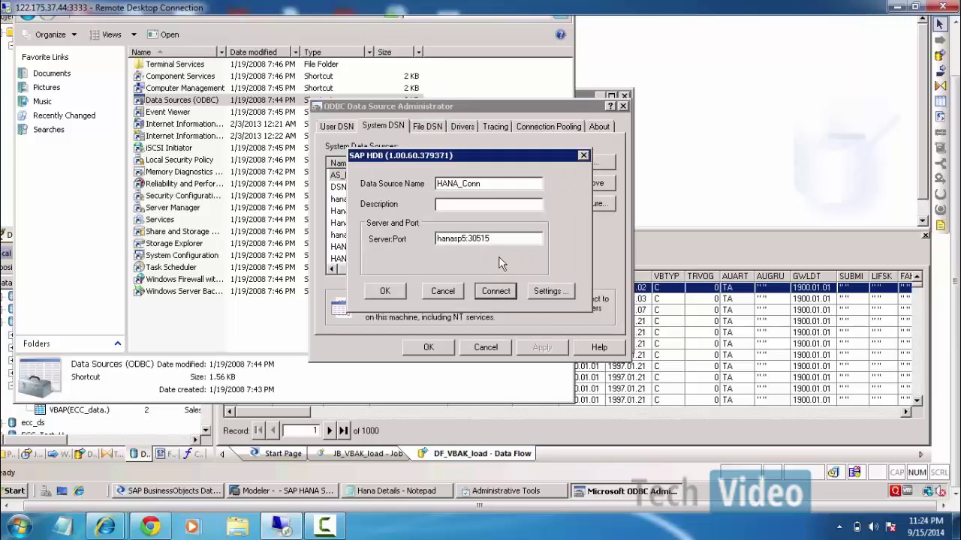
left_click(391, 292)
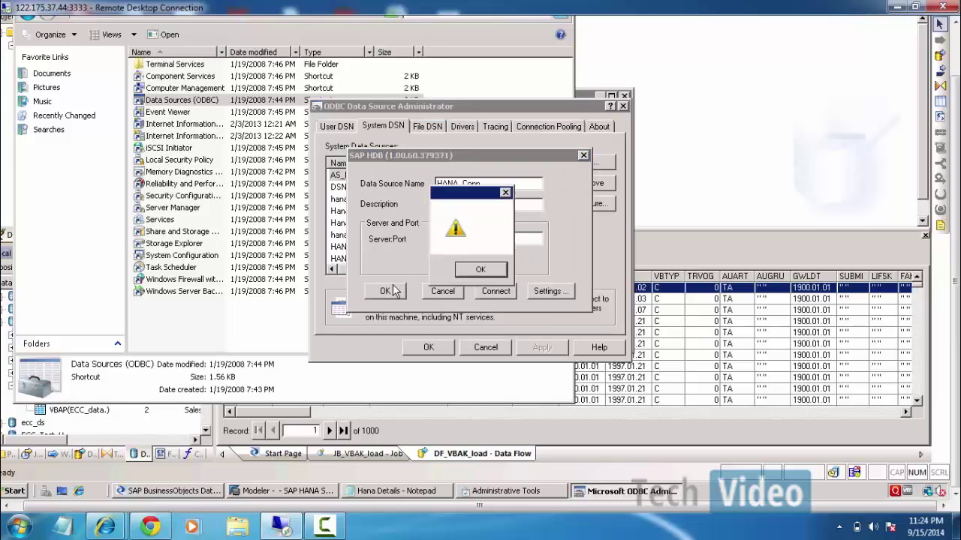
left_click(481, 269)
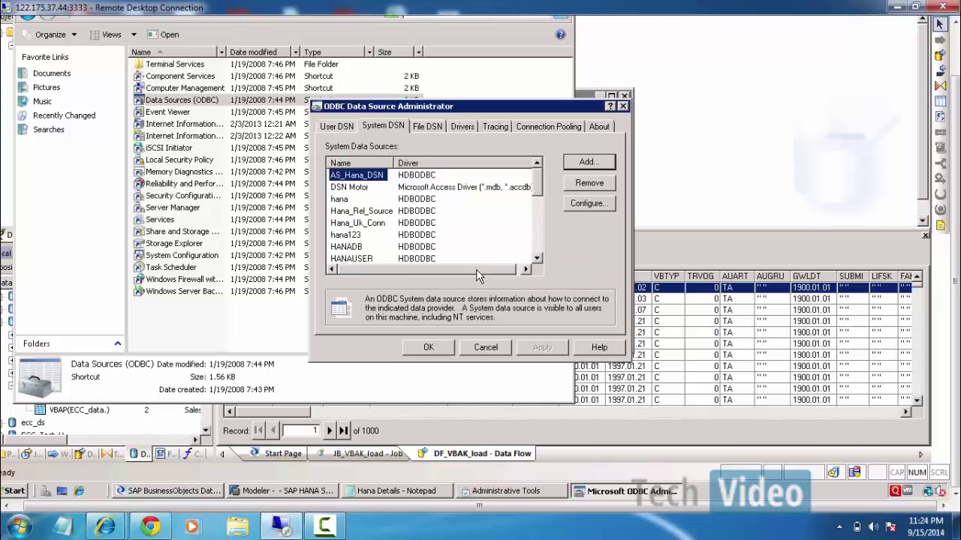
left_click(433, 350)
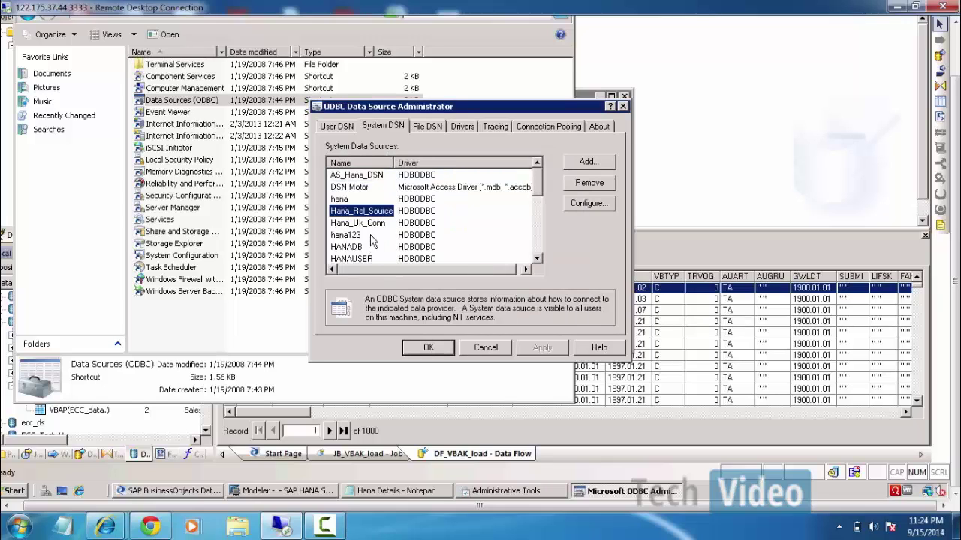
Inspect the PrimarkHANA, HANAUSER, DSN Motor, Hana_Uk_Conn and HANADB system data sources.
scroll(364, 252, "down", 3)
scroll(359, 248, "down", 2)
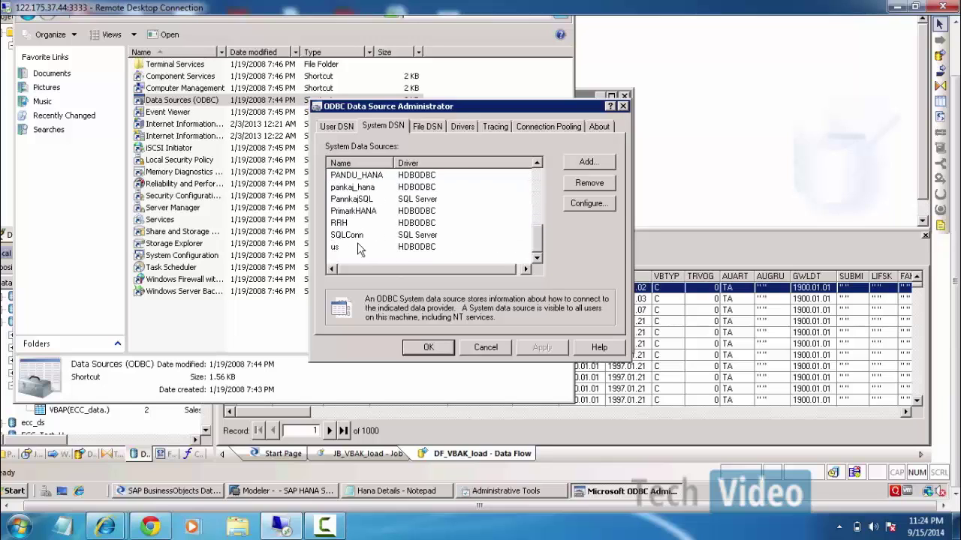
left_click(363, 211)
key("h")
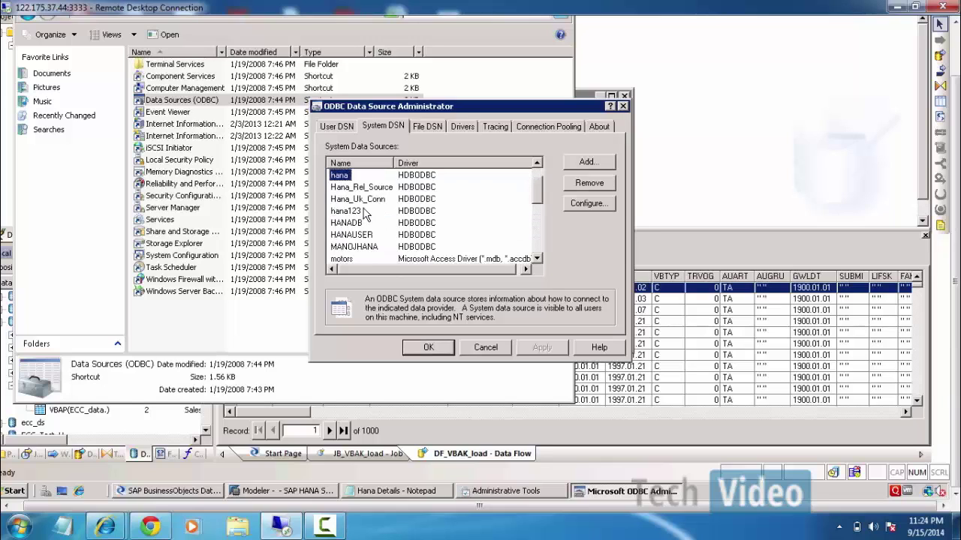
left_click(363, 236)
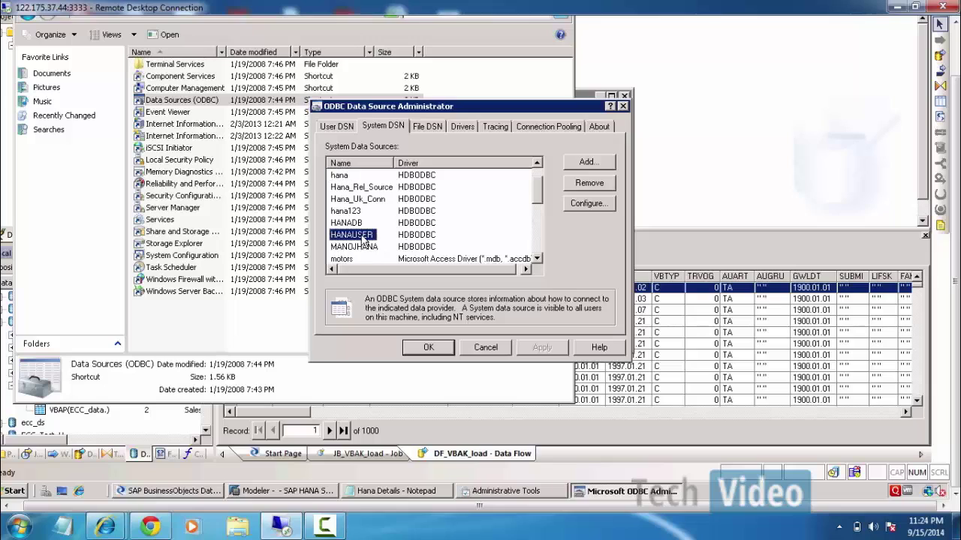
scroll(364, 236, "up", 1)
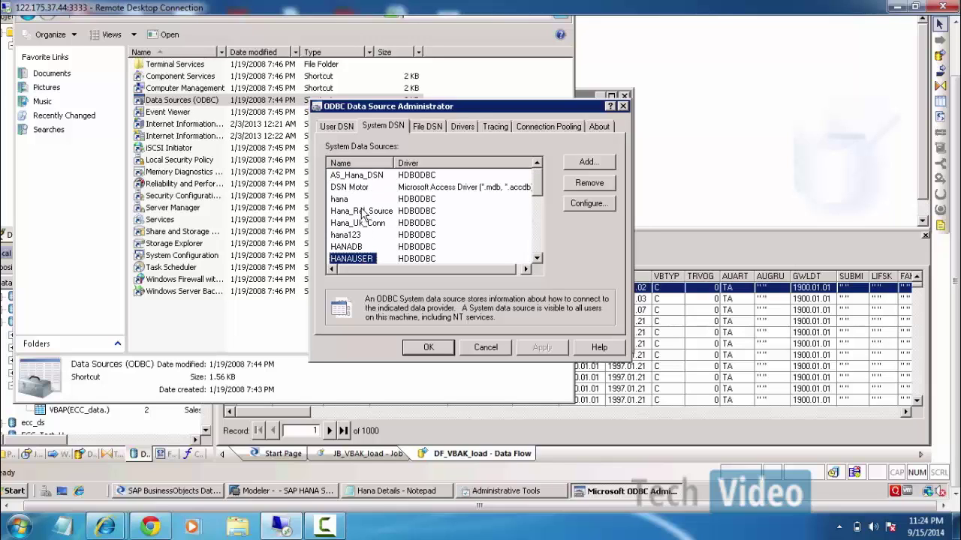
left_click(357, 187)
left_click(338, 225)
left_click(340, 242)
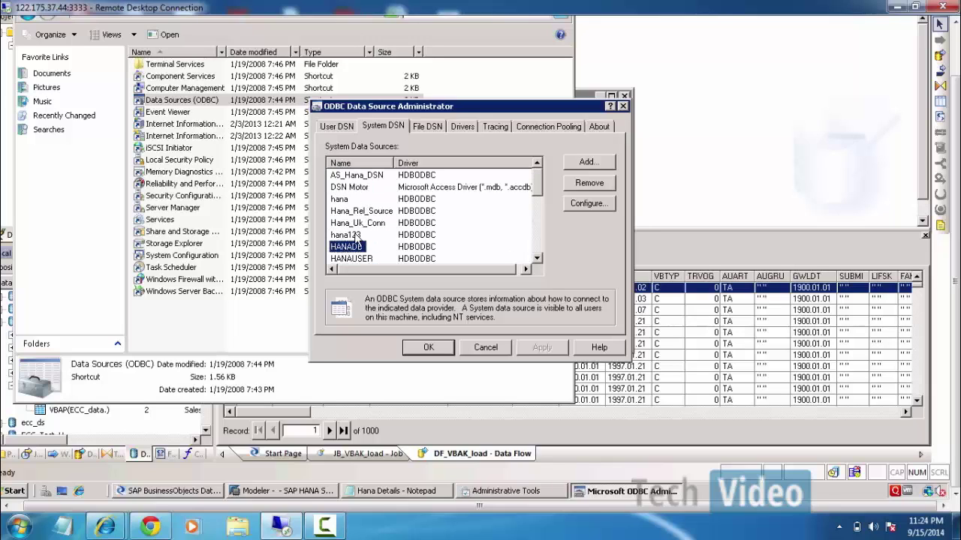
Check the MANOJHANA, NARASIMHA and HANAUSER entries, then close the ODBC administrator.
scroll(357, 239, "down", 1)
left_click(355, 235)
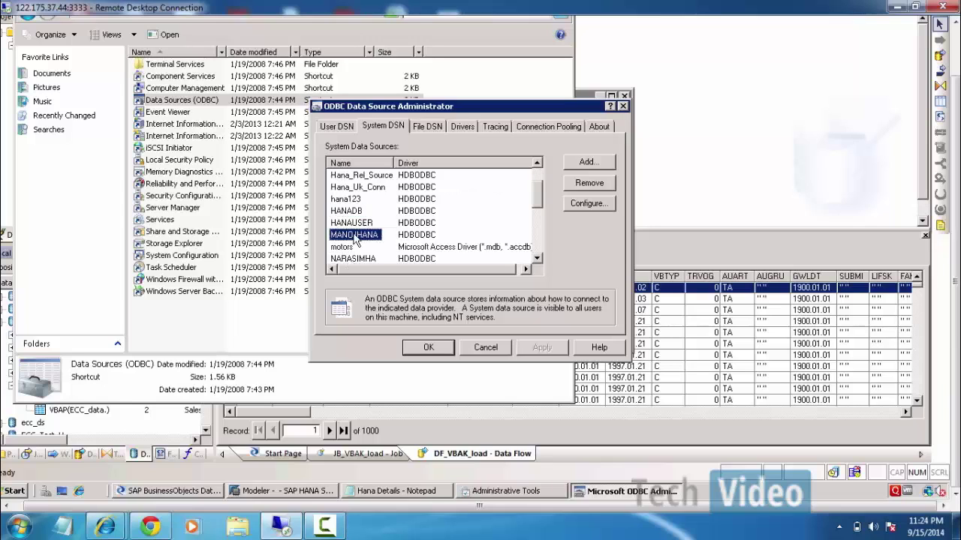
left_click(349, 258)
scroll(362, 201, "down", 4)
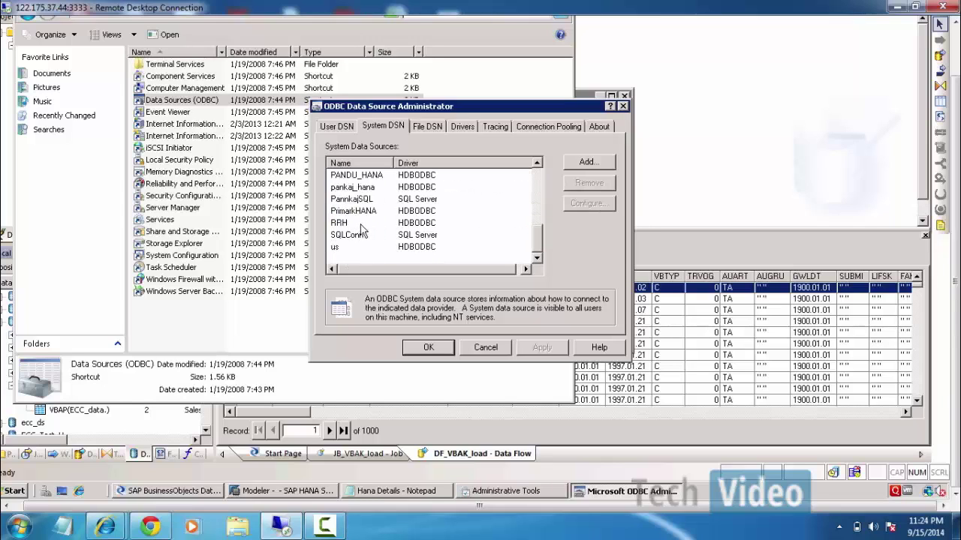
key("h")
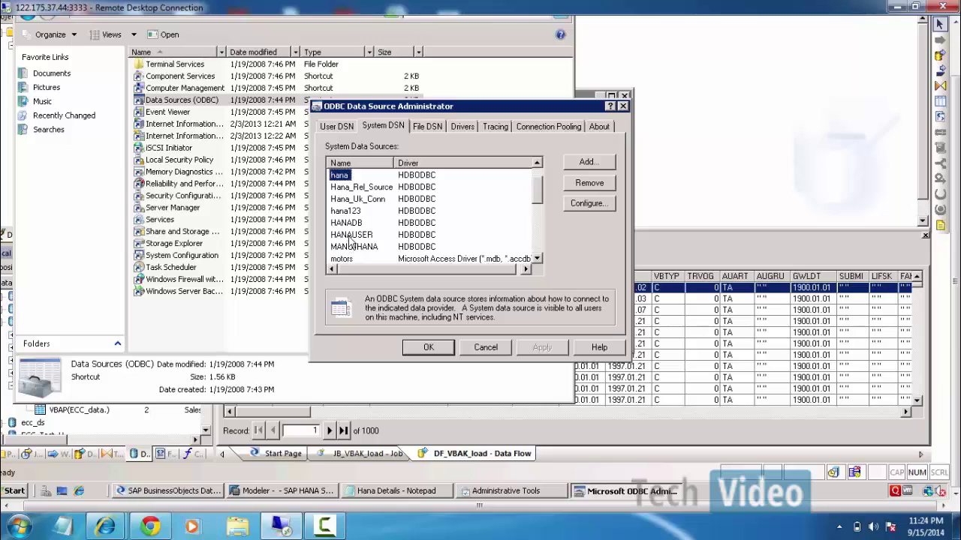
left_click(350, 234)
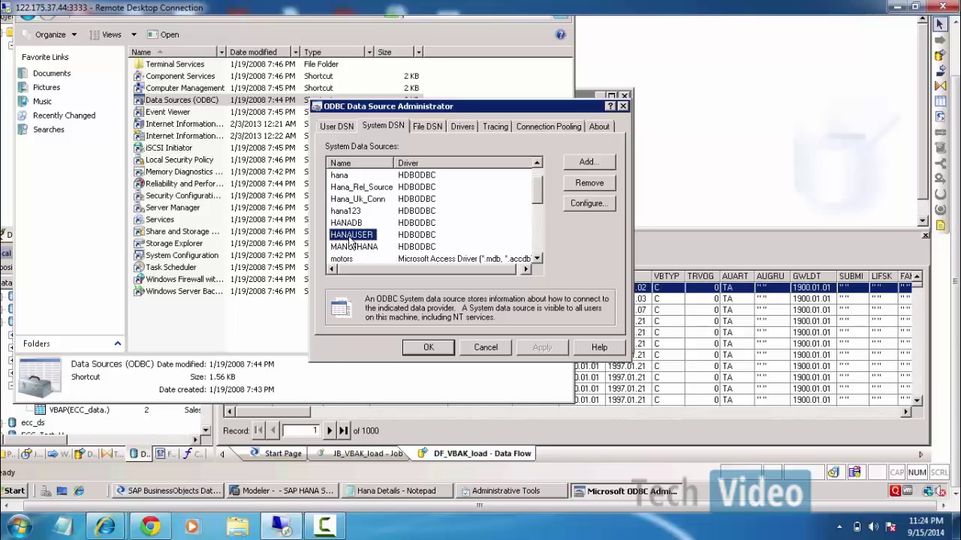
left_click(435, 349)
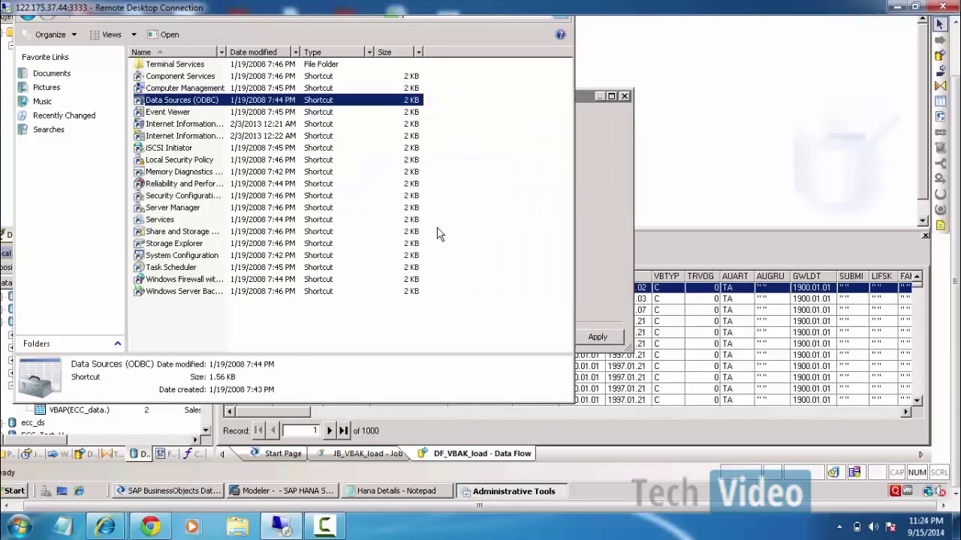
Return to the datastore setup and try the DSN option before reverting to direct server entry.
left_click_drag(955, 117, 956, 64)
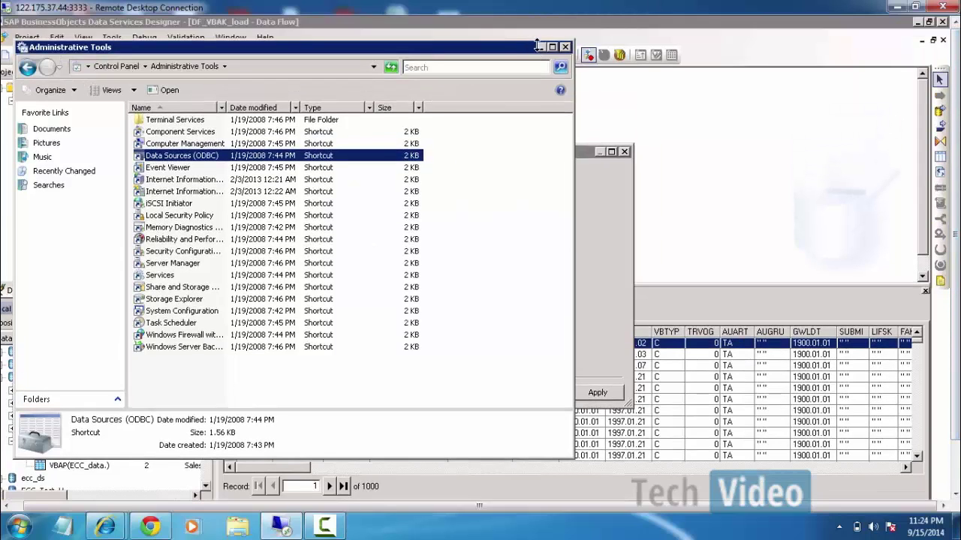
left_click(538, 47)
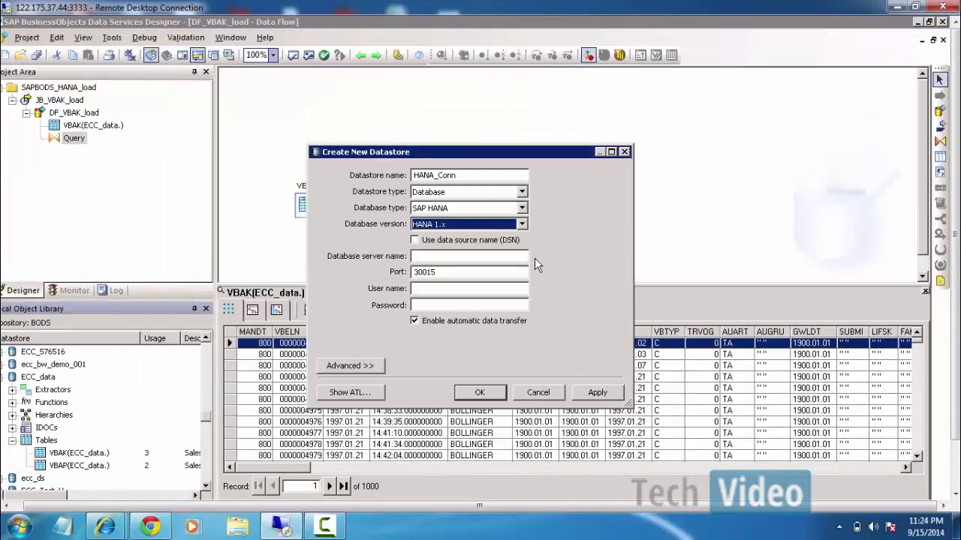
left_click(414, 239)
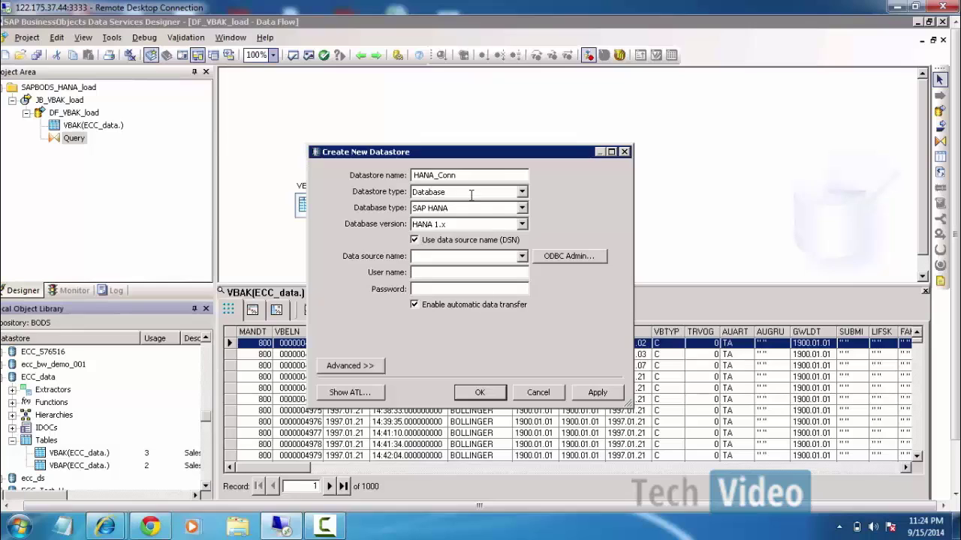
left_click(522, 256)
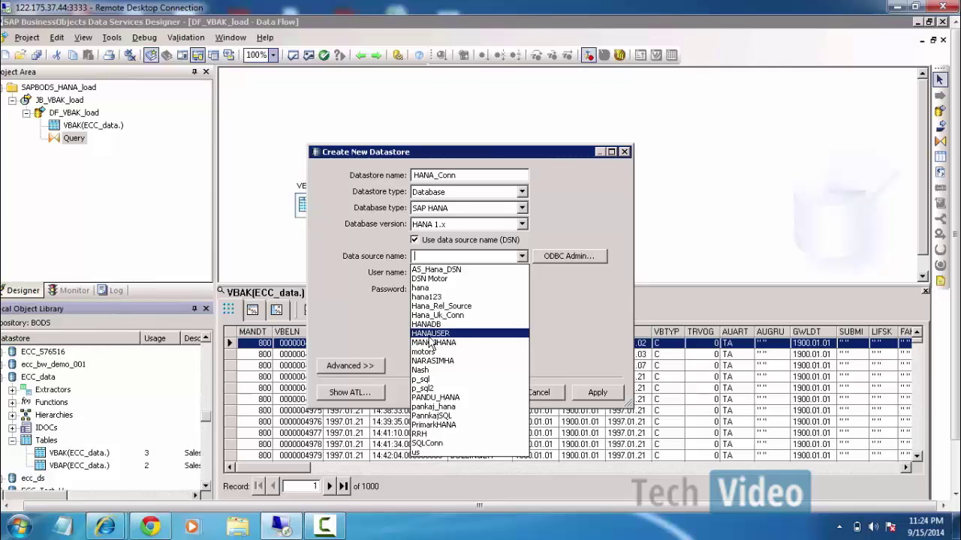
left_click(371, 331)
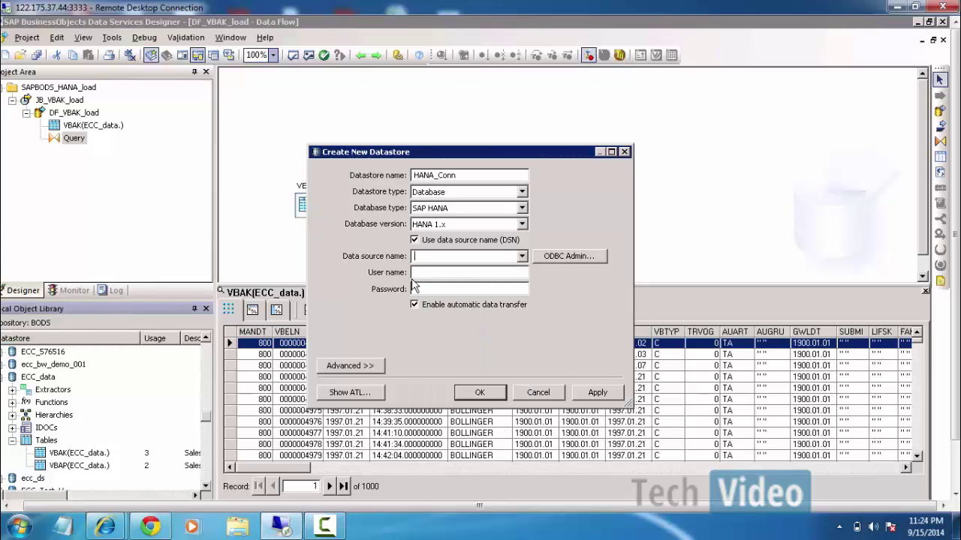
left_click(415, 240)
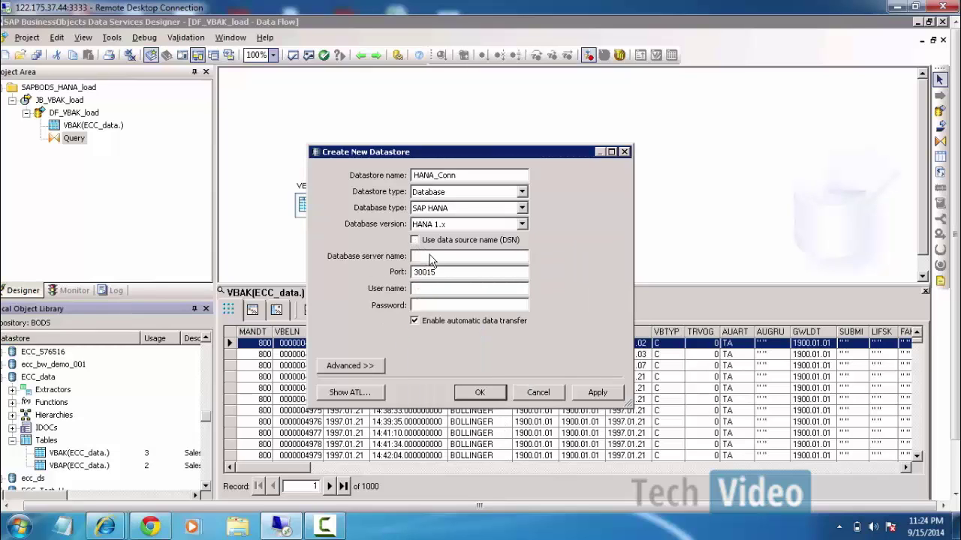
Enter server hanasp5:30515 with the HANA user name and password, and create HANA_Conn.
left_click(429, 255)
type("hana")
type("sp5:30515")
left_click(445, 290)
type("hanuaser")
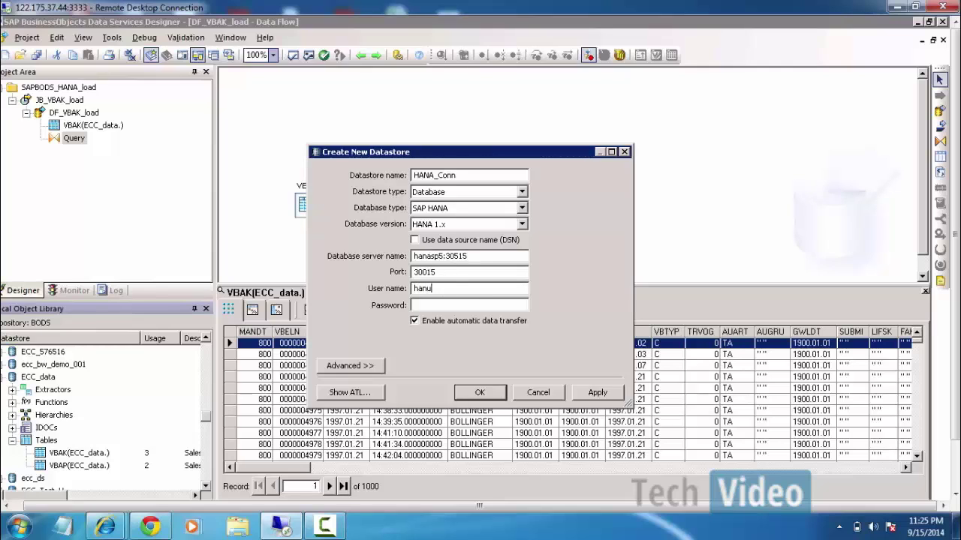
key("BackSpace")
key("BackSpace")
key("BackSpace")
type("user************")
left_click(586, 393)
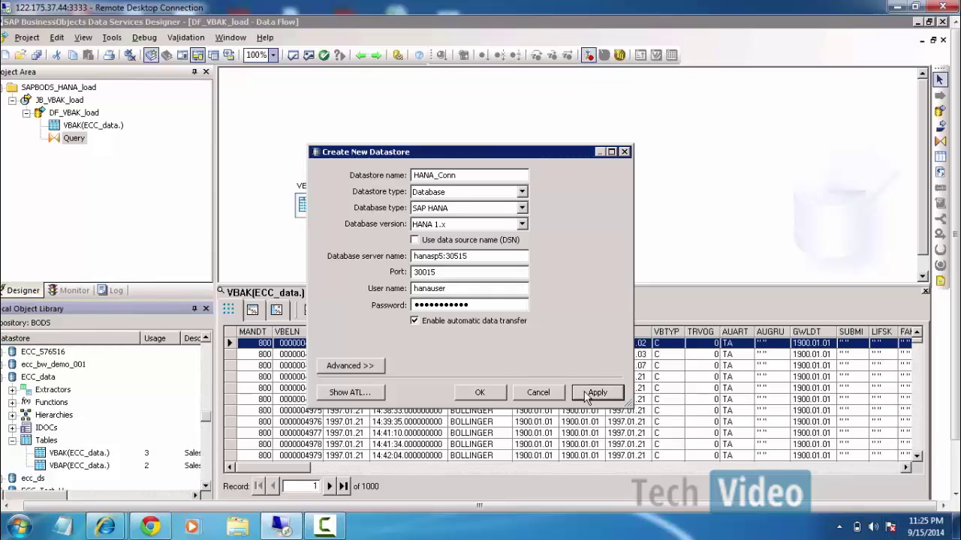
left_click(481, 393)
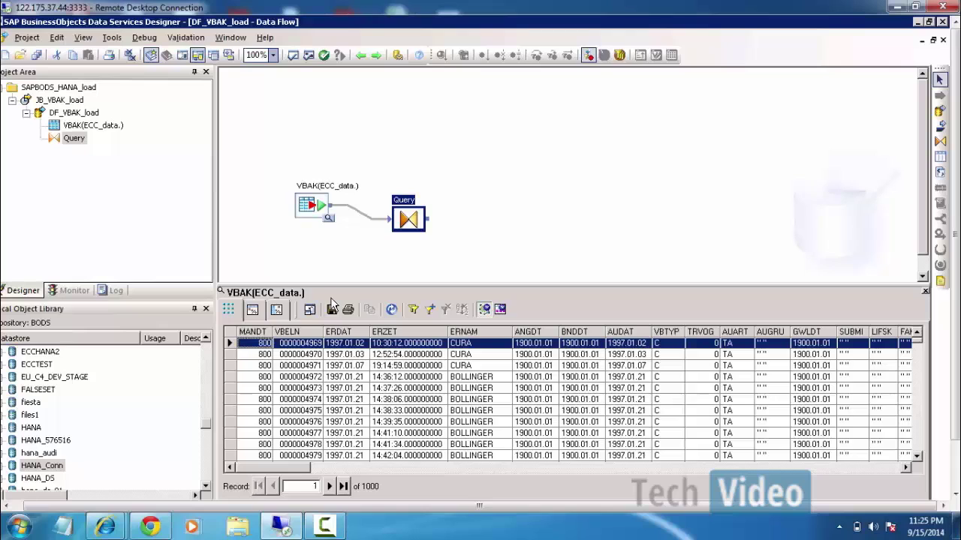
Place a template table named ZRVBAK in datastore HANA_Conn, owner HANAUSER, in DF_VBAK_load.
left_click(940, 156)
left_click(525, 188)
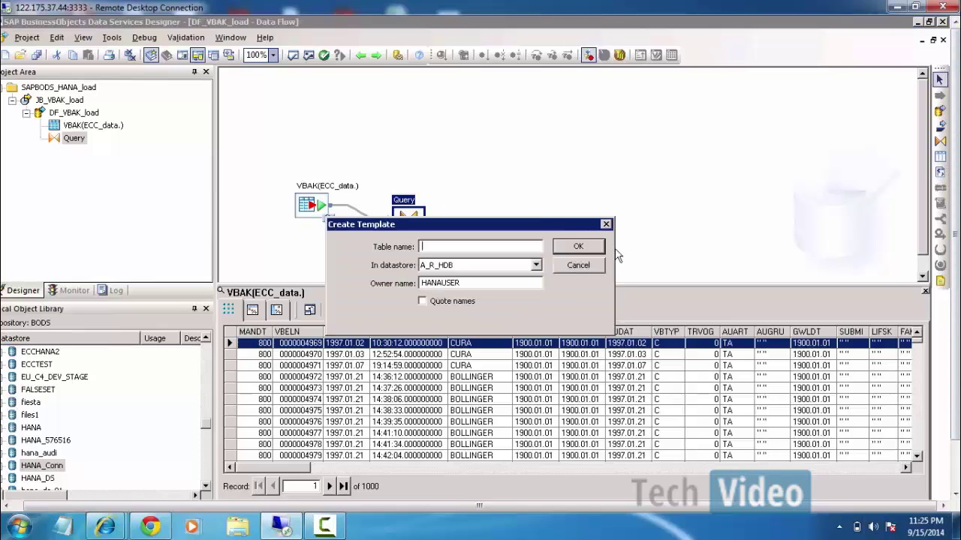
left_click(535, 265)
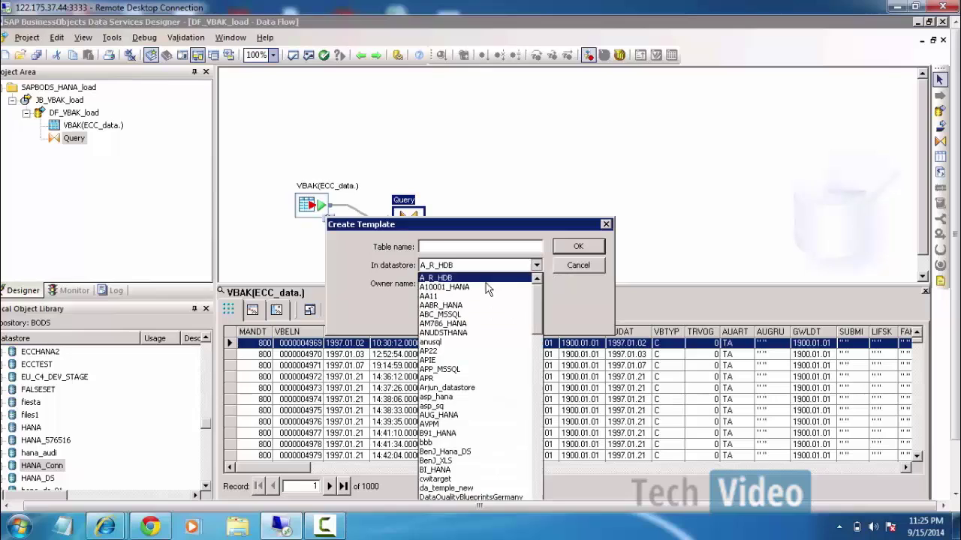
left_click(437, 309)
key("h")
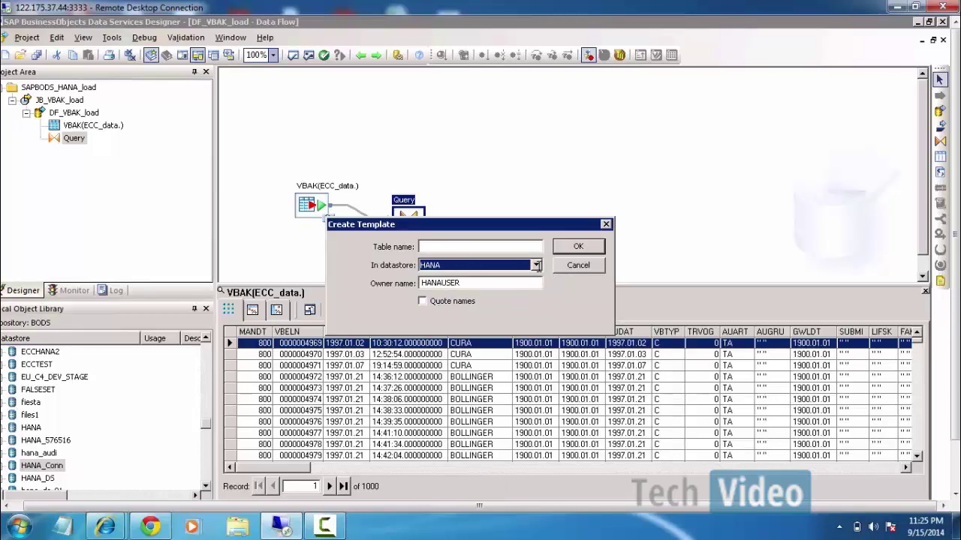
left_click(463, 269)
left_click(442, 306)
left_click(438, 250)
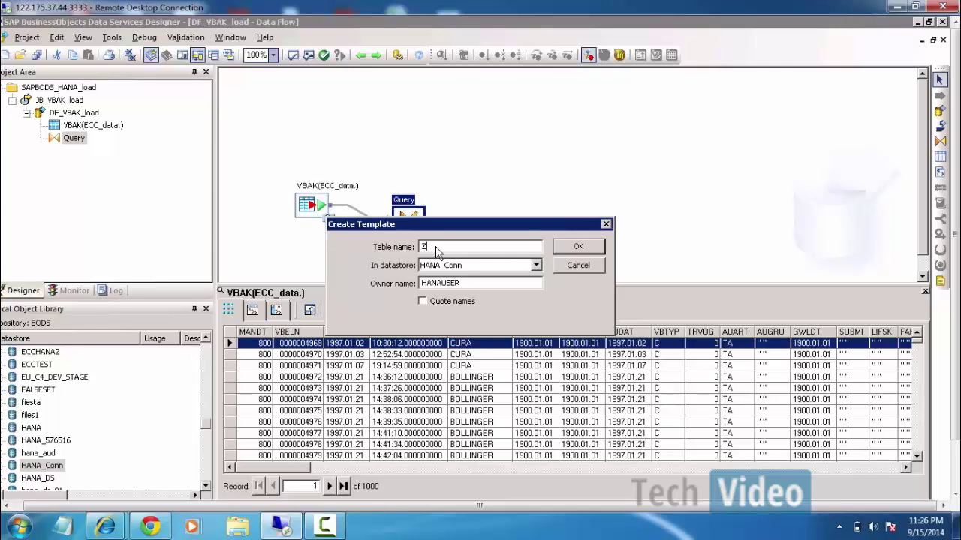
type("BAK")
left_click(574, 250)
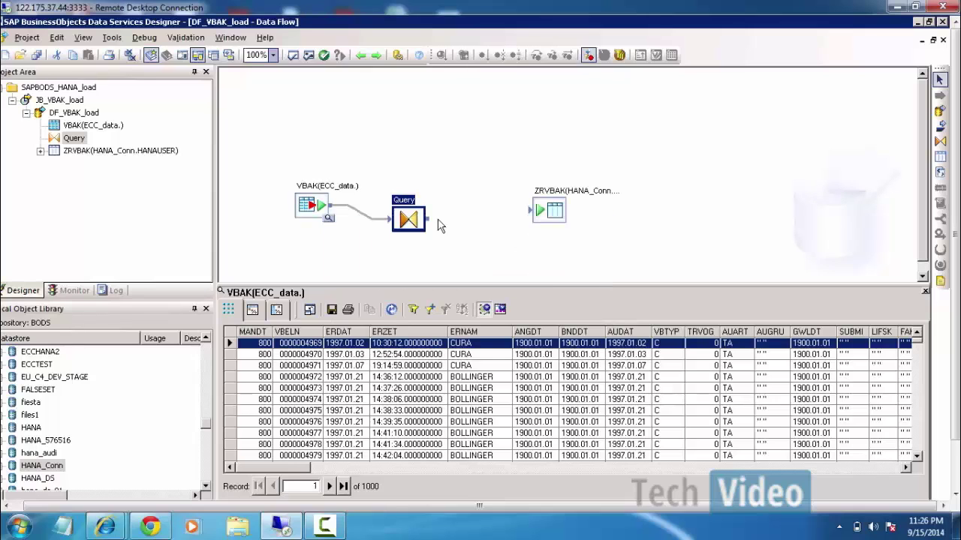
Link the Query output to ZRVBAK, then select the VBAK, Query and ZRVBAK objects in turn.
left_click_drag(429, 219, 537, 213)
left_click_drag(274, 162, 355, 255)
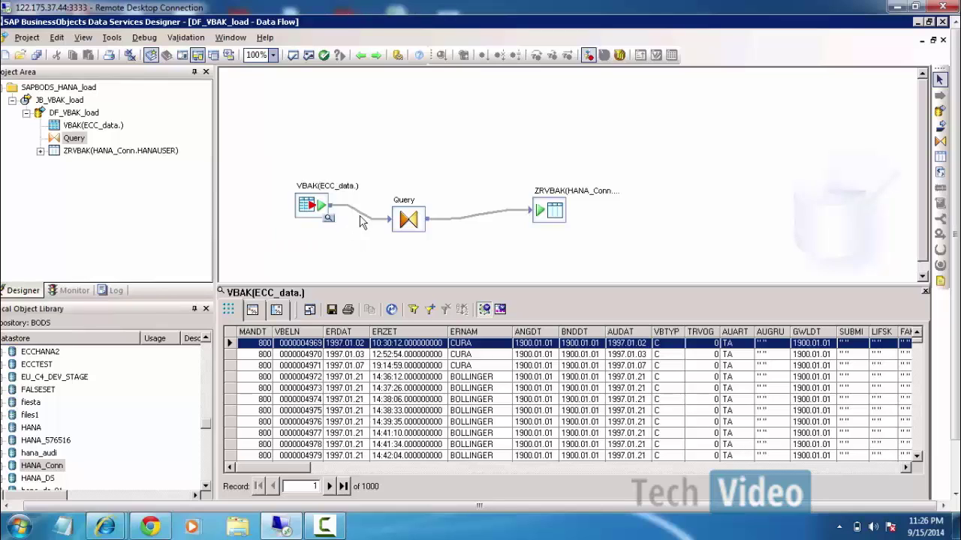
left_click_drag(374, 183, 472, 267)
left_click_drag(516, 145, 660, 260)
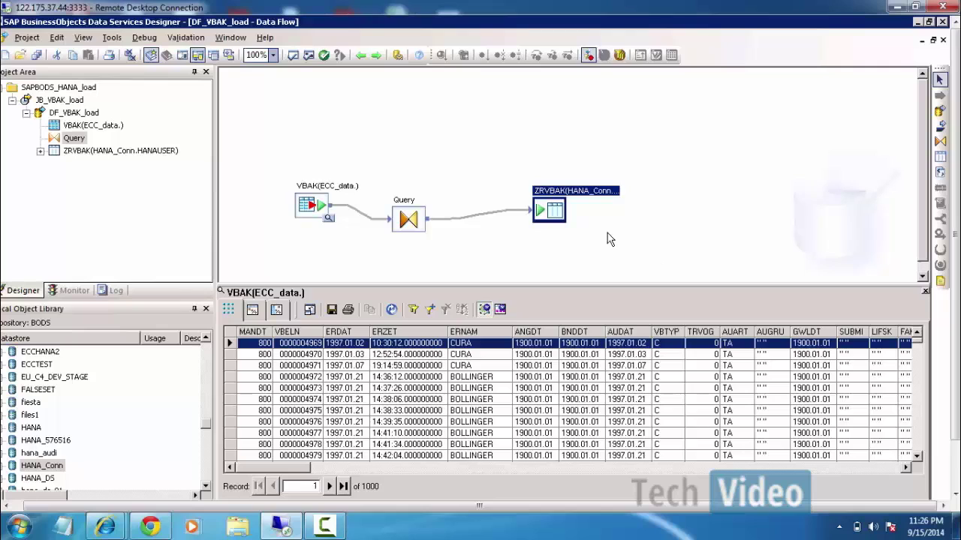
Start placing a second template table, then cancel it so only ZRVBAK remains.
left_click(941, 157)
left_click(702, 207)
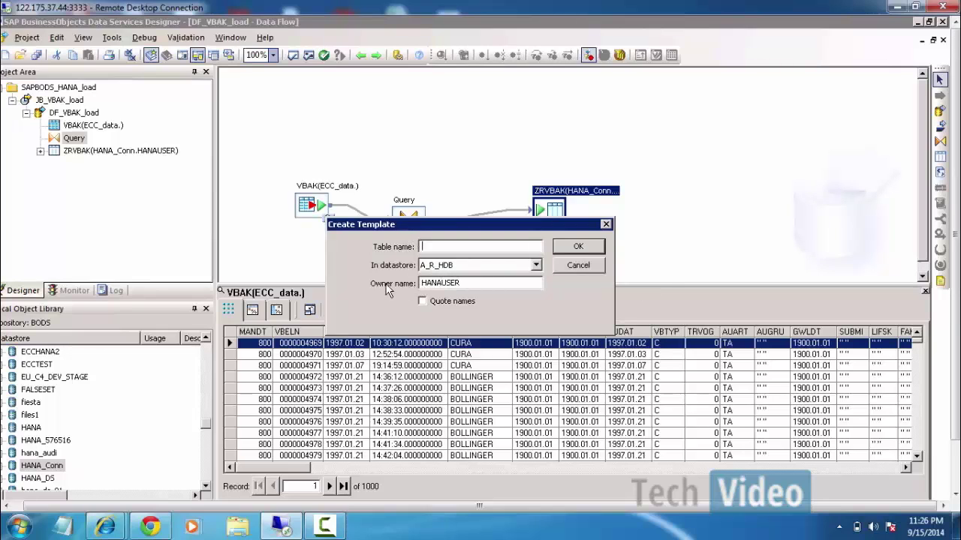
left_click_drag(481, 283, 364, 274)
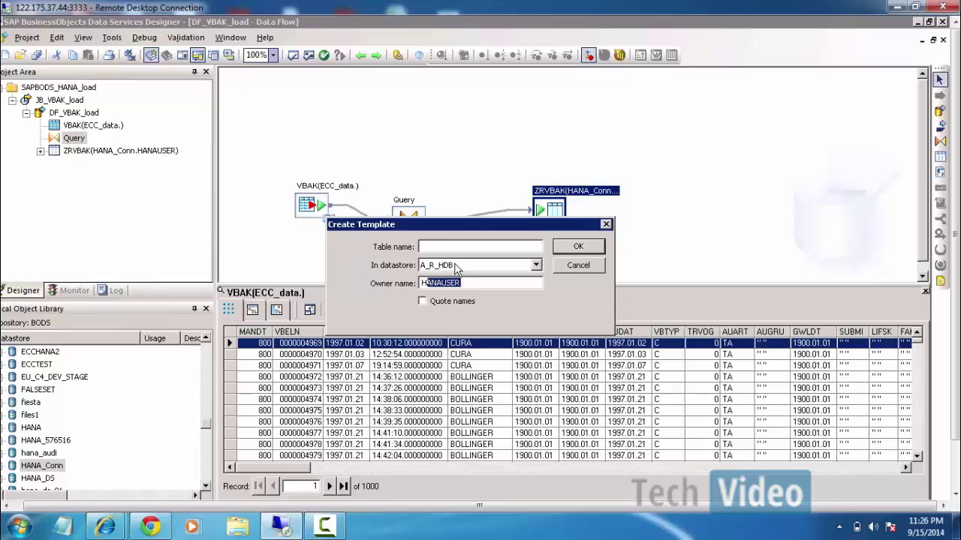
left_click(573, 267)
left_click(702, 178)
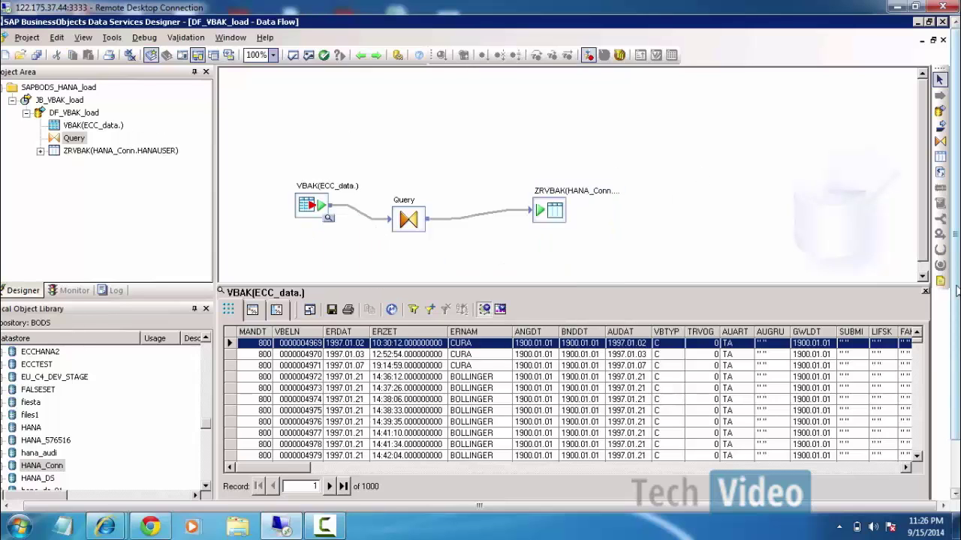
left_click_drag(955, 390, 954, 438)
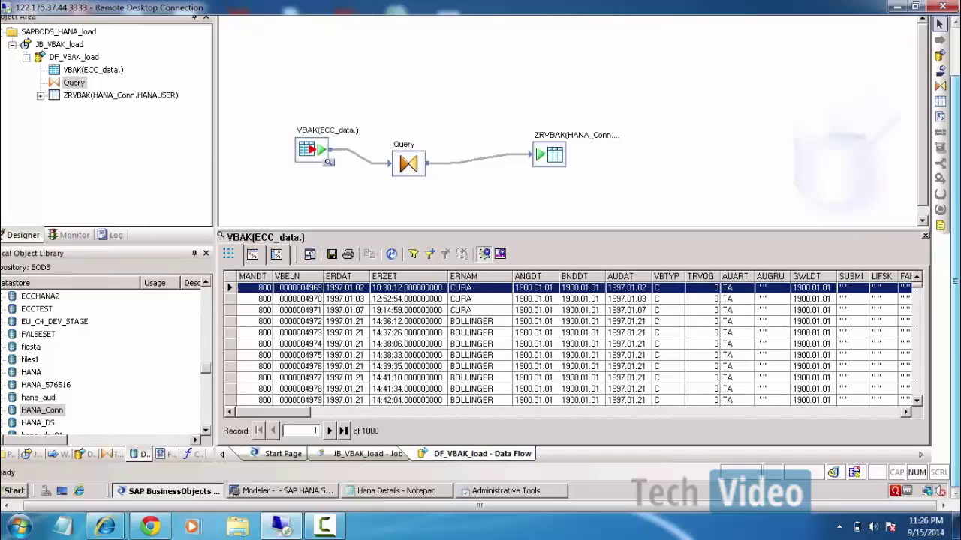
left_click(284, 492)
left_click(14, 78)
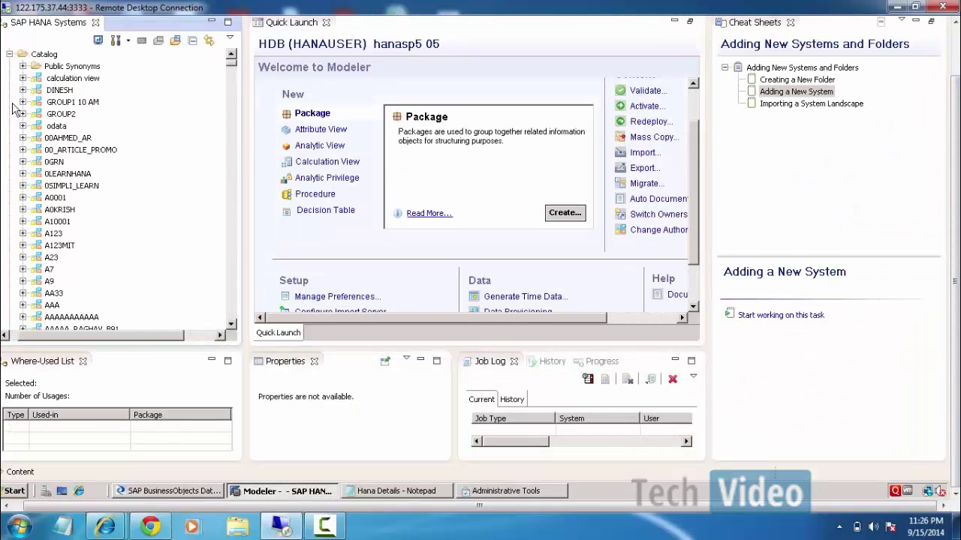
left_click(63, 199)
key("h")
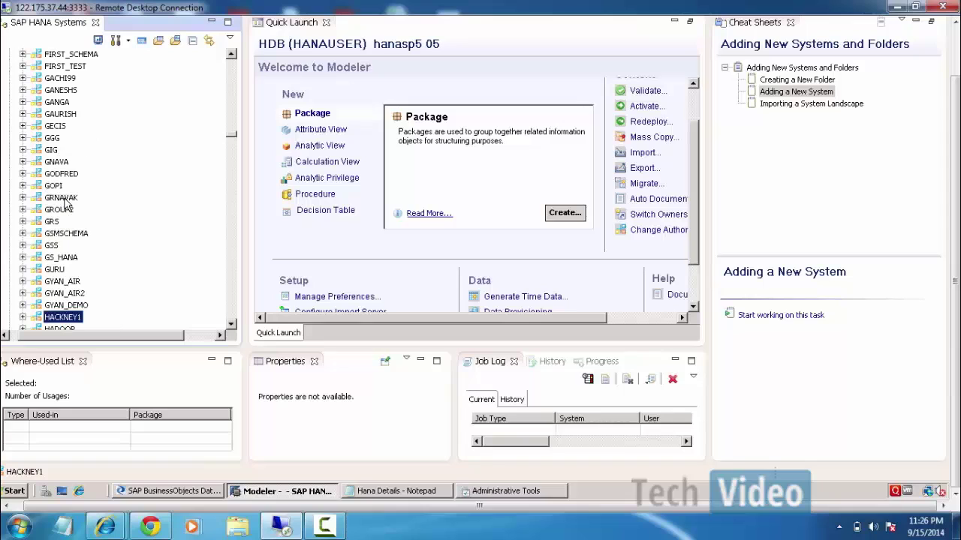
left_click_drag(233, 327, 232, 328)
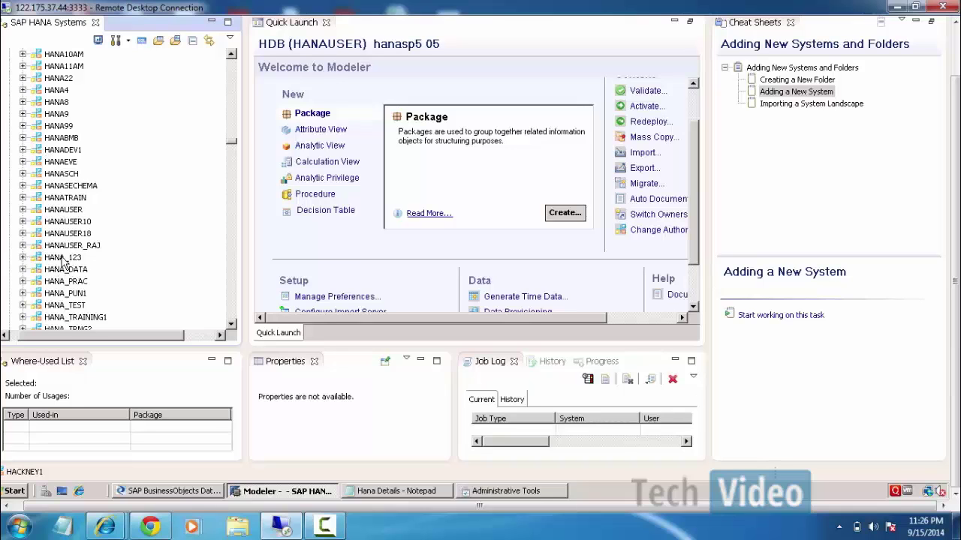
left_click(172, 492)
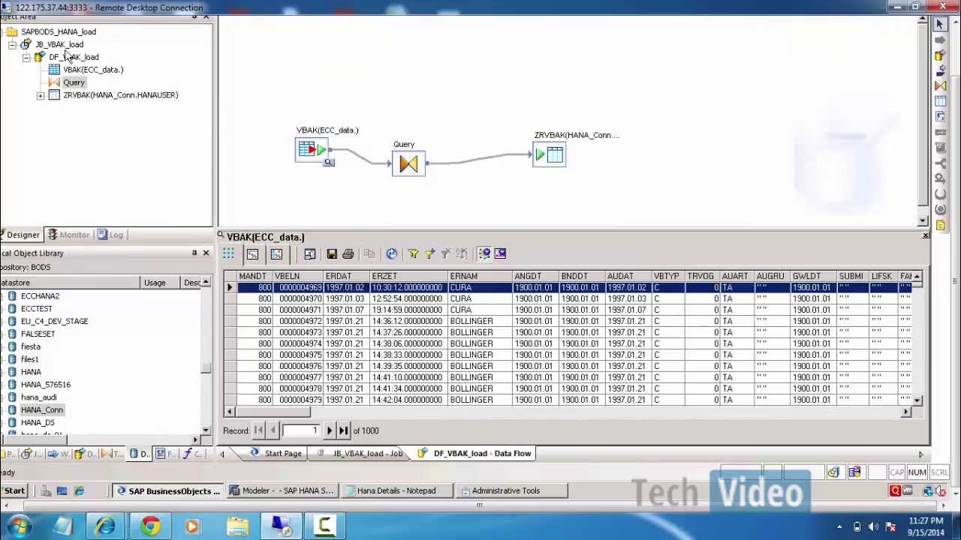
Execute JB_VBAK_load, saving all changes, on job server BODS_SERVER @ SERVER:3512.
left_click(69, 45)
right_click(71, 47)
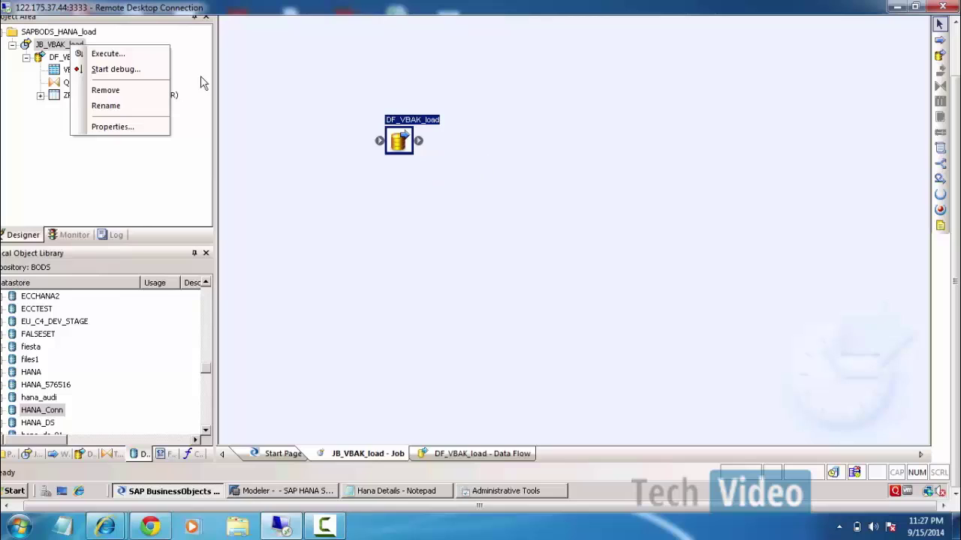
left_click(120, 55)
left_click(393, 300)
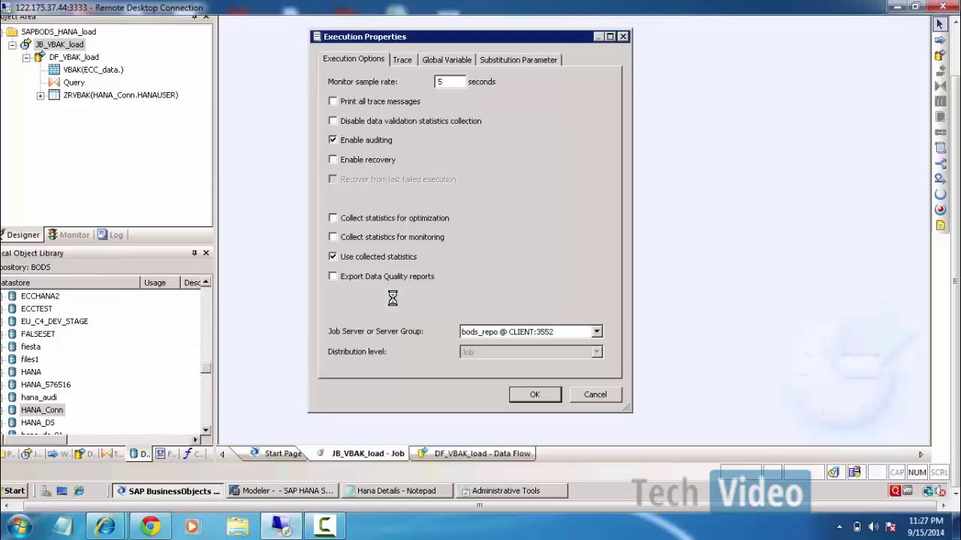
left_click(567, 340)
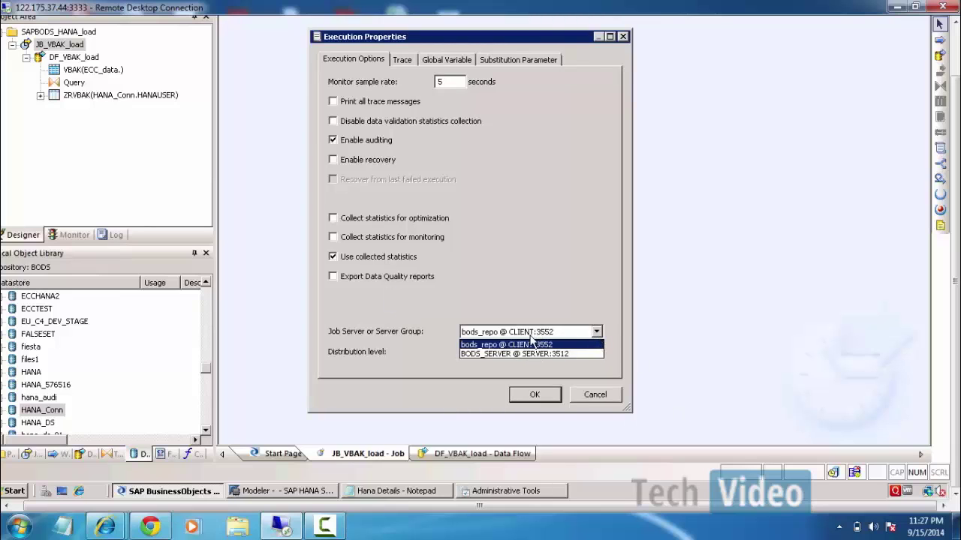
left_click(520, 354)
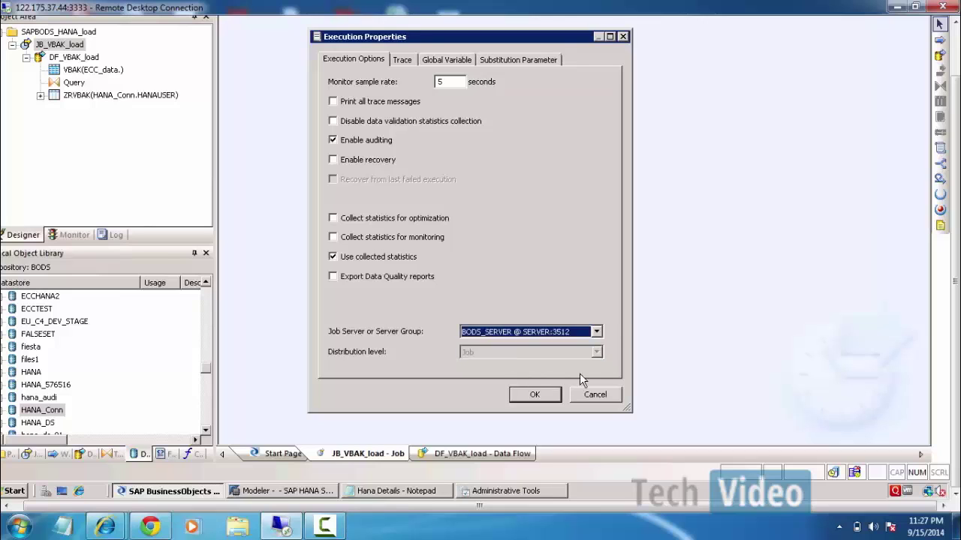
left_click(535, 394)
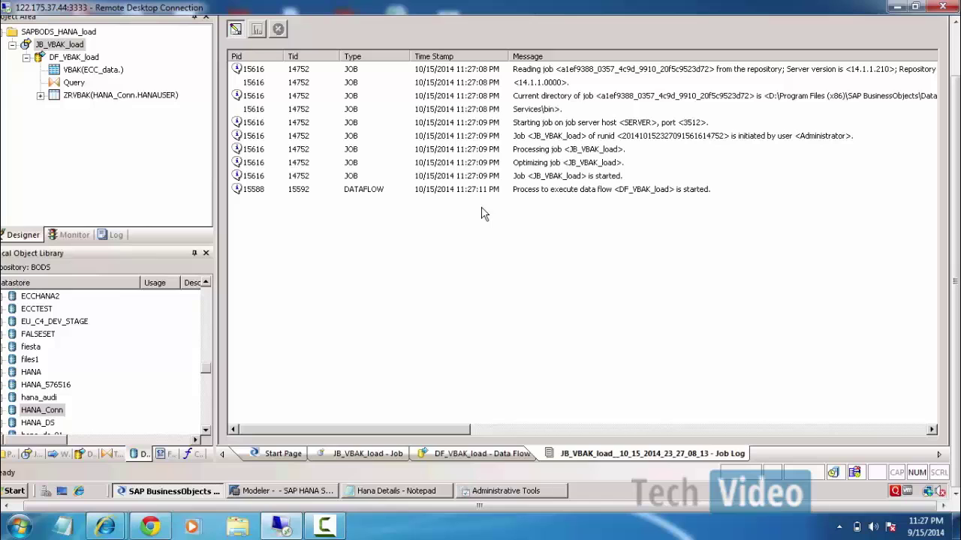
Check the run's row counts in the job monitor, then reopen the DF_VBAK_load data flow.
left_click(256, 29)
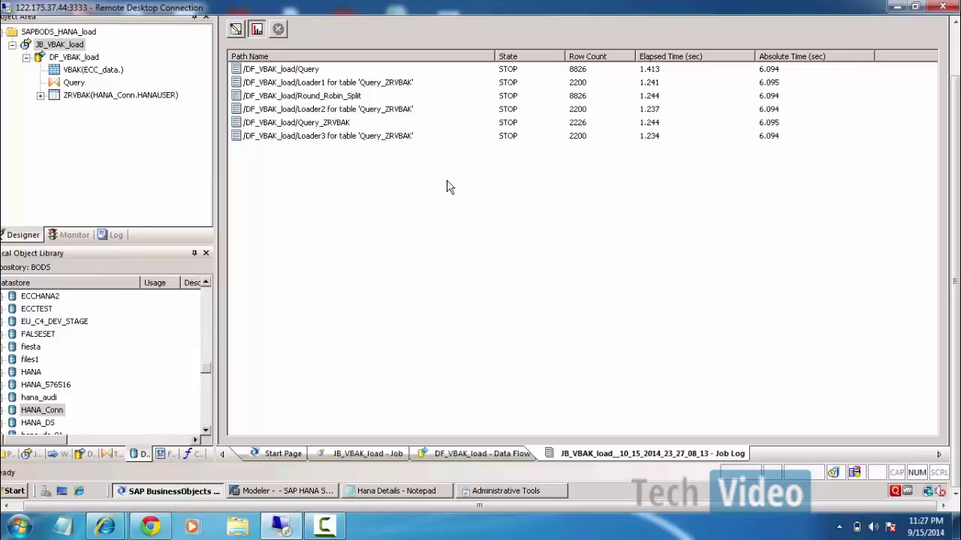
double_click(75, 58)
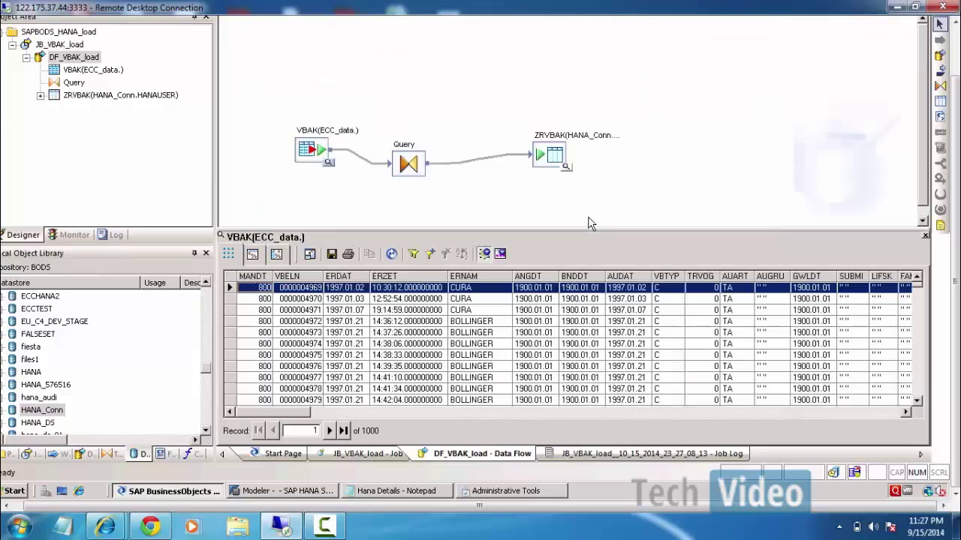
In HANA Studio, expand HANAUSER > Tables and open a data preview of ZRVBAK.
left_click(319, 496)
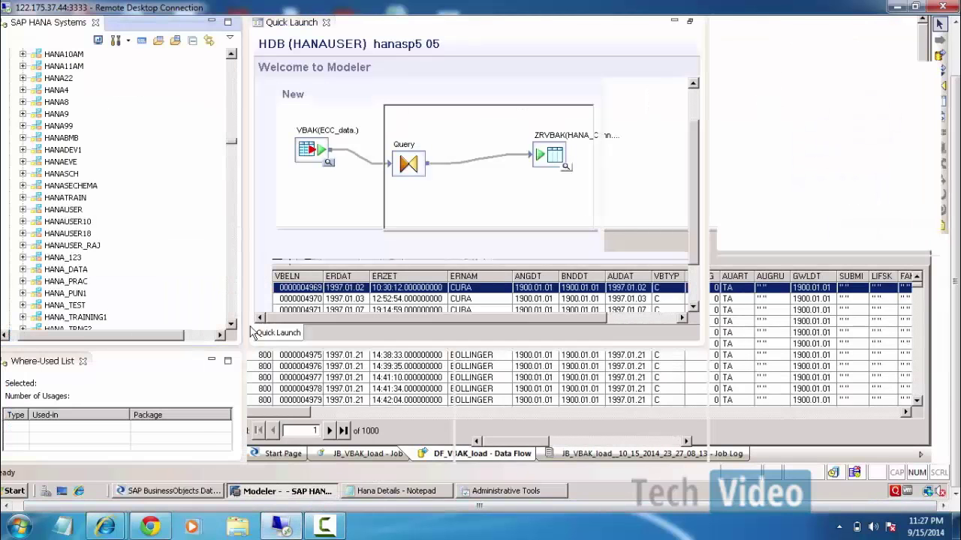
left_click(204, 494)
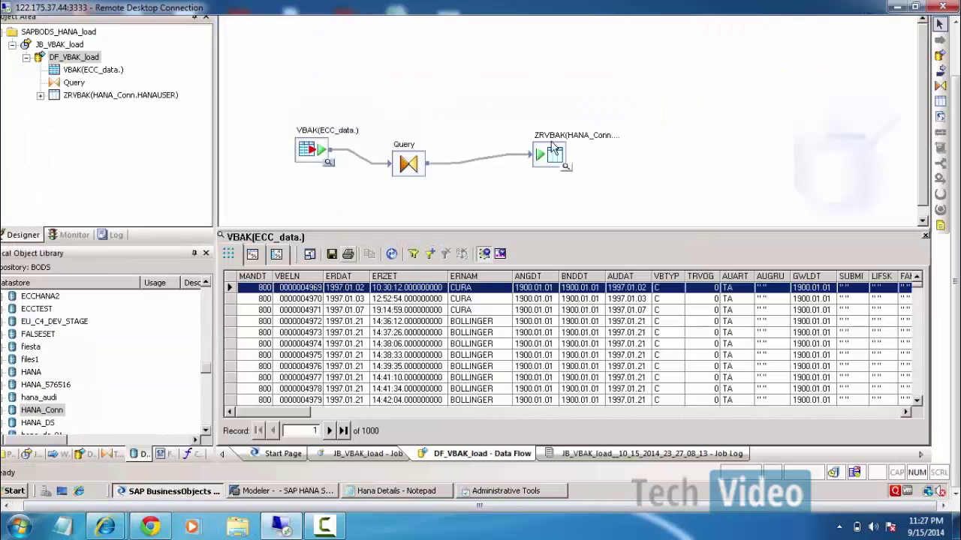
left_click(281, 491)
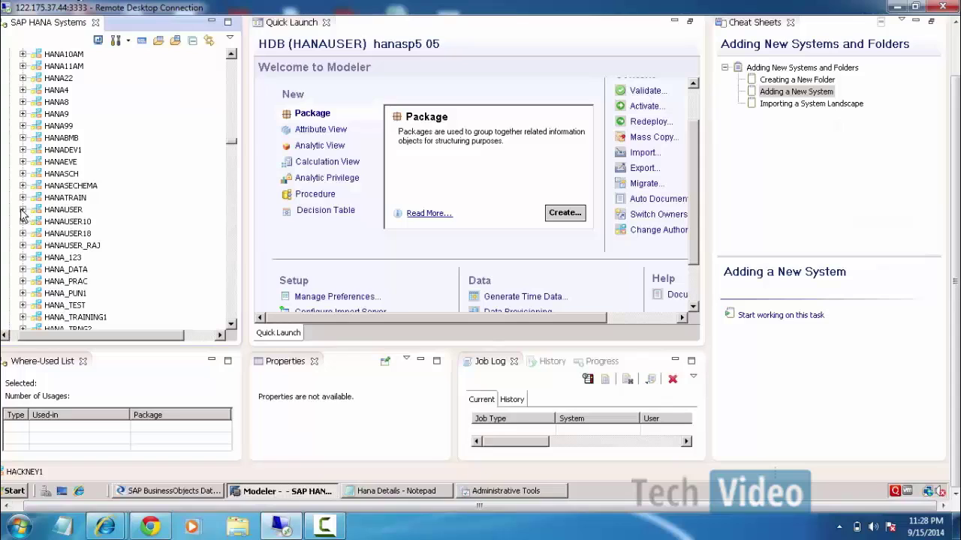
left_click(22, 210)
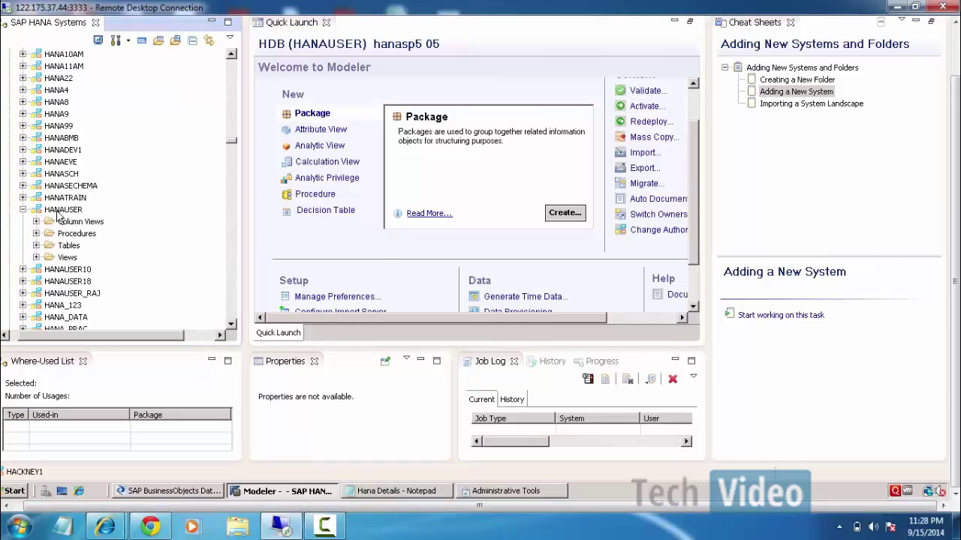
left_click(36, 245)
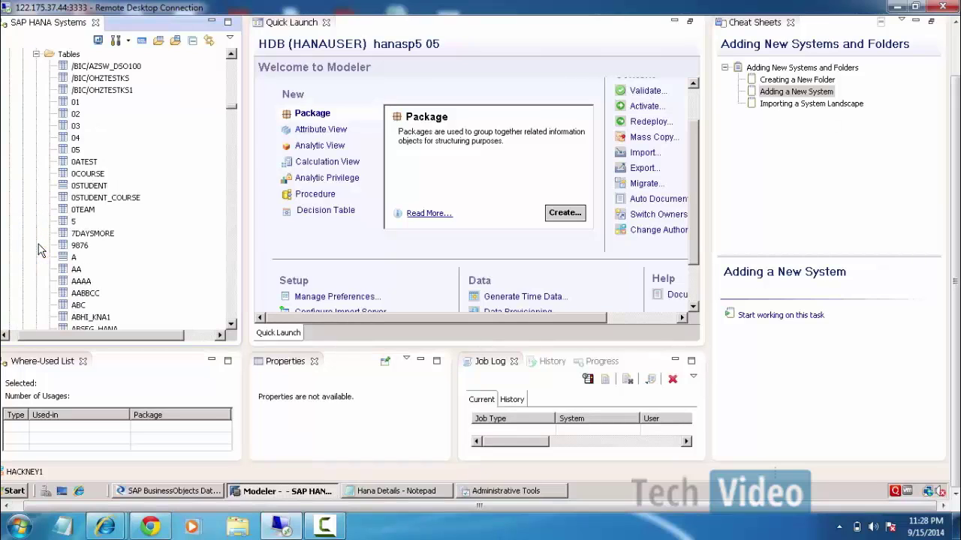
left_click(80, 197)
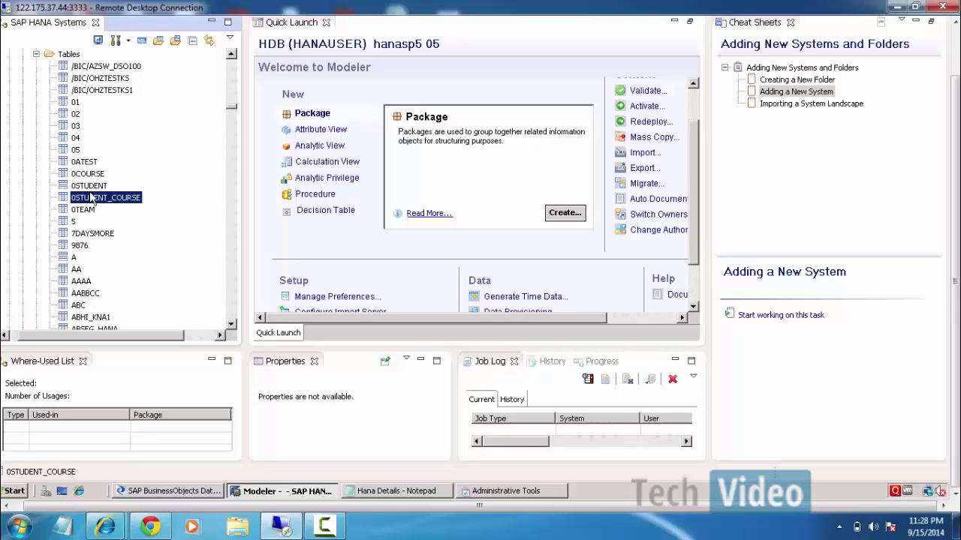
key("z")
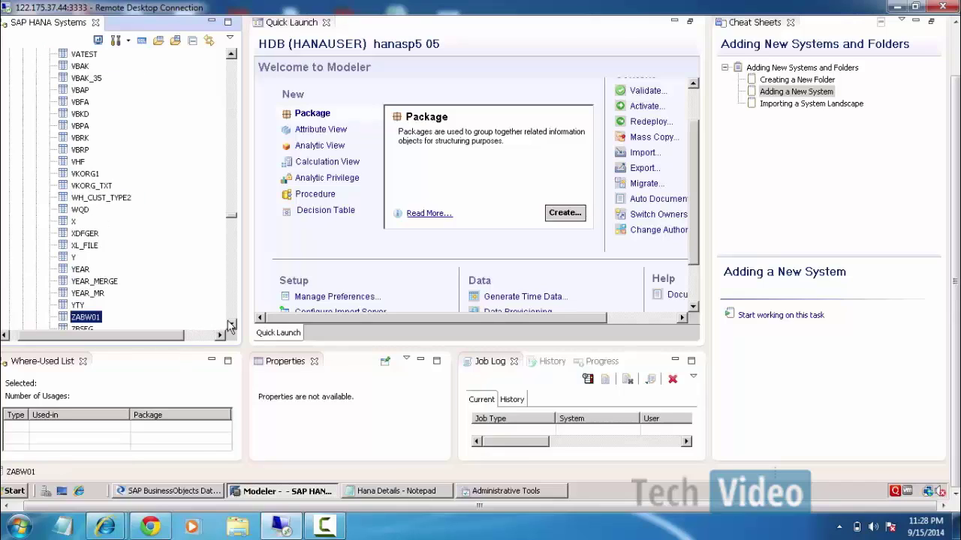
left_click_drag(231, 327, 233, 329)
right_click(84, 174)
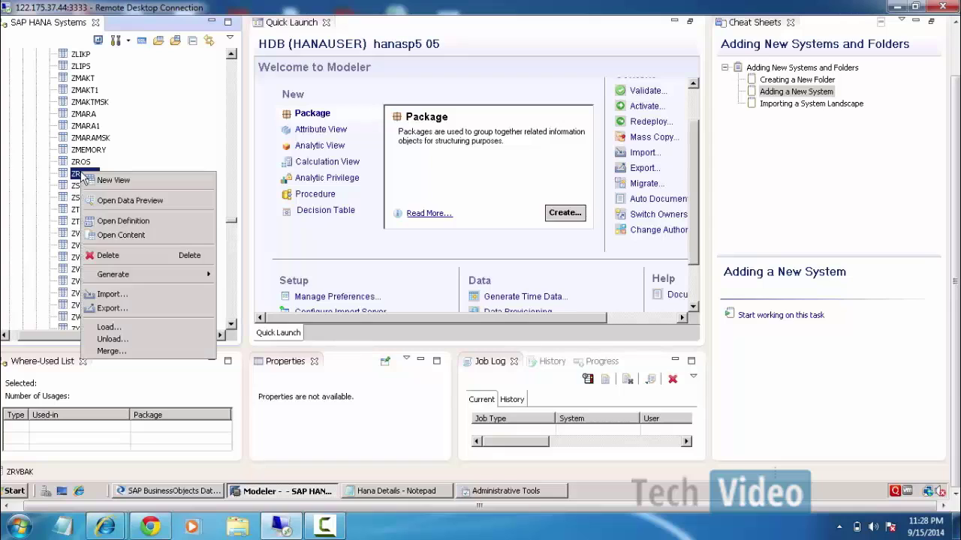
left_click(125, 202)
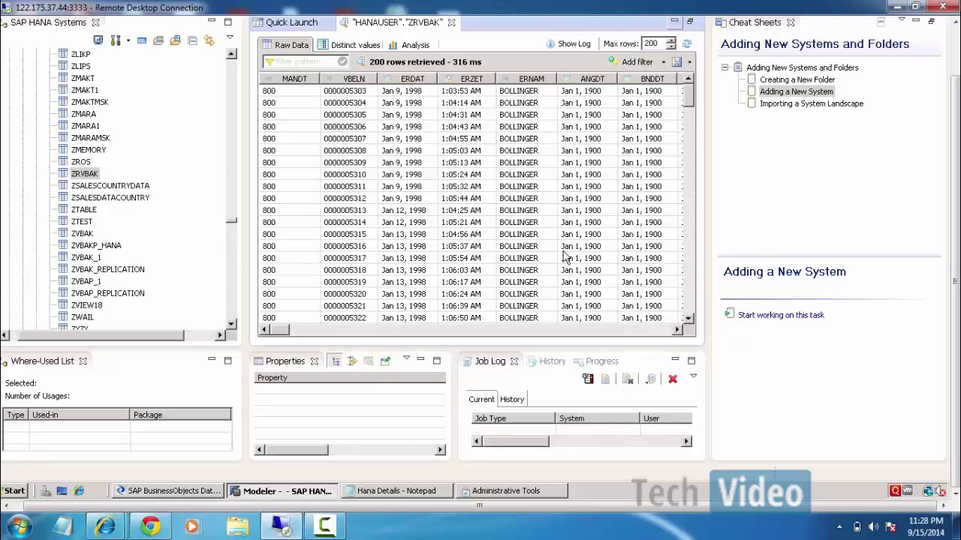
Check the JB_VBAK_load job log's row-count statistics, then return to the ZRVBAK preview.
left_click(135, 492)
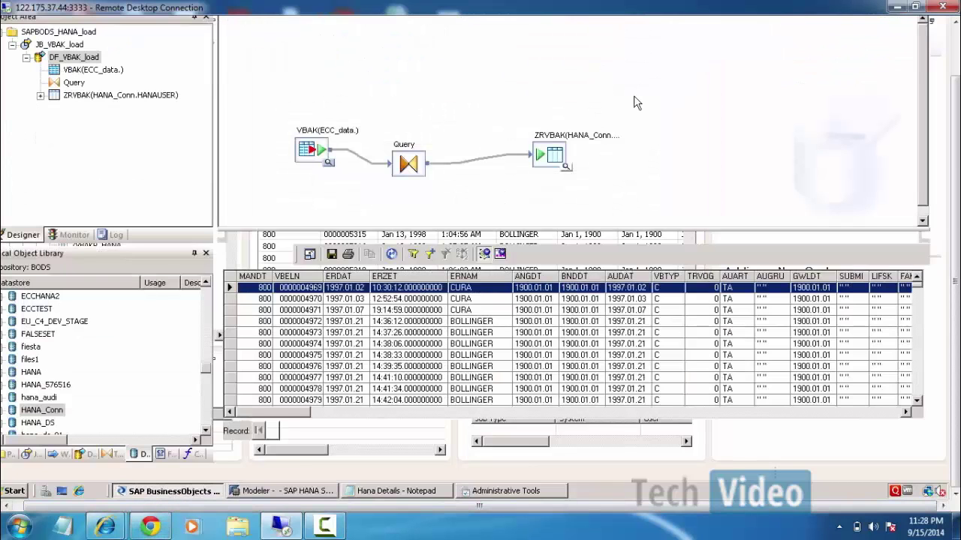
left_click(74, 235)
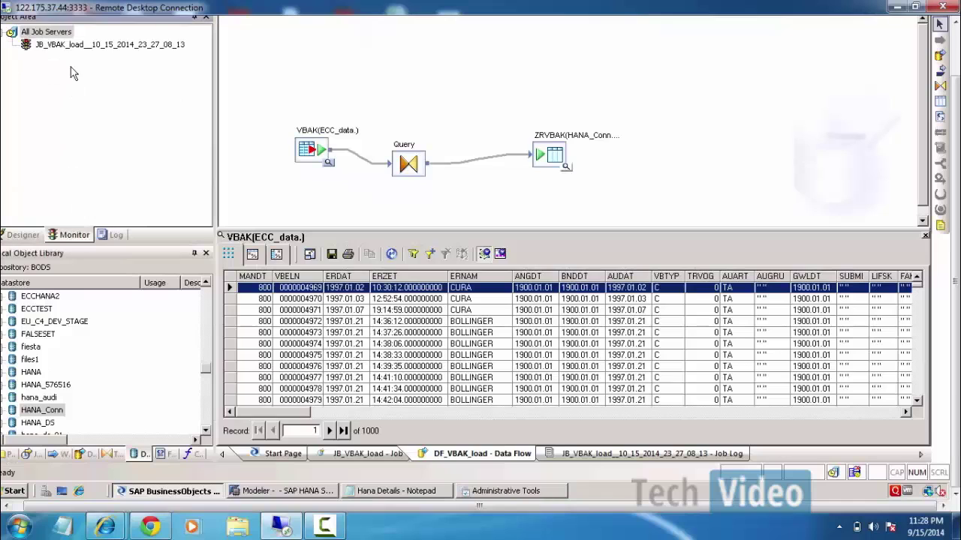
left_click(74, 47)
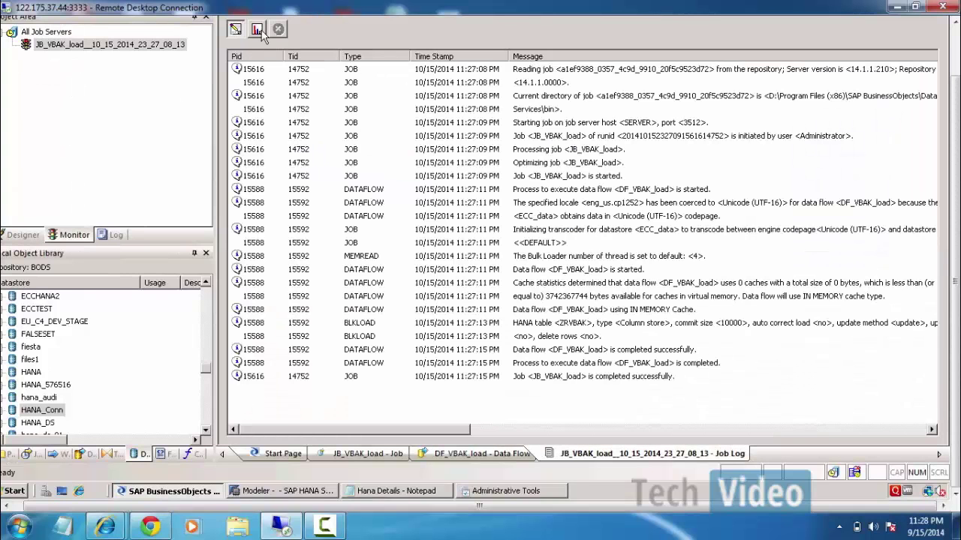
left_click(258, 31)
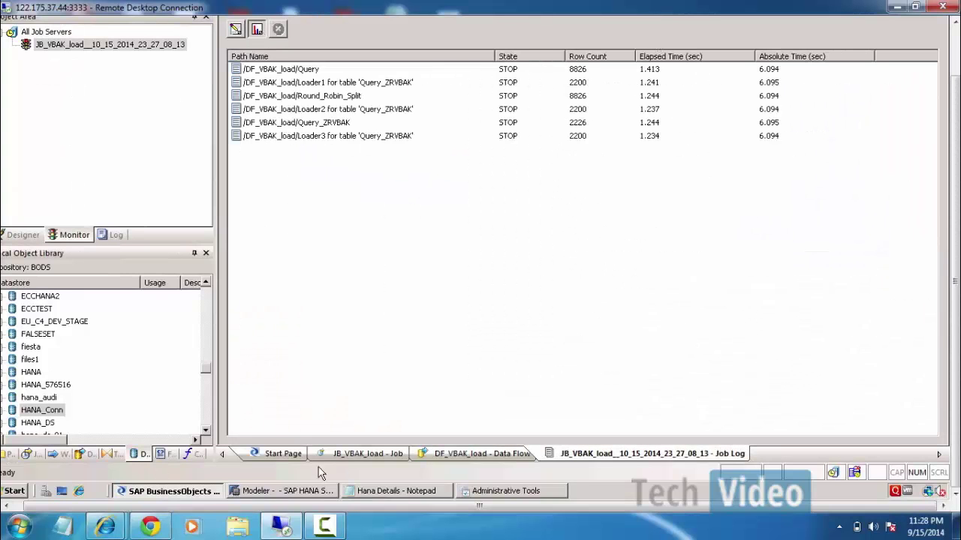
left_click(294, 491)
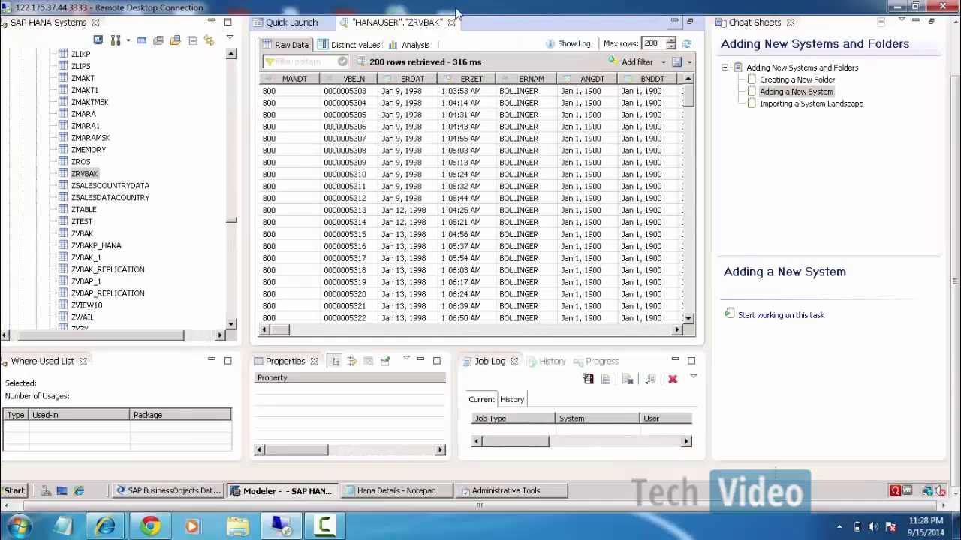
Open an SQL console and run select count(*) from ZRVBAK.
left_click_drag(953, 172, 954, 122)
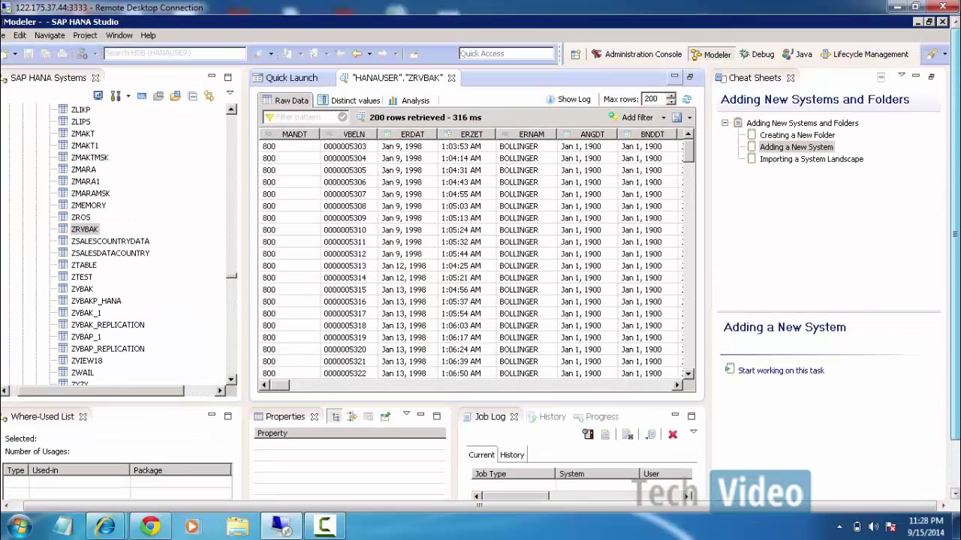
left_click(289, 80)
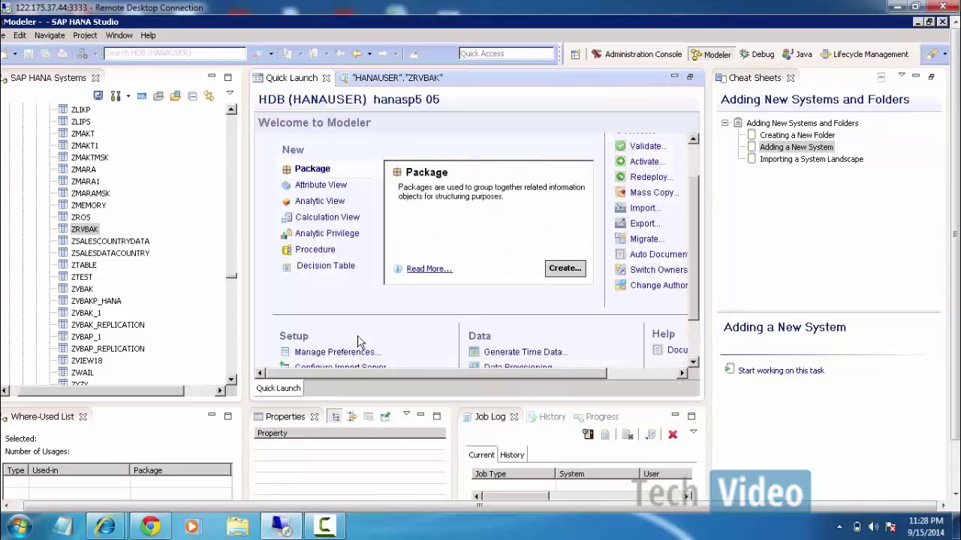
scroll(692, 195, "down", 2)
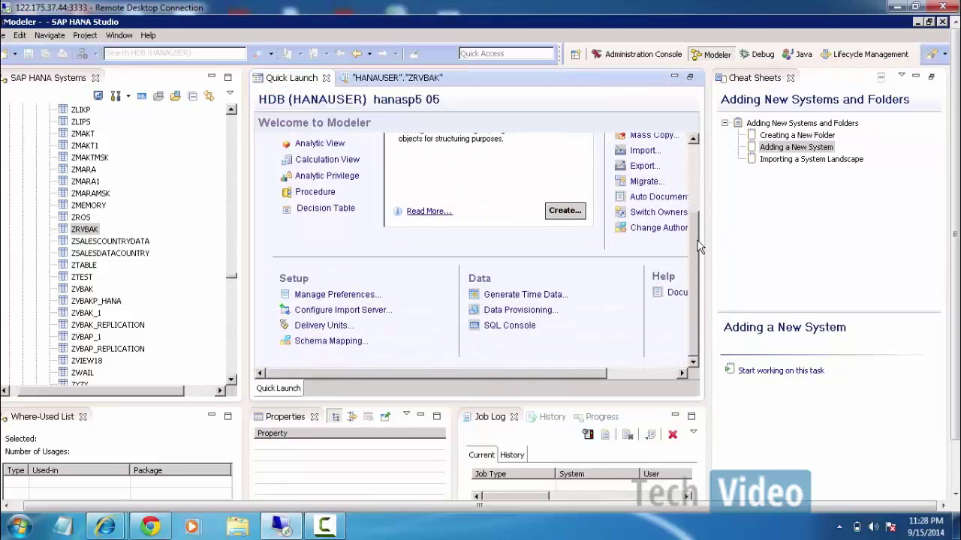
left_click(509, 330)
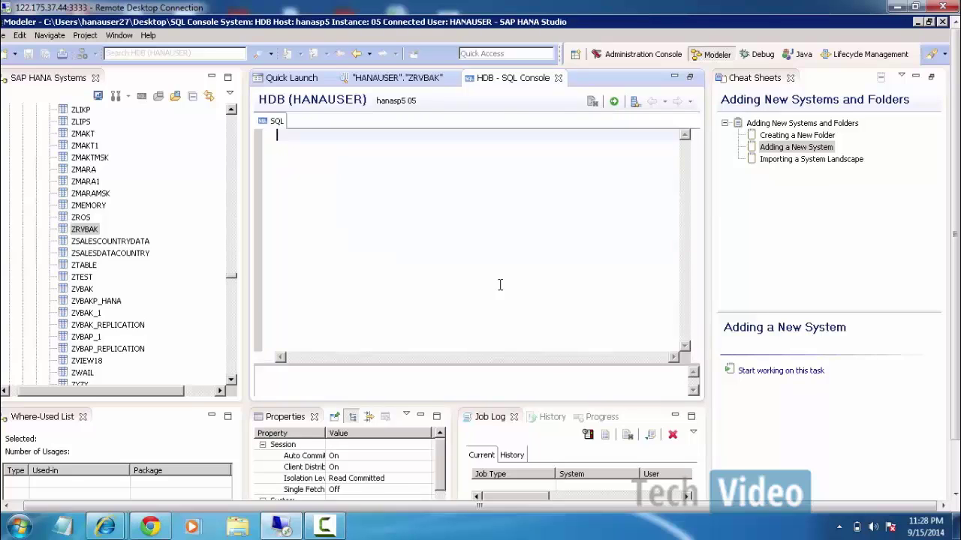
type("select ")
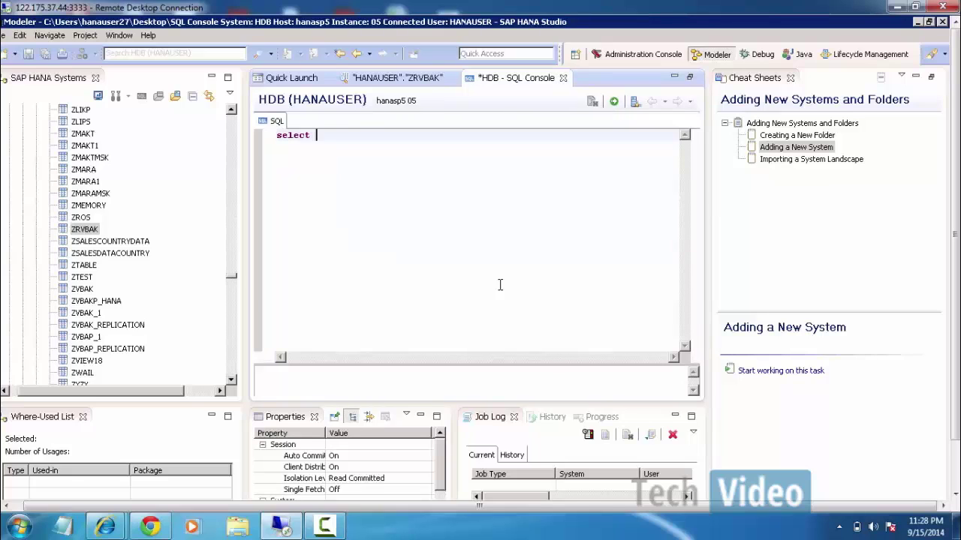
type("c")
key("BackSpace")
type("count")
type("(*) from ")
type("SA")
key("BackSpace")
key("BackSpace")
type("ZRVBAK")
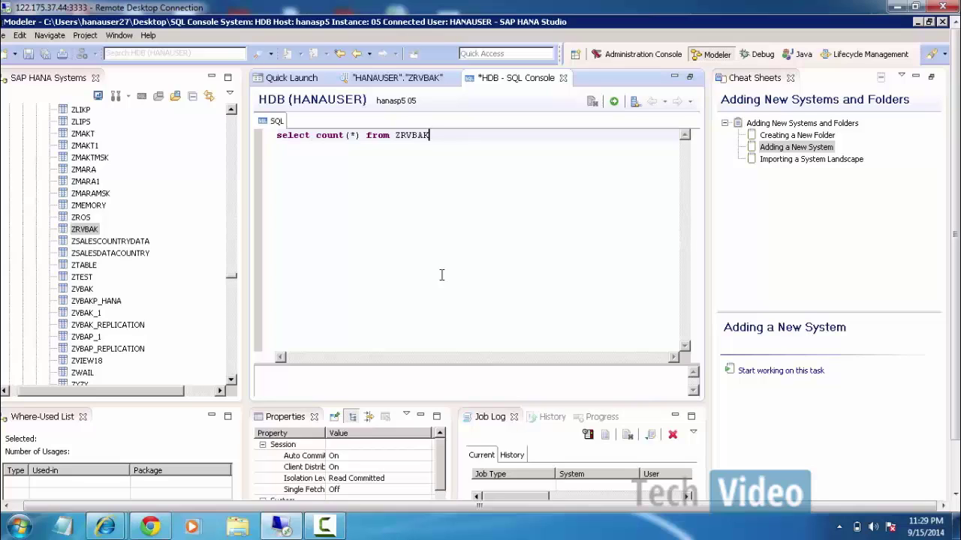
left_click(613, 101)
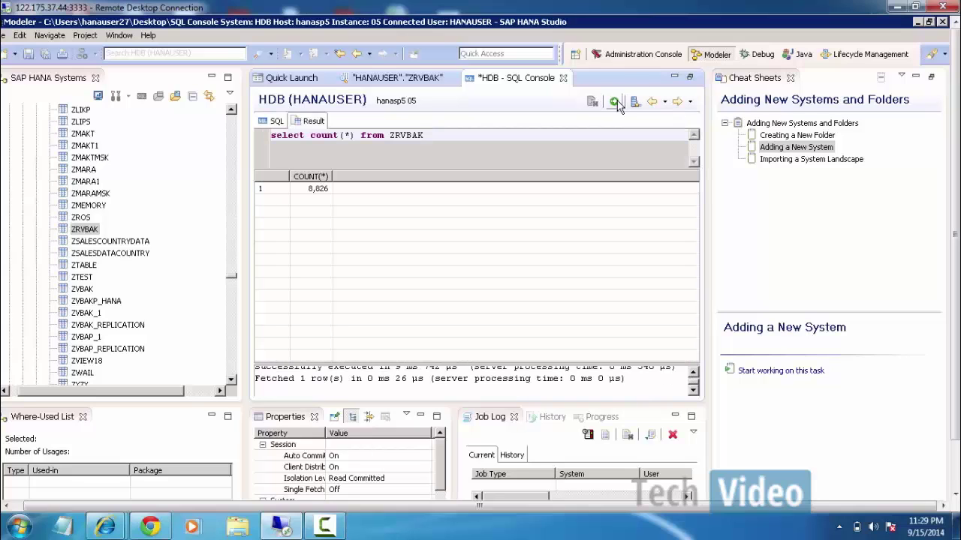
Confirm the result shows 8,826 rows, then switch back to Data Services Designer.
left_click(304, 191)
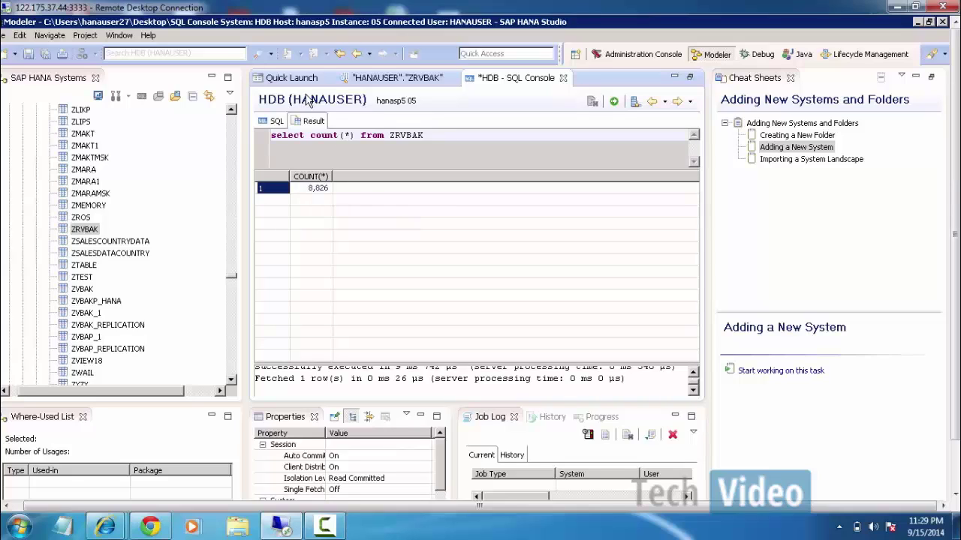
left_click(278, 122)
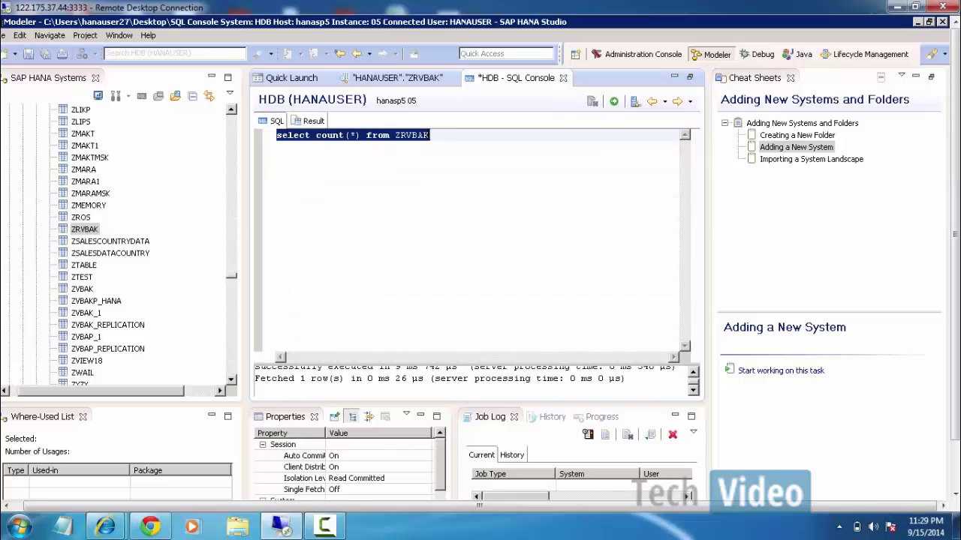
left_click(312, 122)
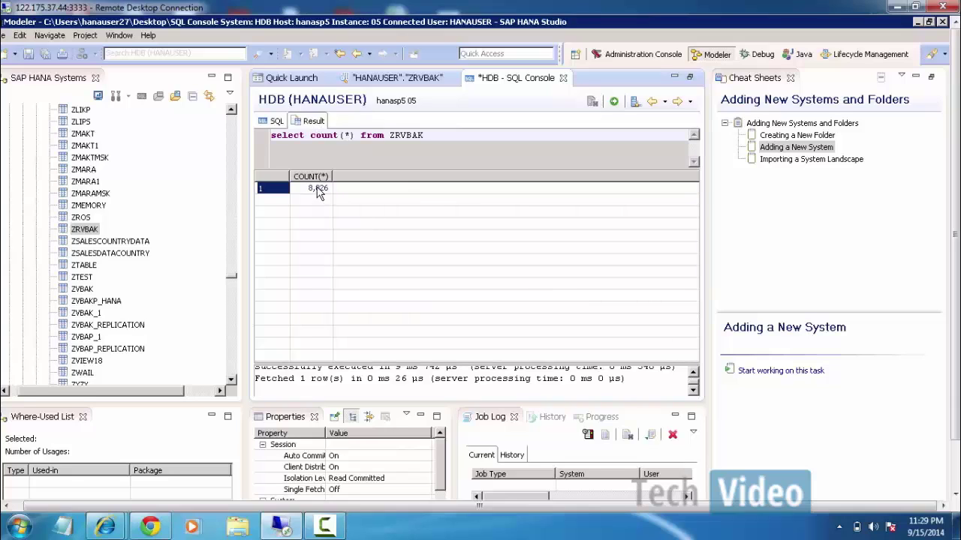
left_click(324, 526)
left_click(892, 481)
left_click_drag(955, 236, 954, 289)
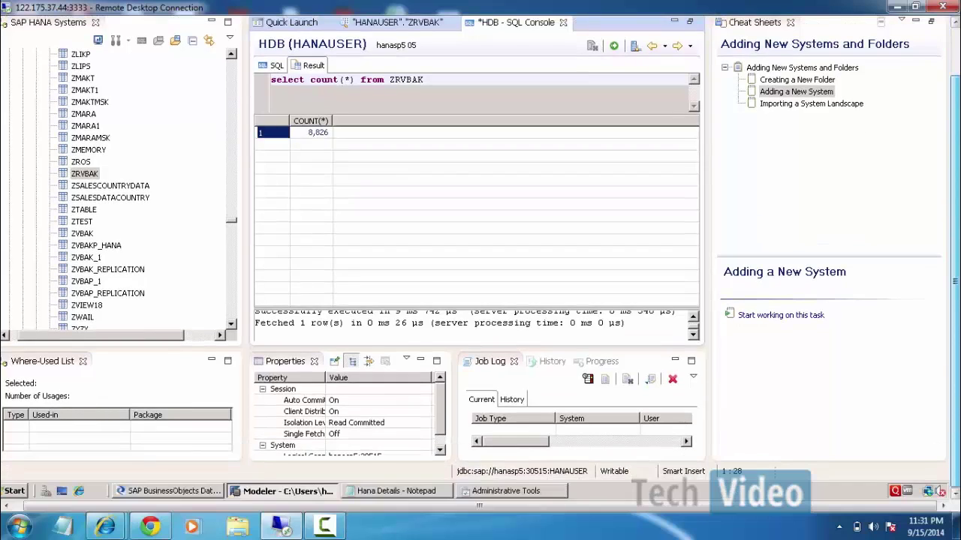
left_click(210, 491)
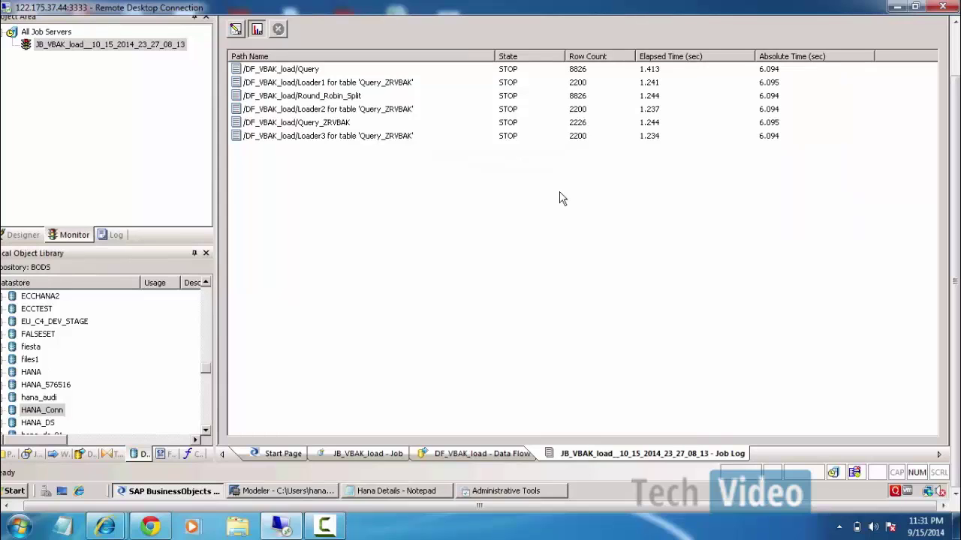
Create a new batch job named JB_VBAP_load in the SAPBODS_HANA_load project.
left_click(26, 236)
left_click(12, 45)
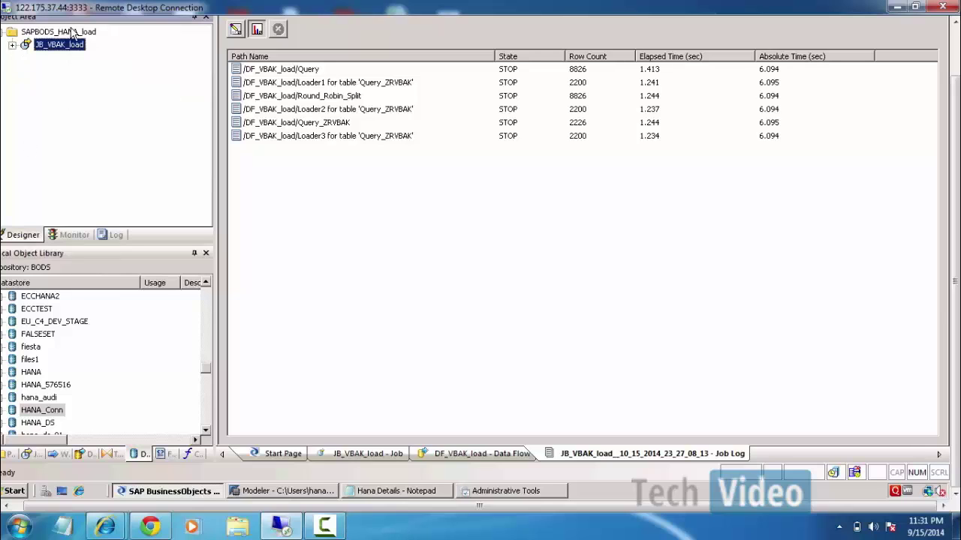
right_click(72, 30)
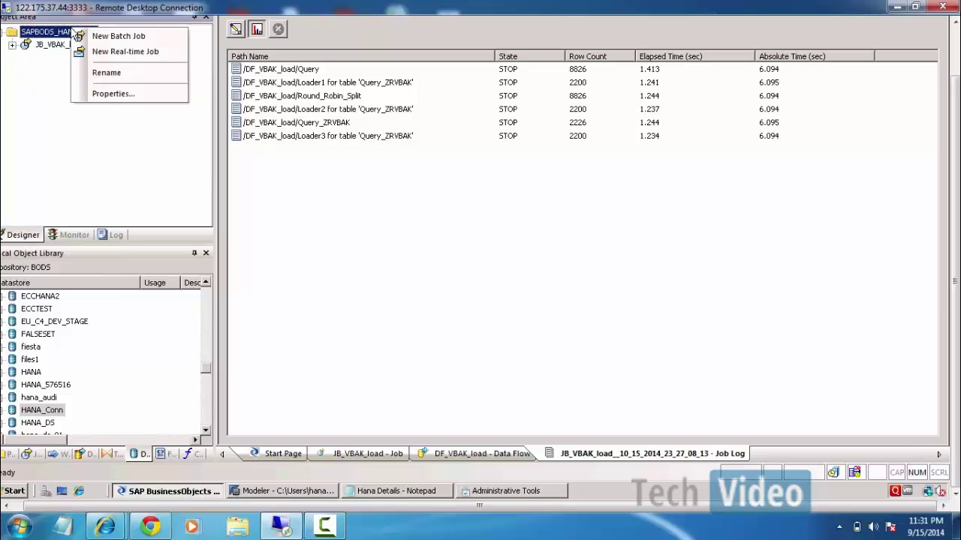
left_click(157, 39)
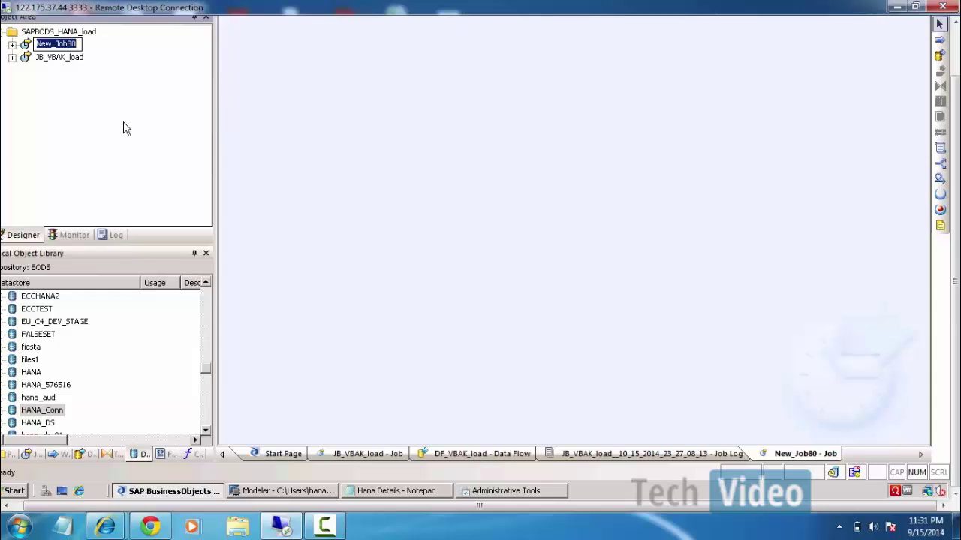
type("JB")
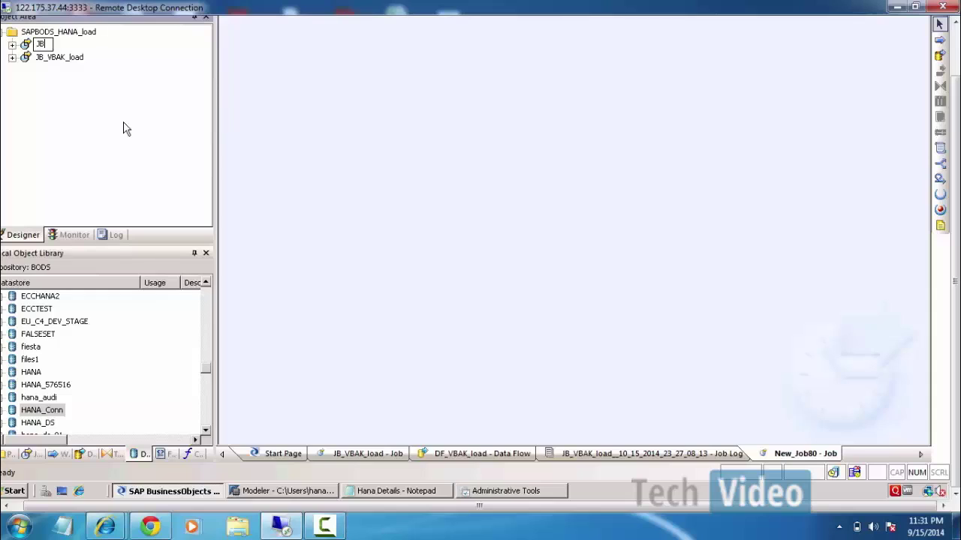
type("_VBAP_load")
key("Return")
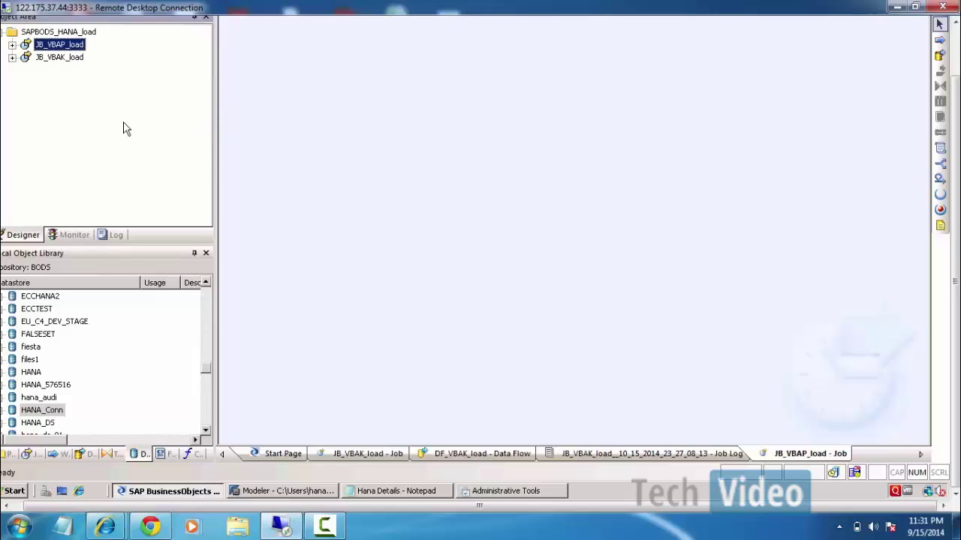
Add a data flow named DF_VBAP_load to the JB_VBAP_load job.
left_click(327, 148)
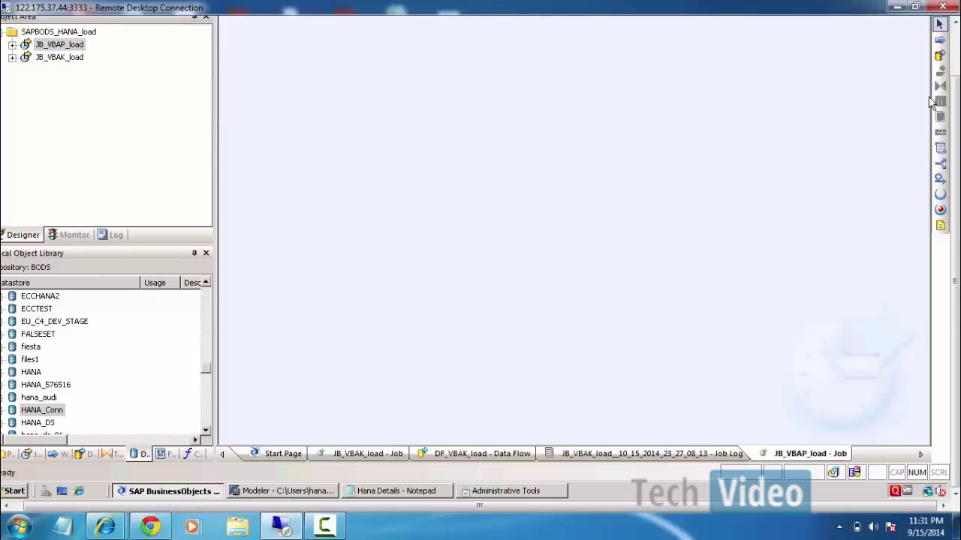
left_click(940, 55)
left_click(423, 85)
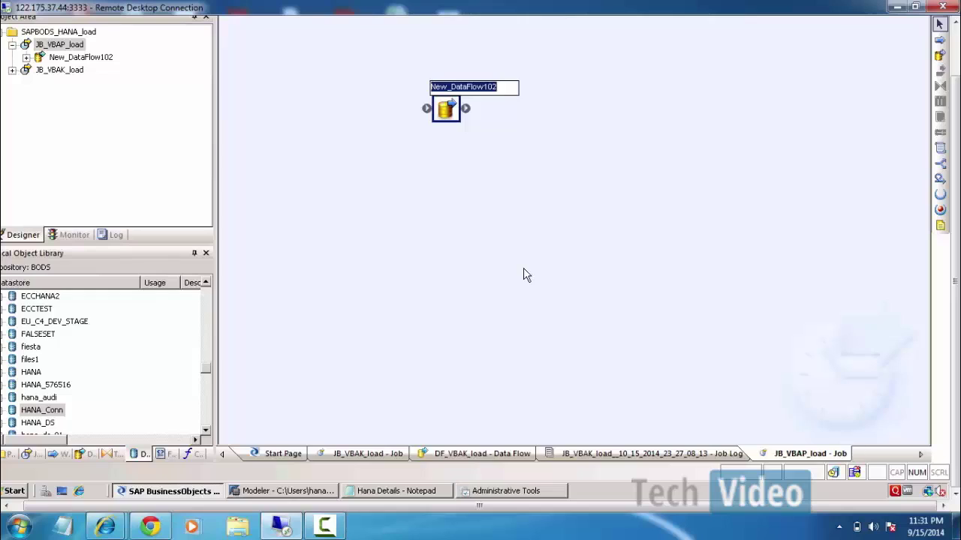
type("DF_")
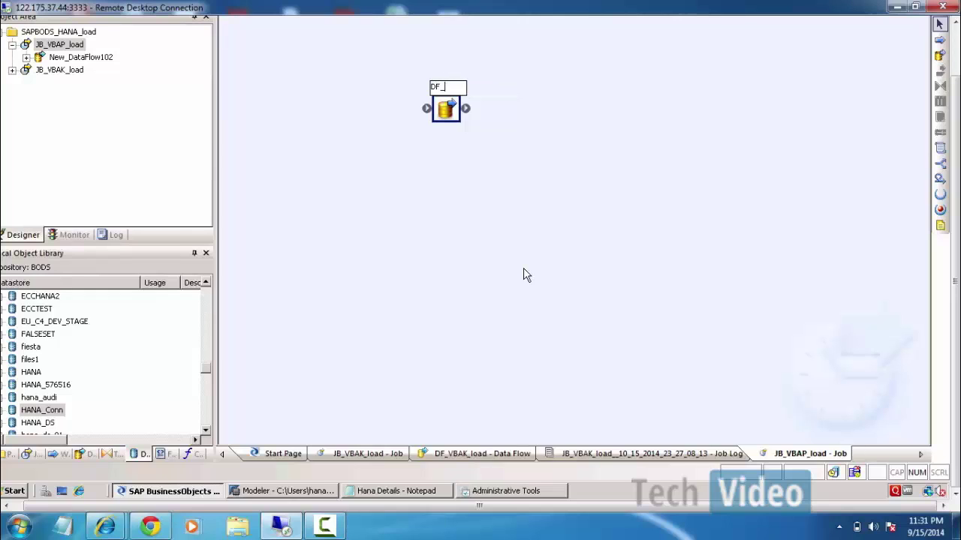
type("VBAP_load")
key("Return")
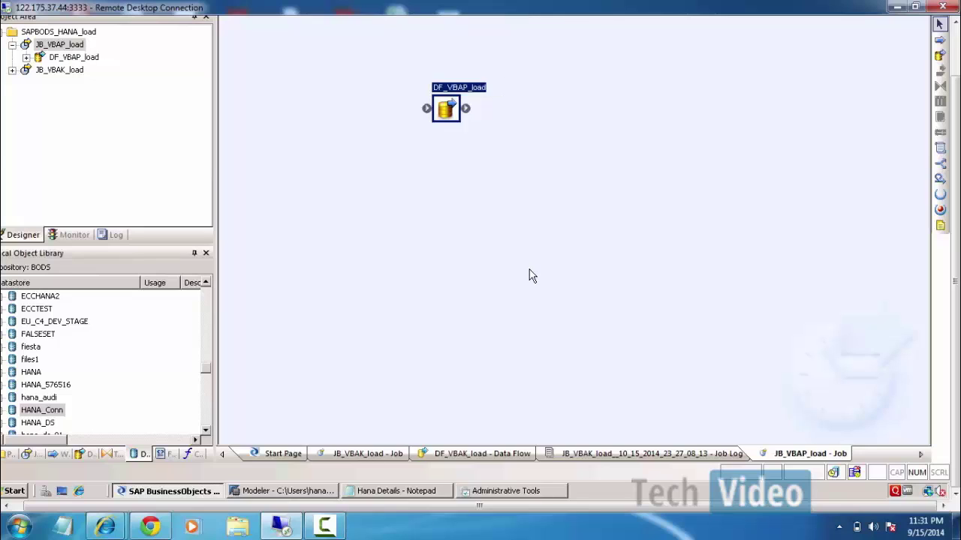
left_click(528, 276)
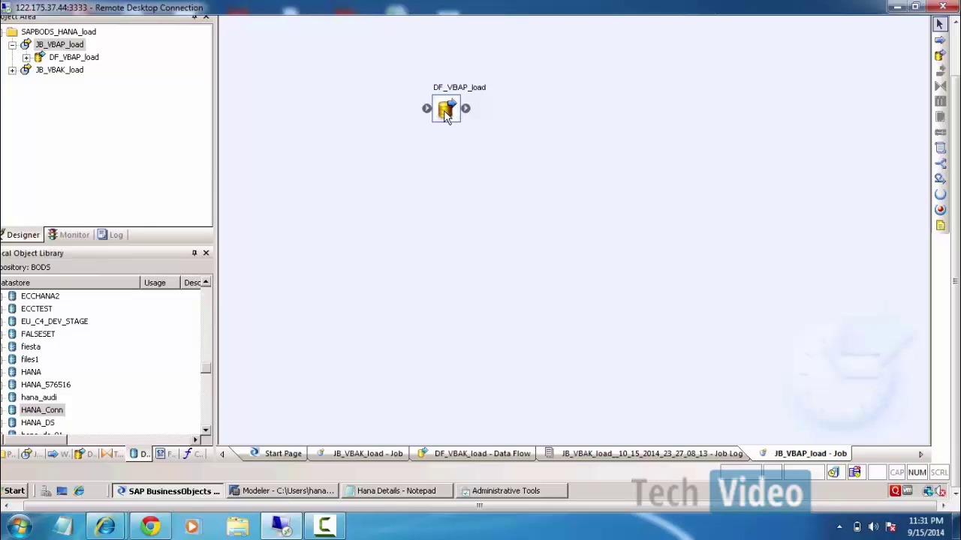
In DF_VBAP_load, add the ECC VBAP table as source and link it to a new Query.
double_click(445, 111)
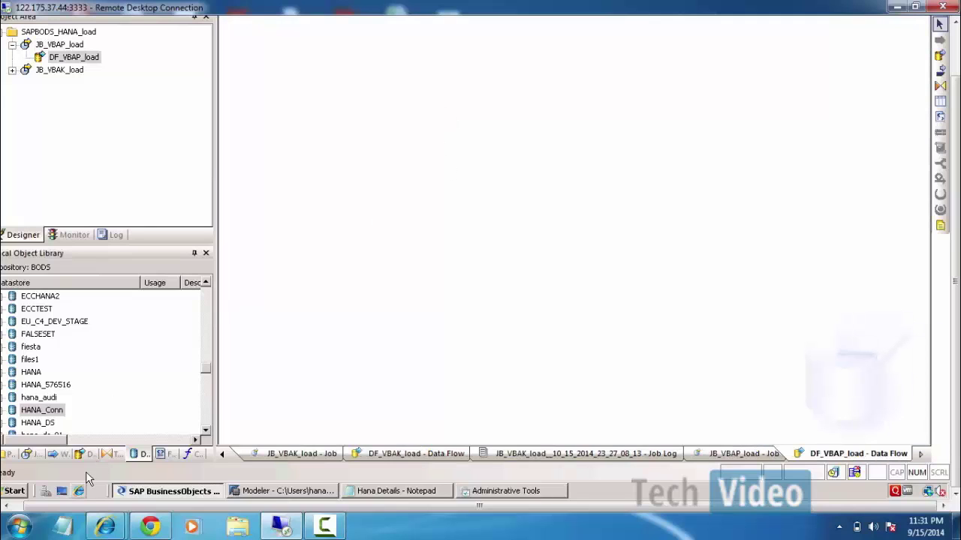
left_click_drag(85, 506, 37, 508)
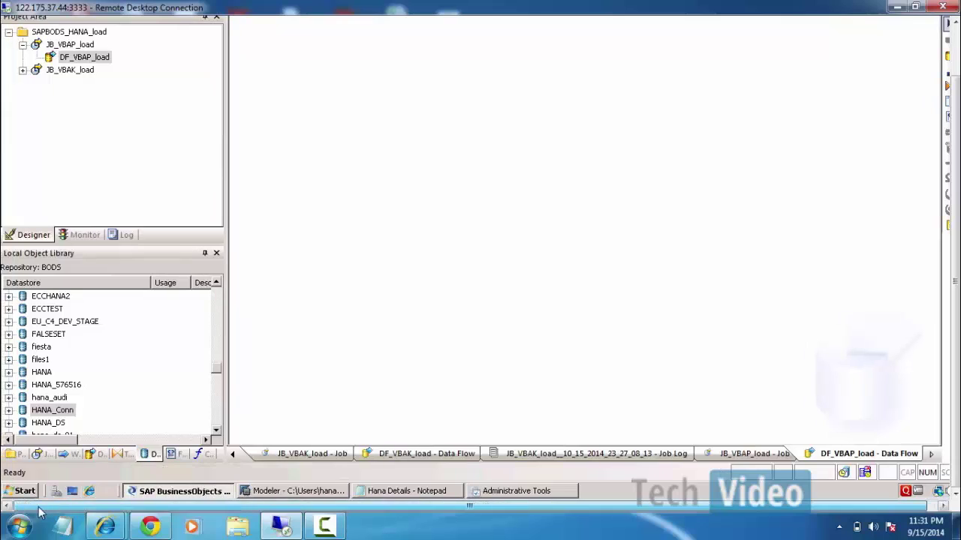
left_click(42, 384)
key("e")
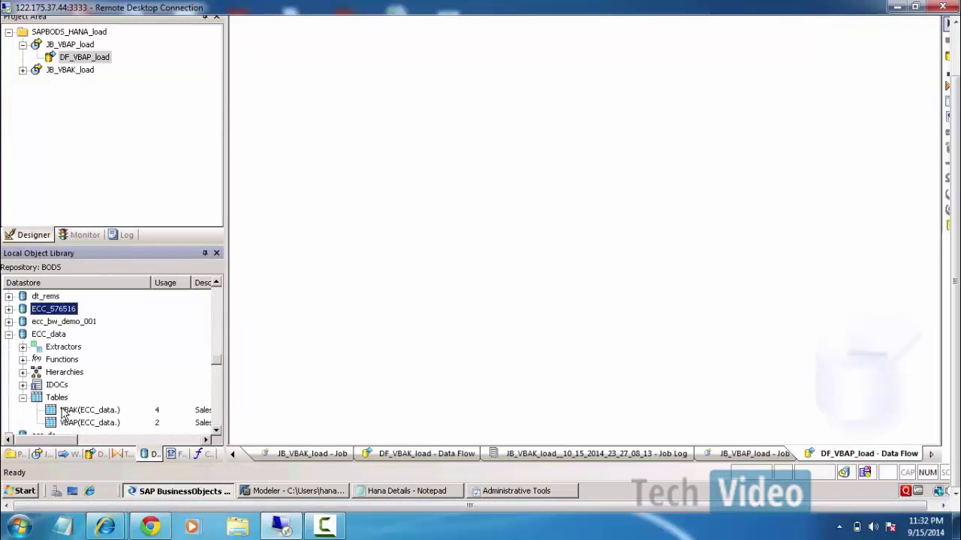
left_click_drag(75, 425, 302, 119)
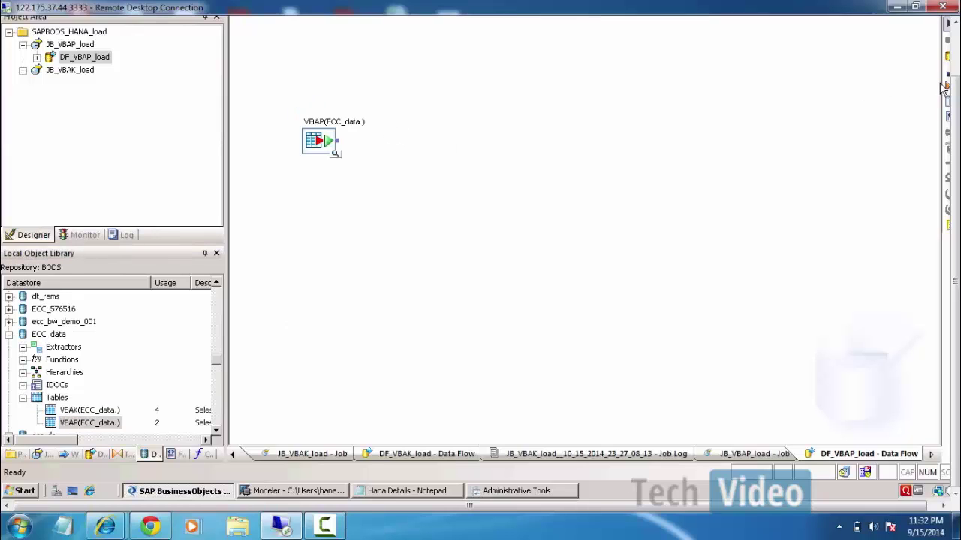
left_click(946, 87)
left_click(394, 141)
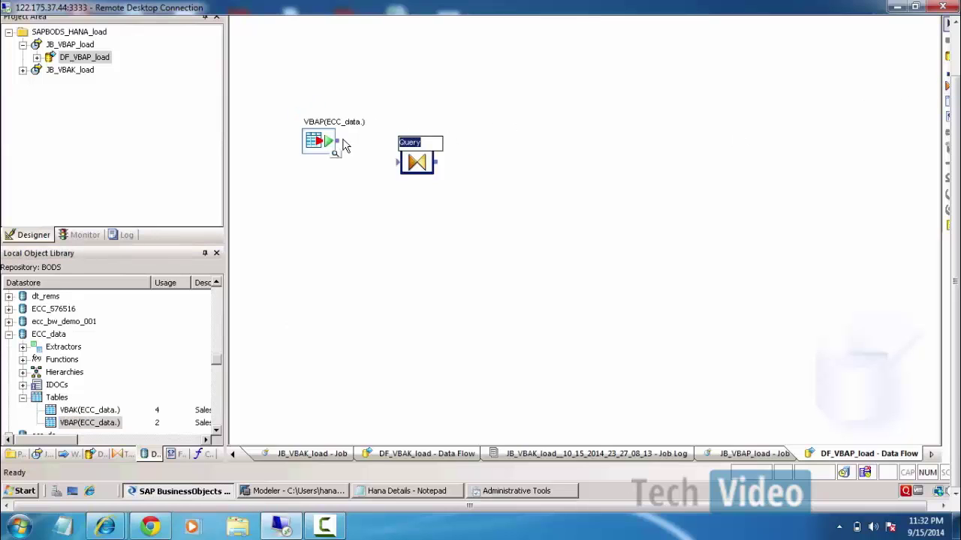
left_click_drag(344, 145, 401, 161)
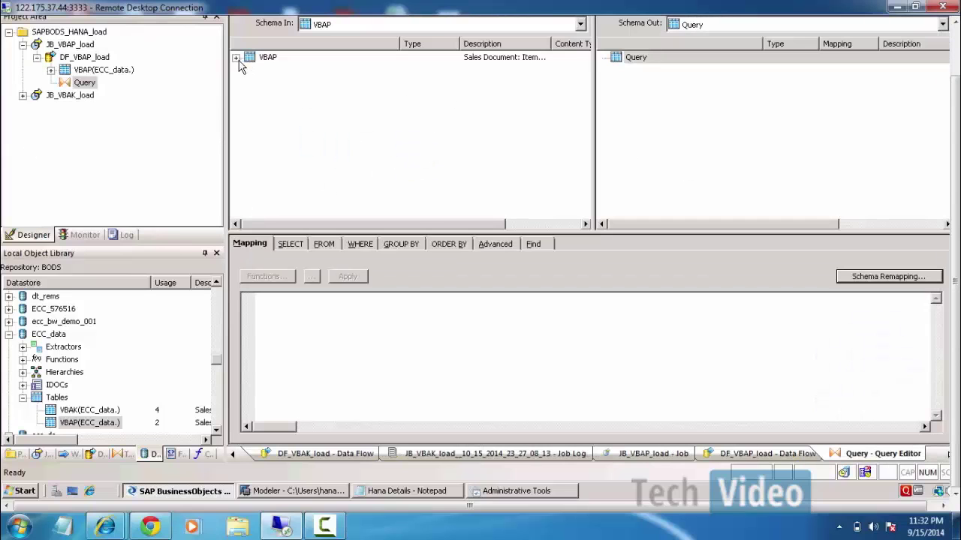
Map all VBAP input columns into the Query output and return to the data flow.
left_click(236, 58)
left_click(273, 71)
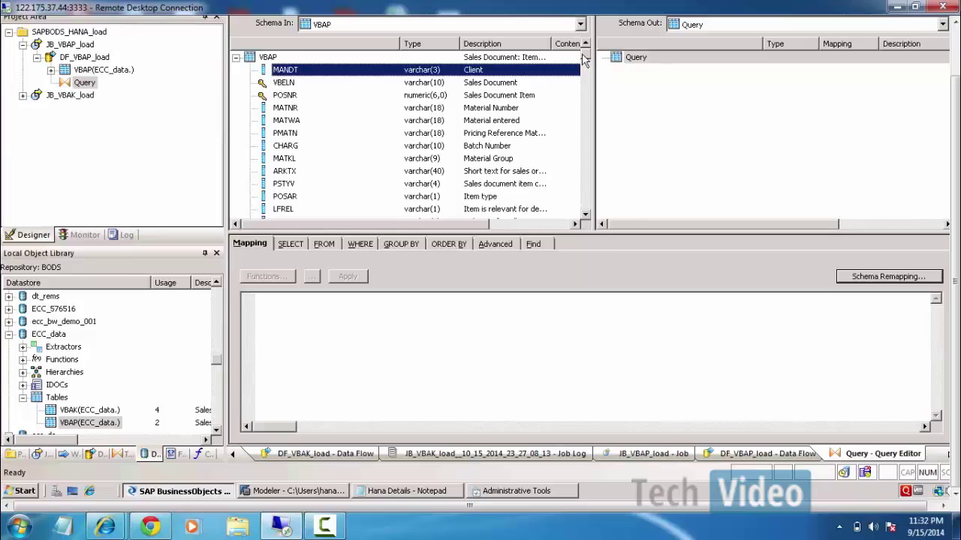
scroll(571, 178, "down", 15)
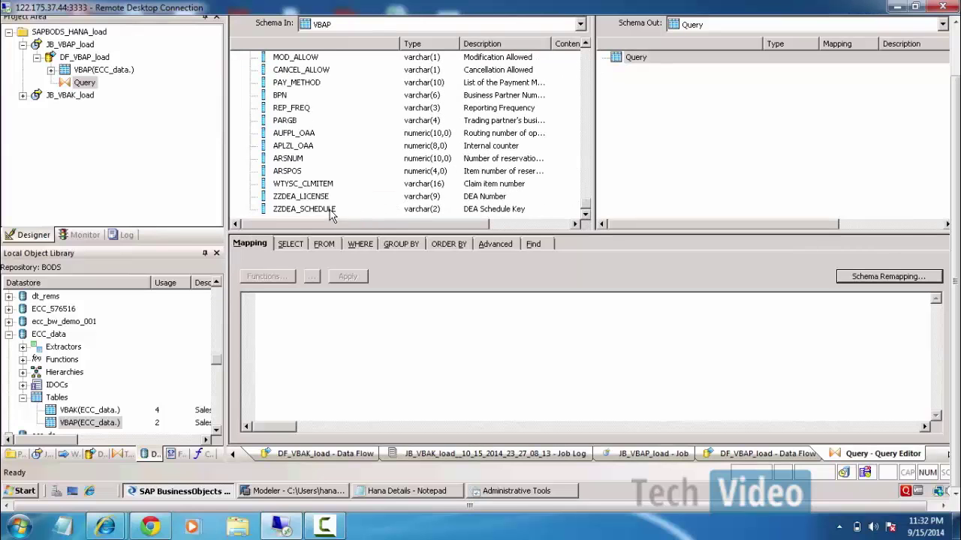
key("ctrl+a")
left_click_drag(293, 65, 738, 121)
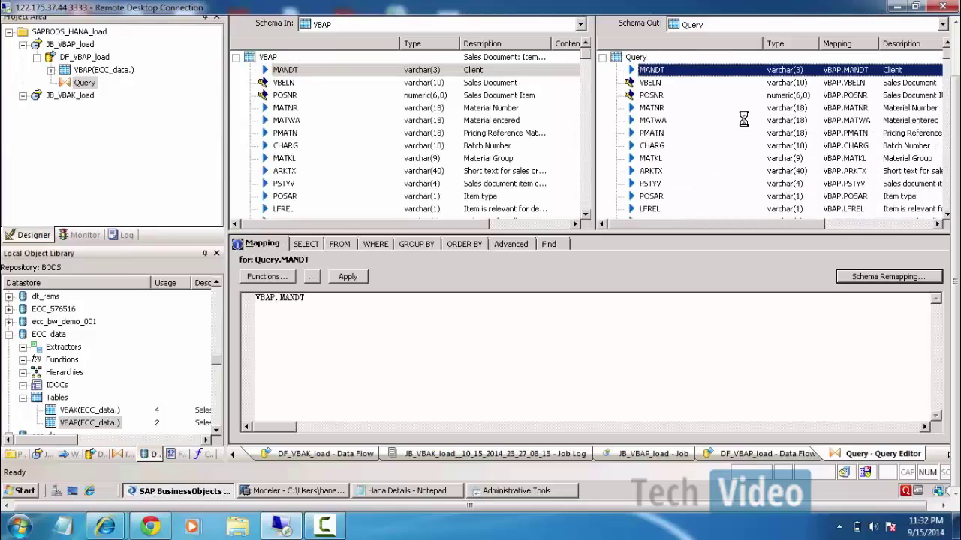
left_click_drag(956, 136, 957, 75)
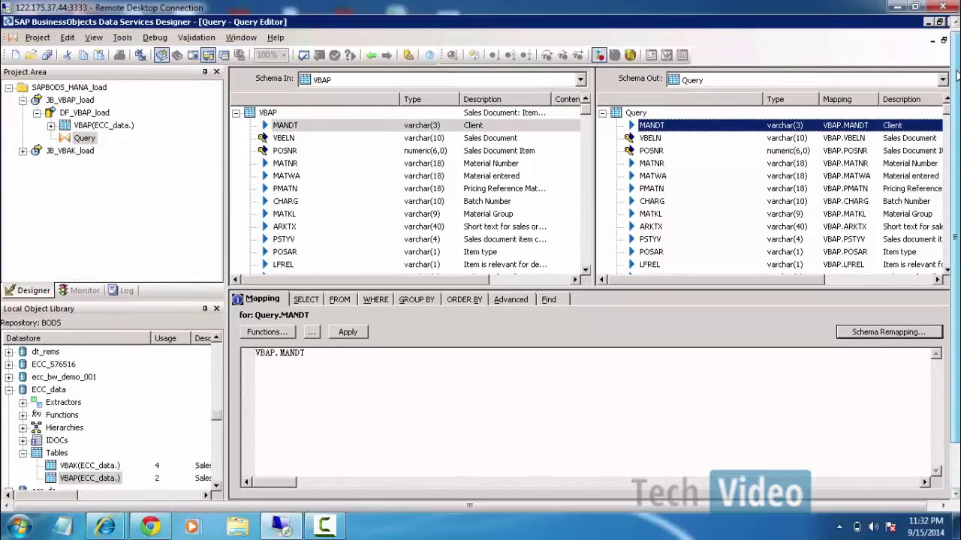
left_click(371, 55)
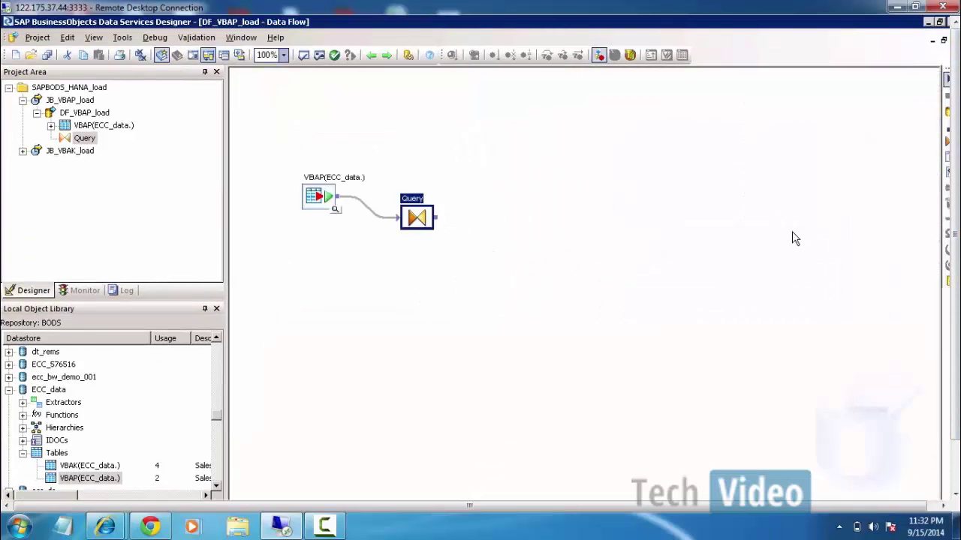
Create template table ZRVBAP in datastore HANA_Conn and link the Query output to it.
left_click(548, 255)
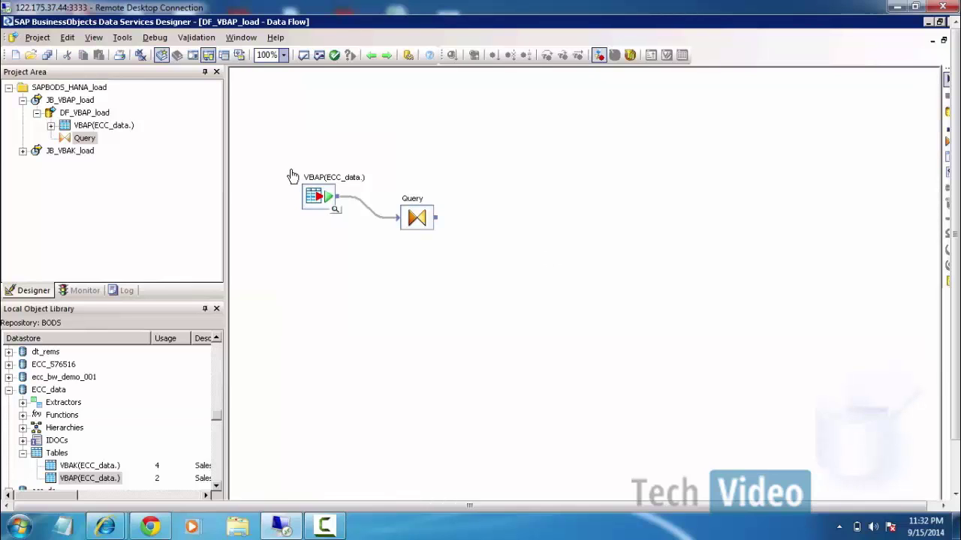
left_click_drag(290, 169, 350, 224)
left_click(947, 158)
left_click(505, 178)
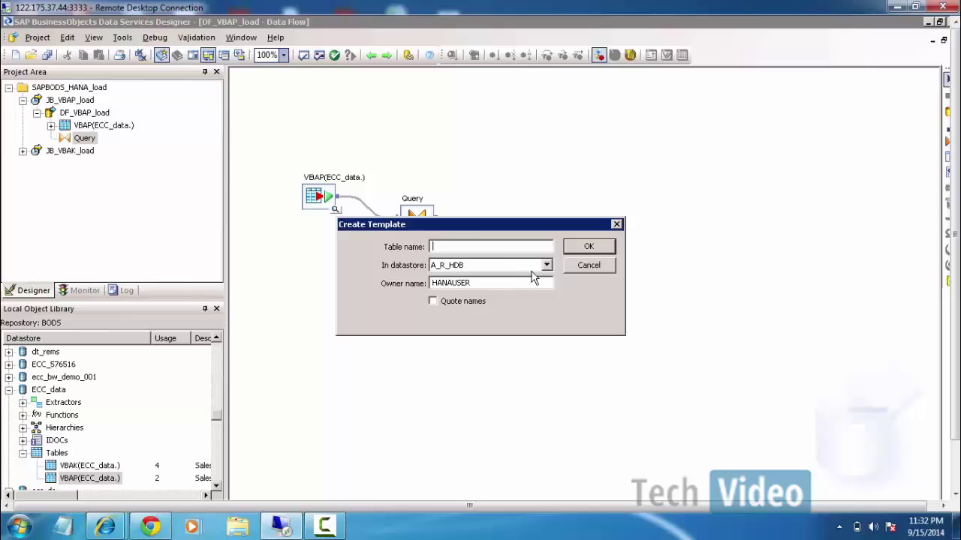
left_click(461, 264)
left_click(451, 318)
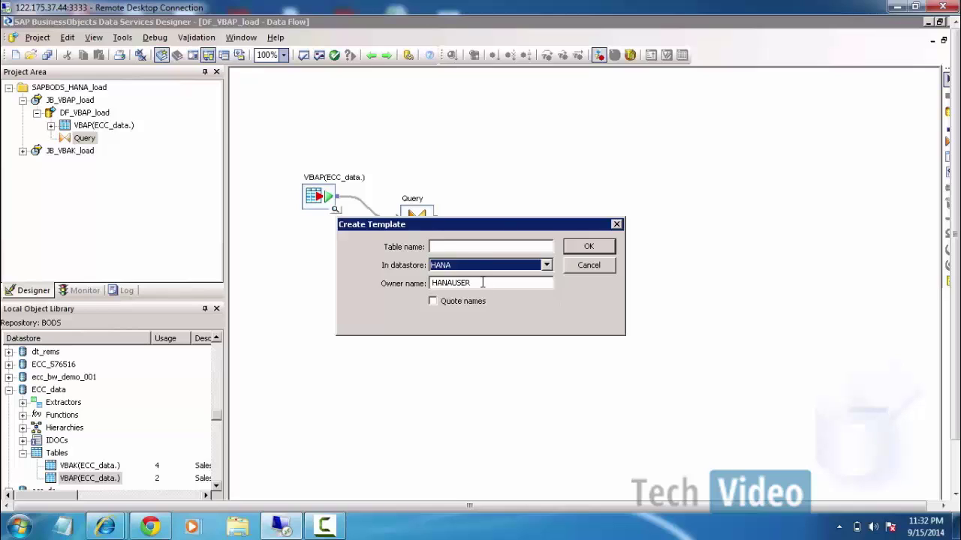
key("h")
key("h")
key("h")
left_click(494, 246)
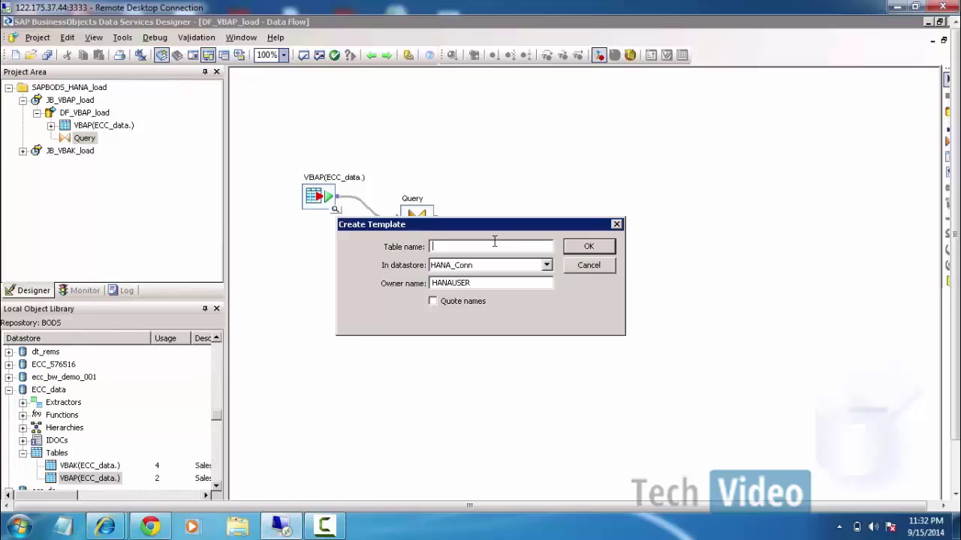
type("ZR")
type("VBAP")
left_click(587, 248)
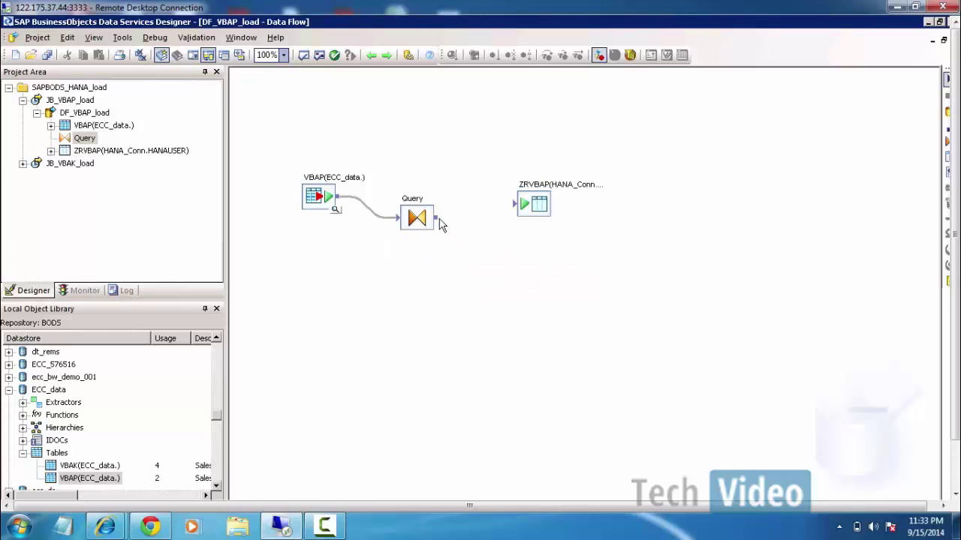
left_click_drag(437, 218, 516, 204)
Save changes and execute JB_VBAP_load on job server BODS_SERVER, watching the Job Log complete.
right_click(73, 103)
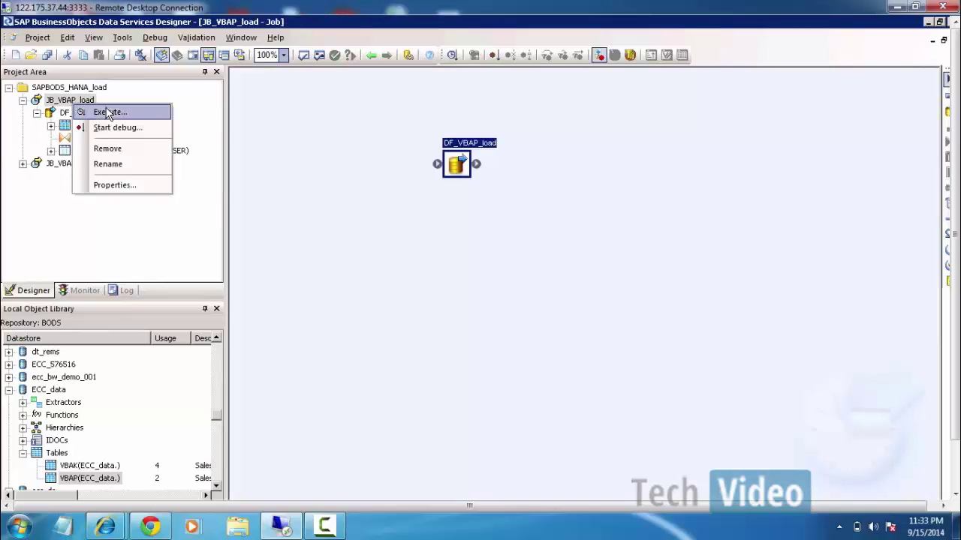
left_click(109, 112)
left_click(392, 357)
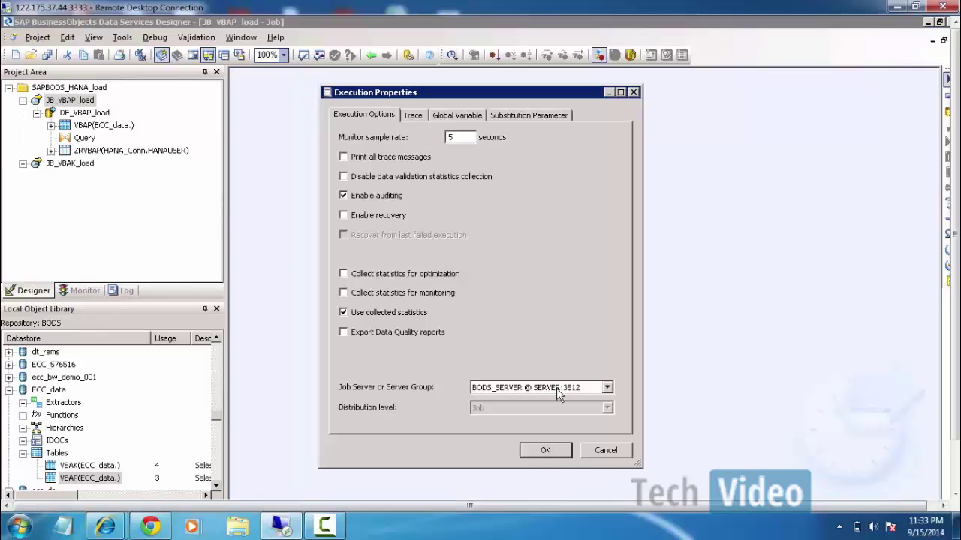
left_click(556, 388)
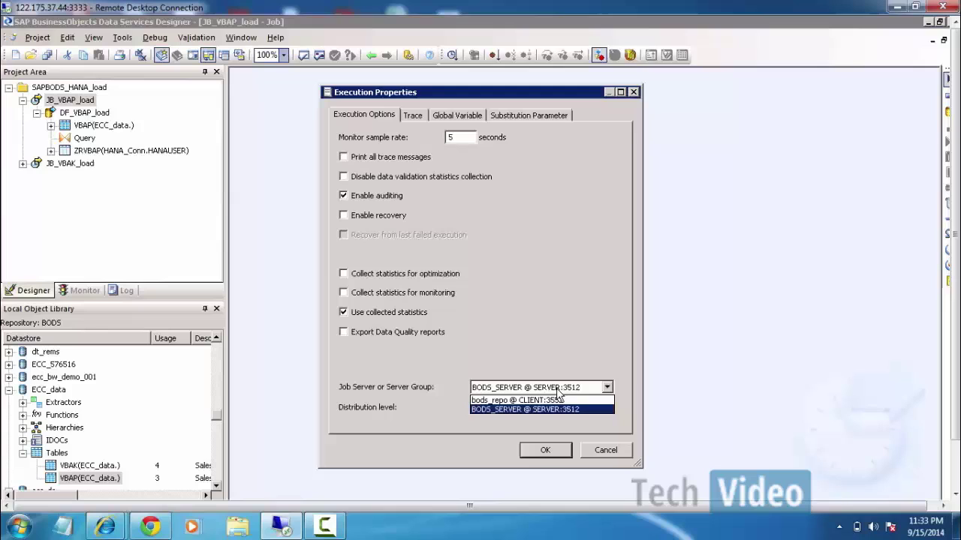
left_click(553, 449)
left_click(552, 449)
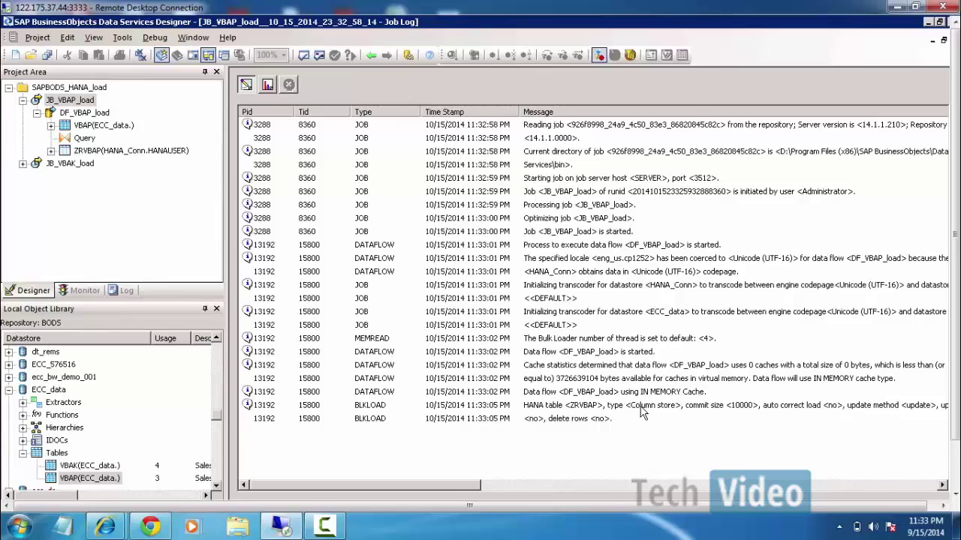
mouse_move(458, 482)
left_mouse_down()
mouse_move(533, 487)
mouse_move(451, 487)
left_mouse_up()
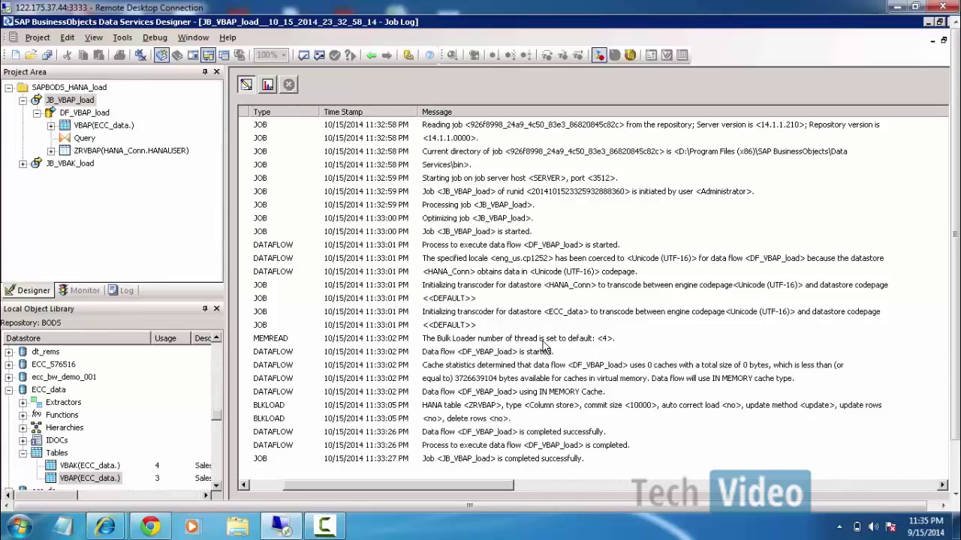
left_click(90, 112)
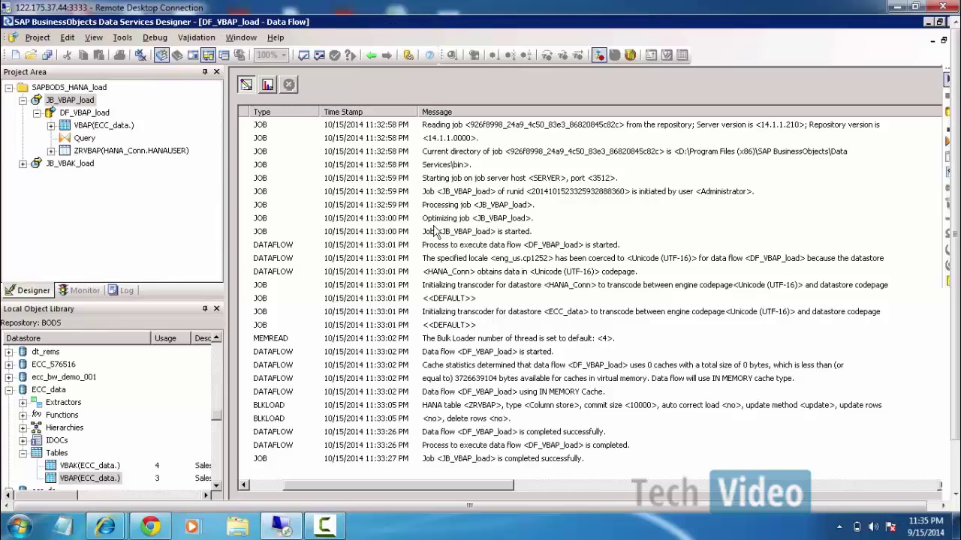
left_click(537, 212)
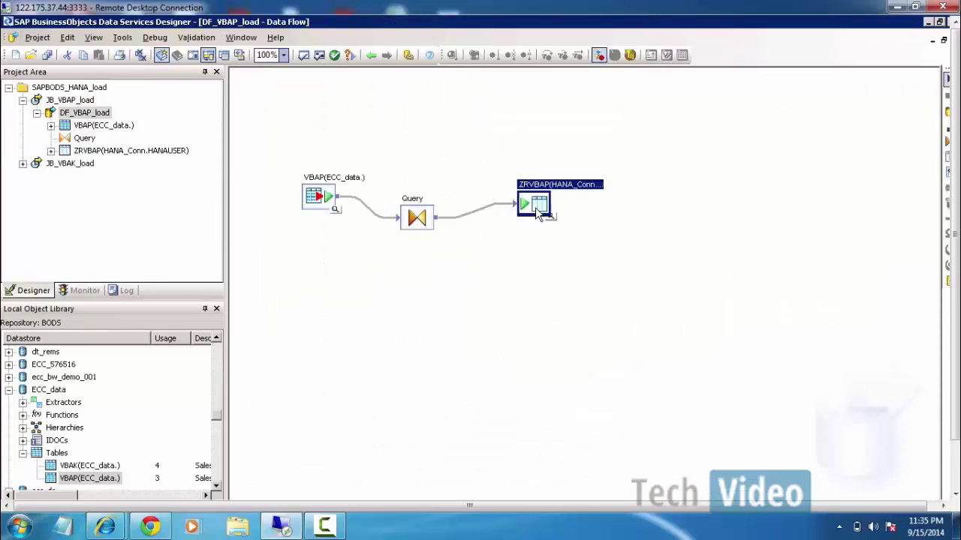
double_click(538, 213)
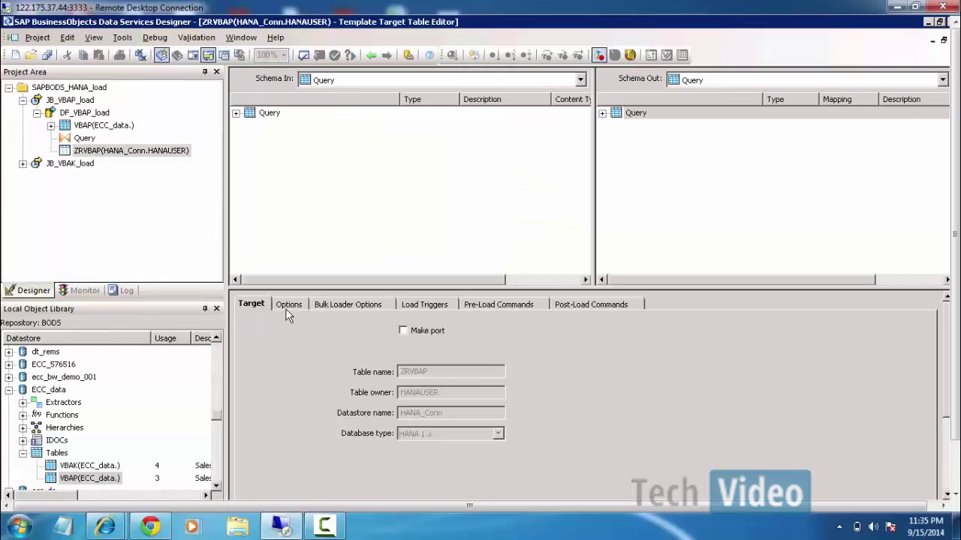
left_click(287, 308)
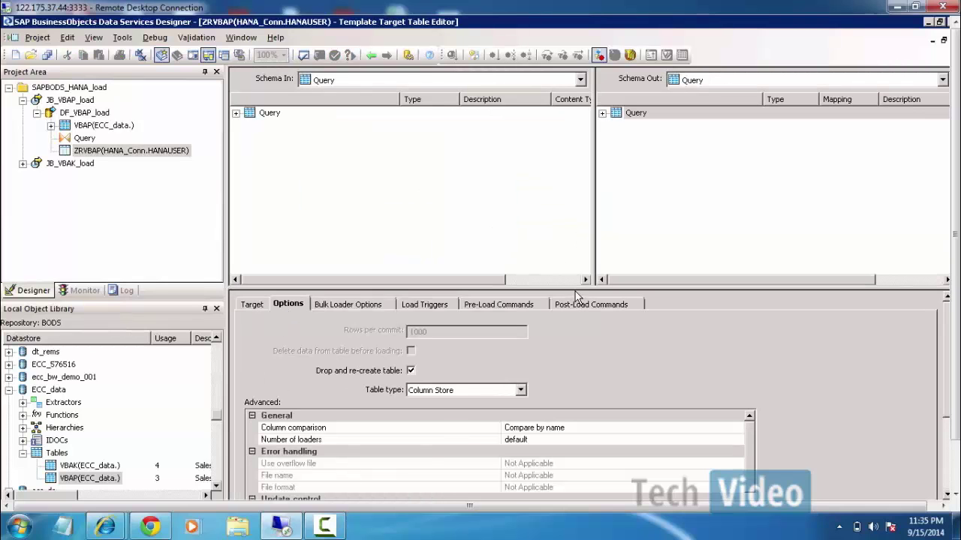
left_click_drag(576, 289, 576, 190)
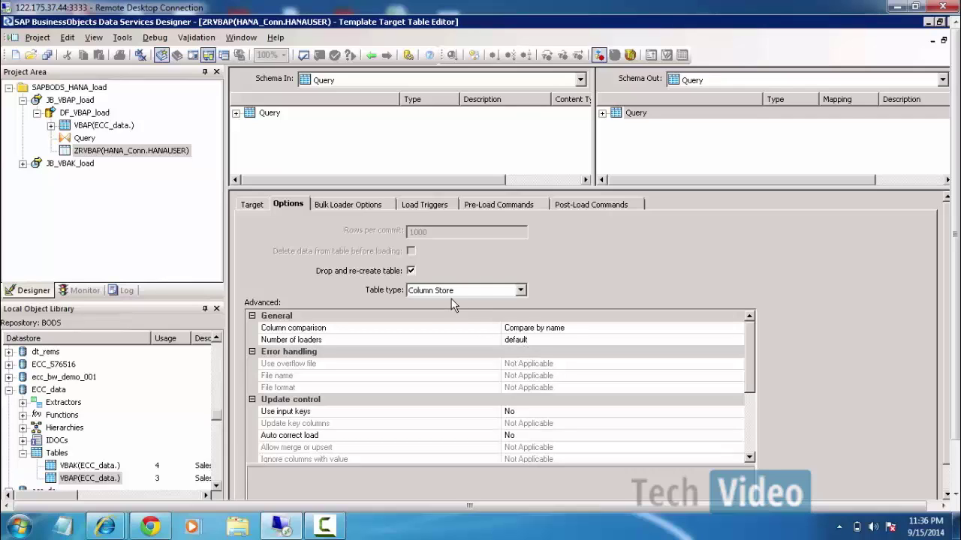
left_click(492, 291)
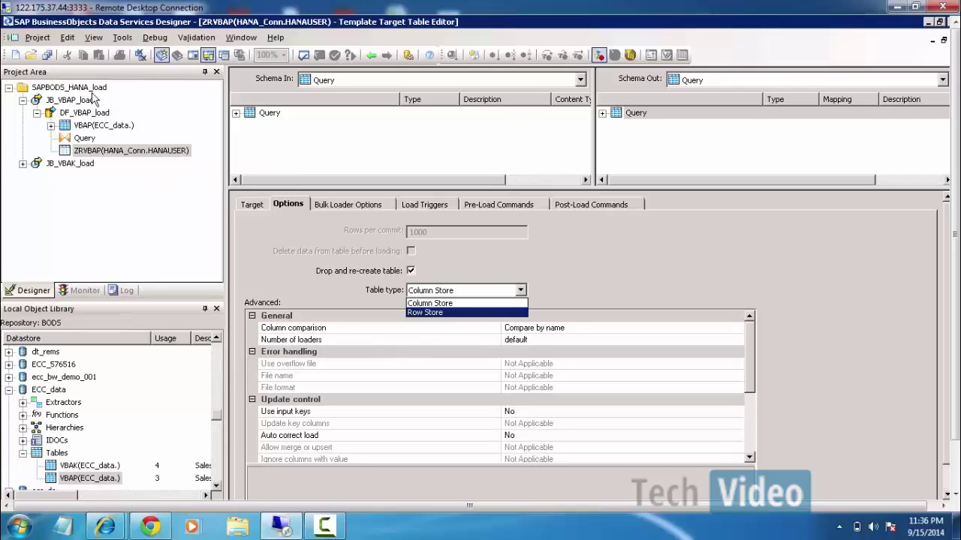
left_click(89, 197)
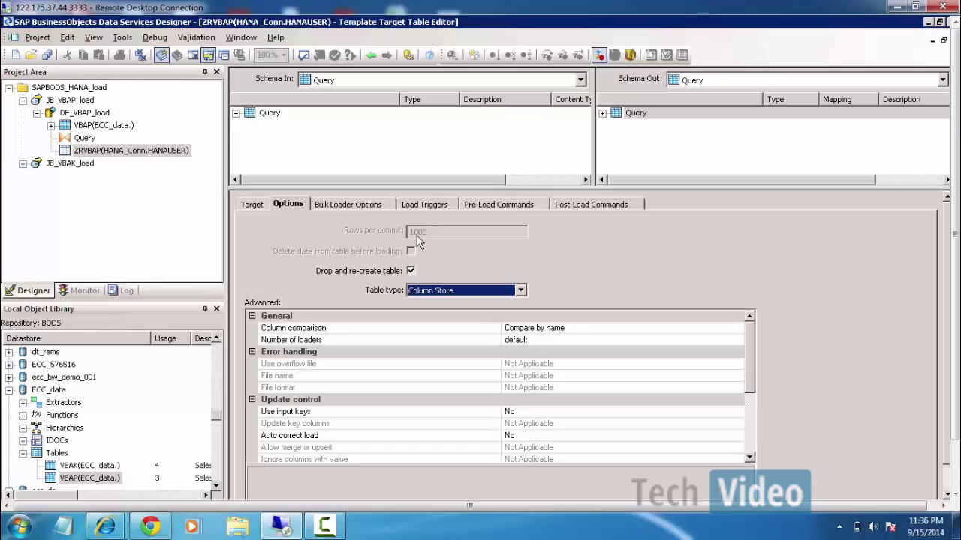
left_click(74, 293)
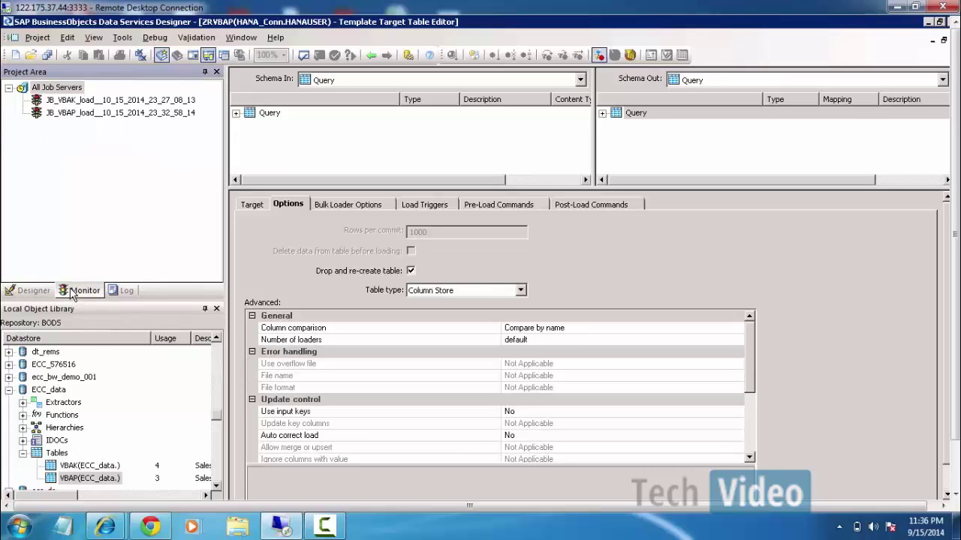
left_click(96, 114)
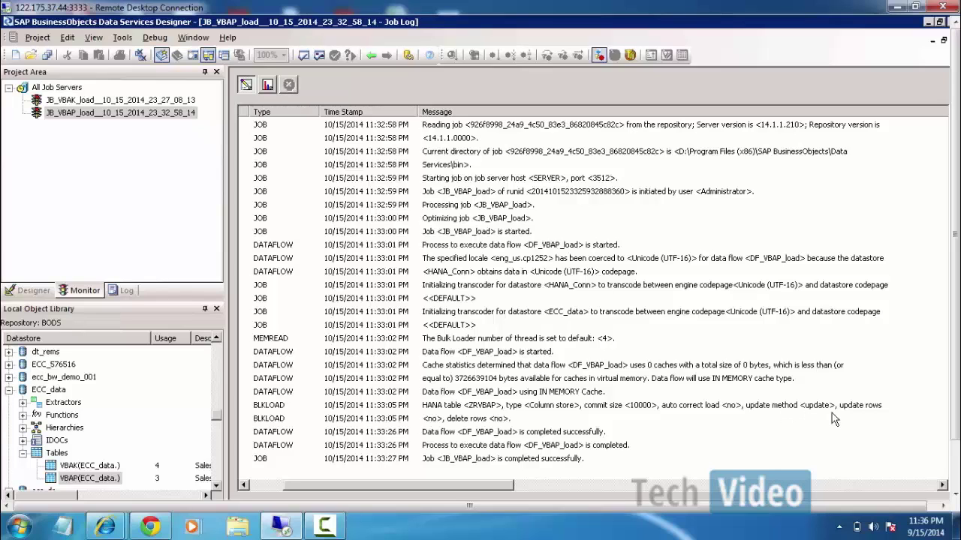
left_click(46, 289)
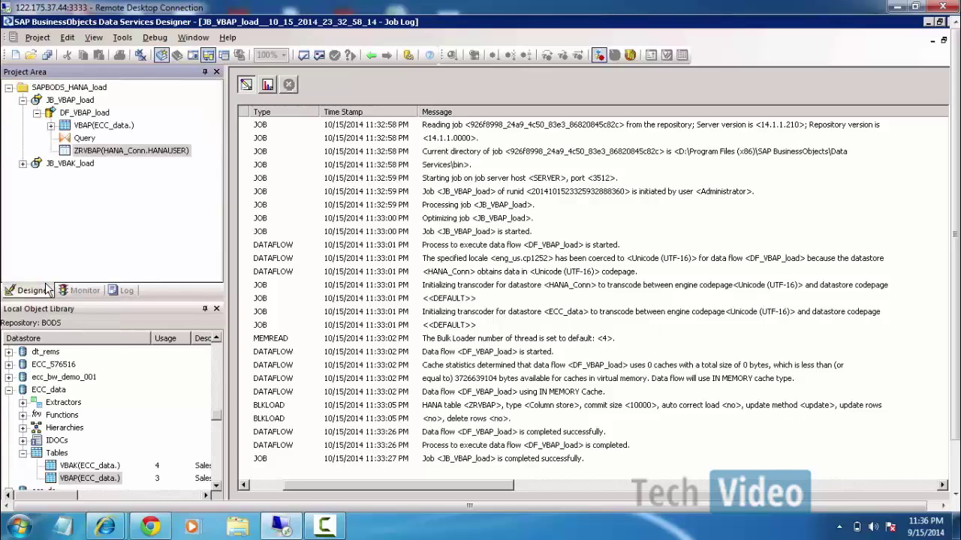
double_click(105, 150)
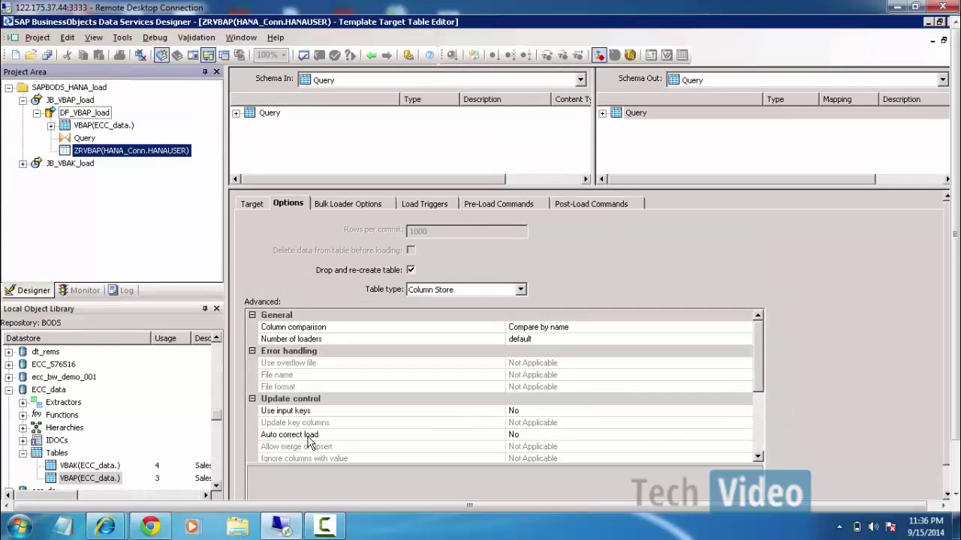
left_click_drag(757, 354, 775, 444)
left_click_drag(769, 385, 766, 371)
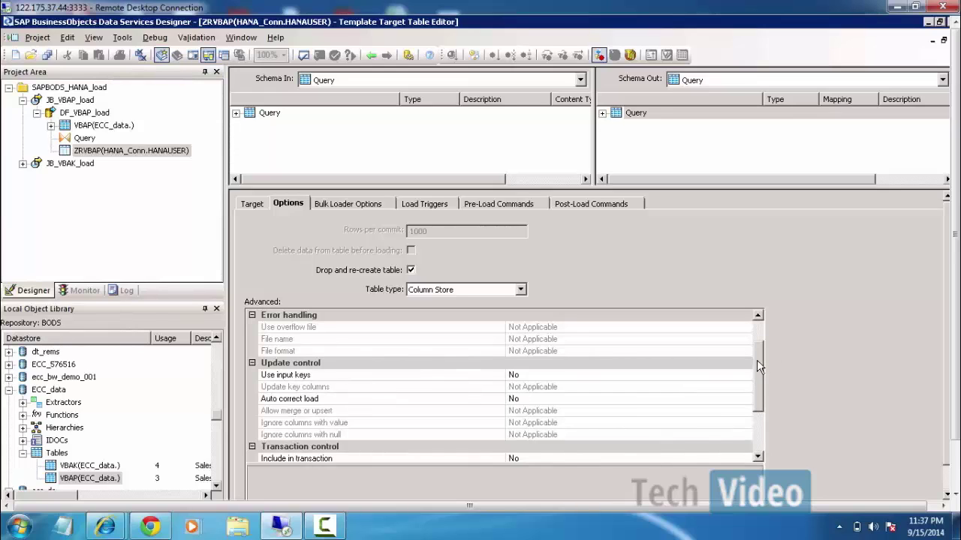
scroll(525, 397, "down", 2)
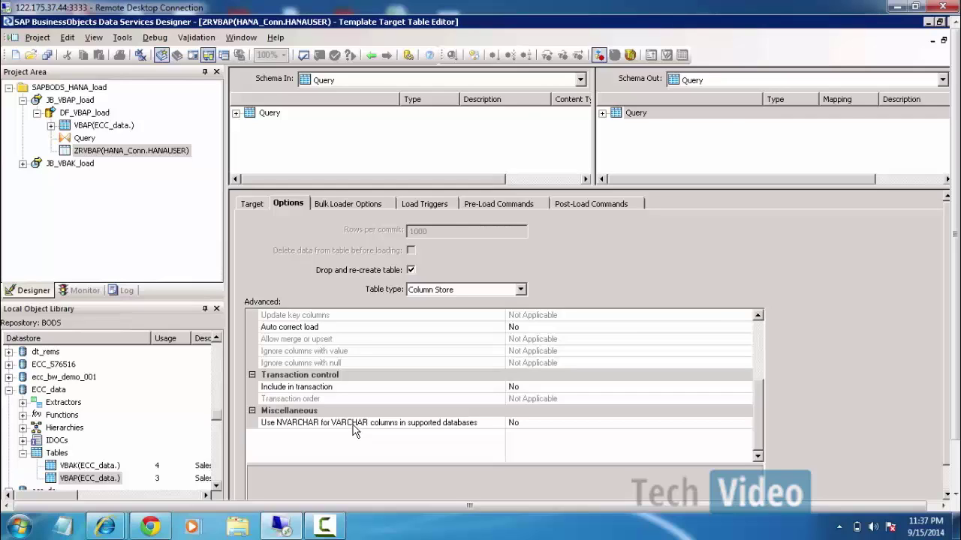
left_click(378, 51)
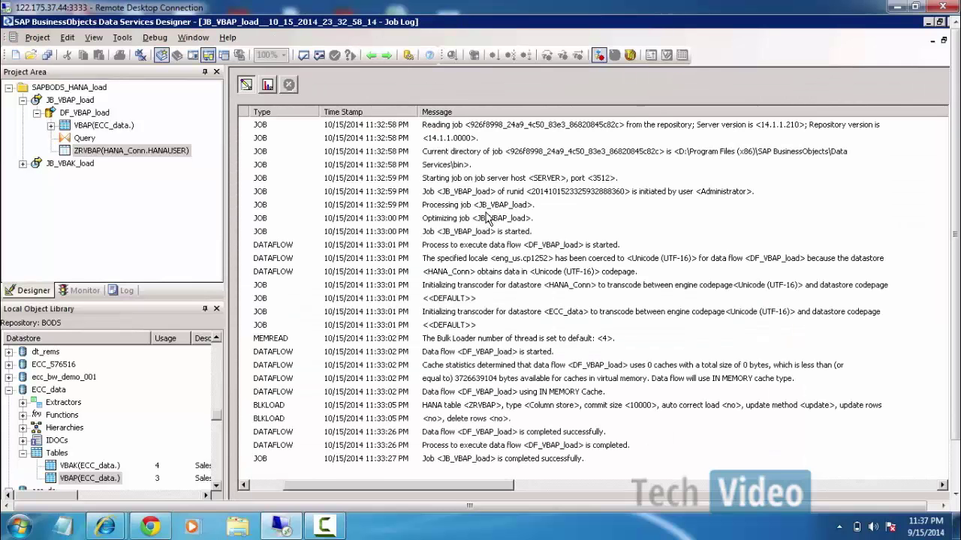
Check the job's row counts, then return to HANA Studio's SQL console showing ZRVBAK's 8,826 rows.
left_click(269, 86)
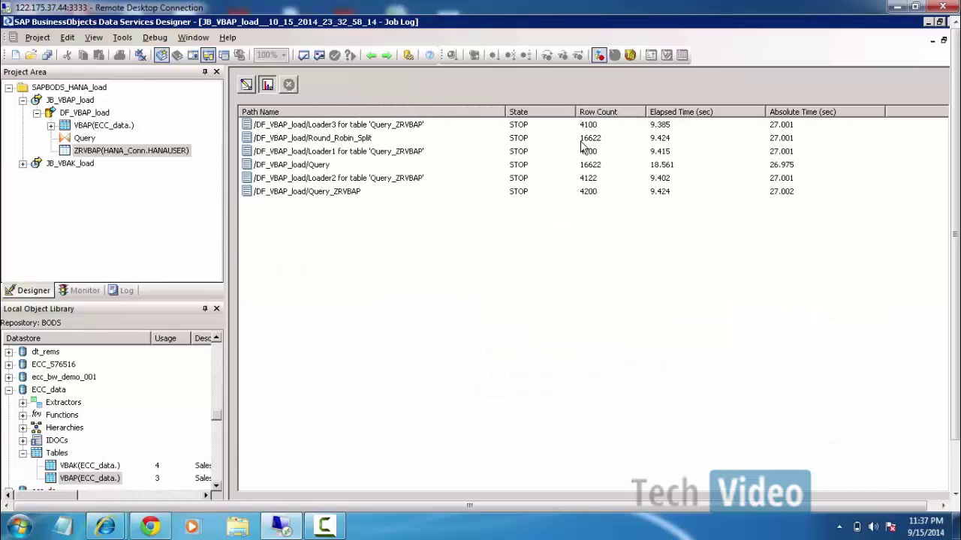
left_click_drag(955, 225, 955, 275)
left_click(296, 491)
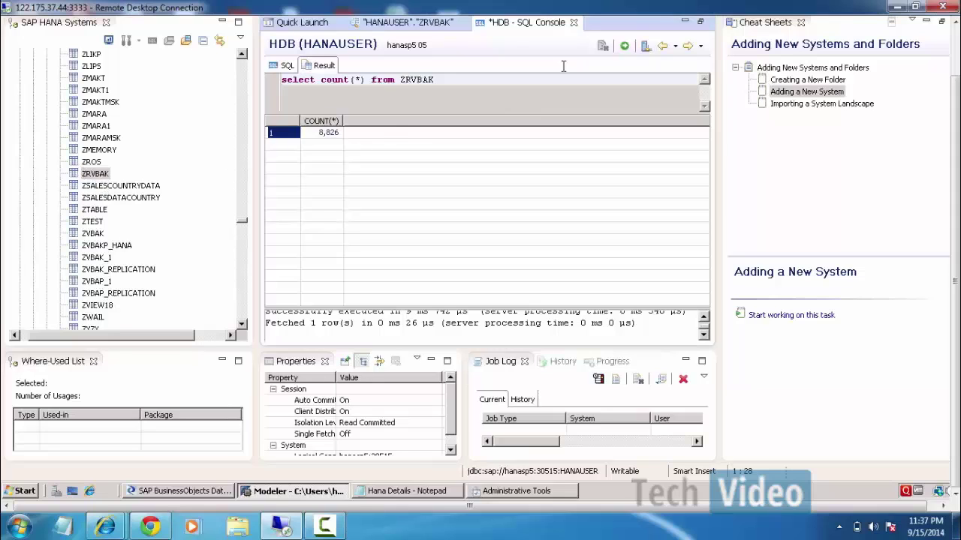
Duplicate the ZRVBAK count query on a new line and change it to ZRVBAP.
left_click(292, 67)
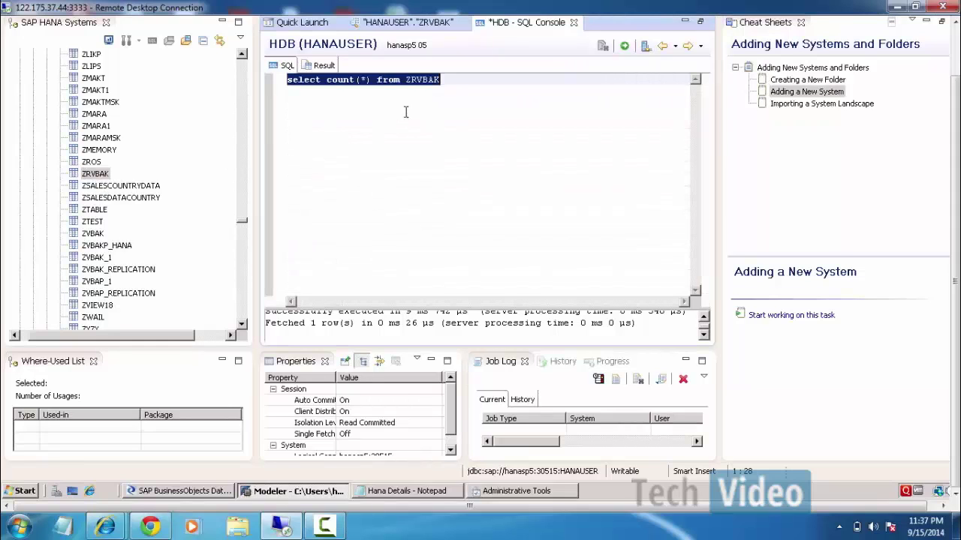
left_click(461, 82)
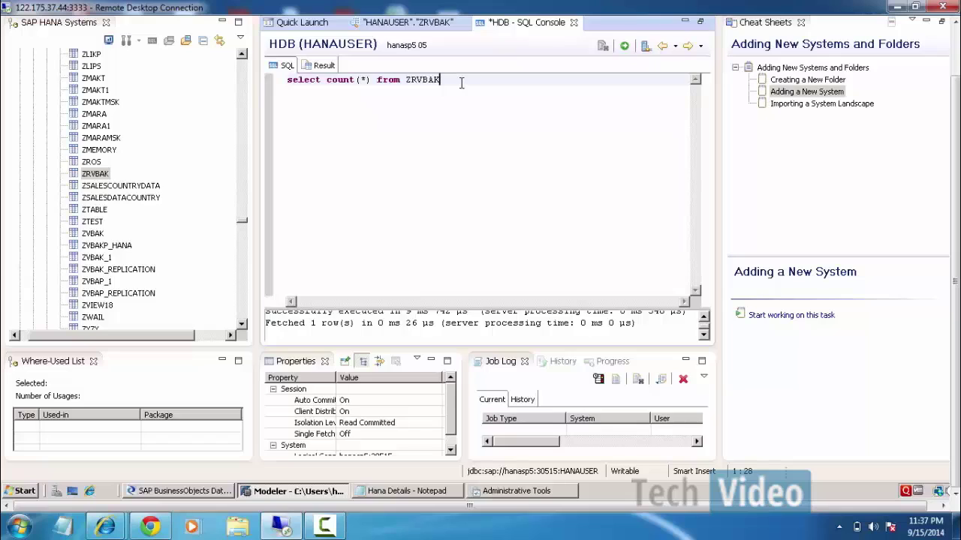
key("shift+Left")
key("shift+Left")
key("shift+Left")
key("shift+Left")
key("shift+Left")
key("shift+Left")
key("shift+Left")
key("shift+Left")
key("shift+Left")
key("shift+Left")
key("shift+Left")
key("shift+Left")
key("shift+Left")
key("shift+Left")
key("shift+Left")
key("shift+Left")
key("shift+Left")
key("shift+Left")
key("shift+Left")
key("shift+Left")
key("ctrl+c")
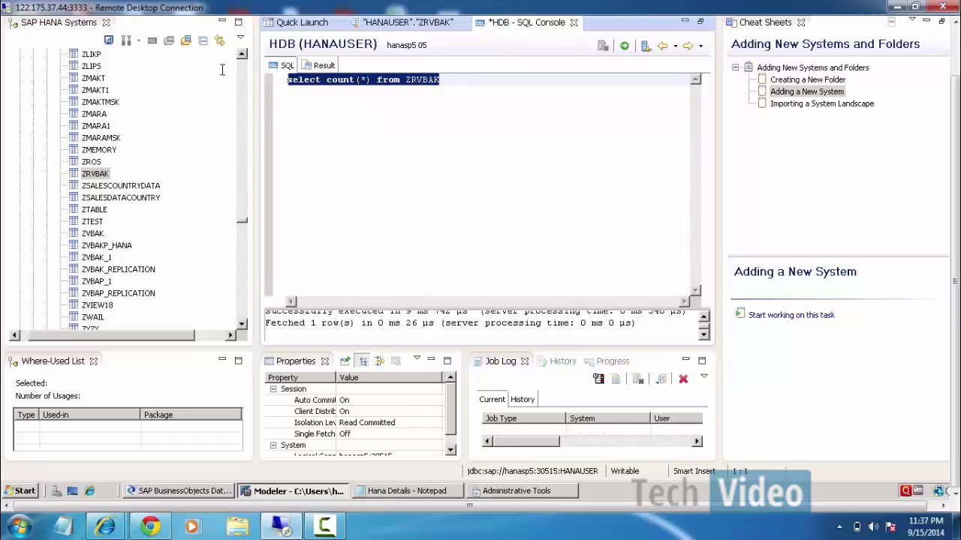
left_click(527, 75)
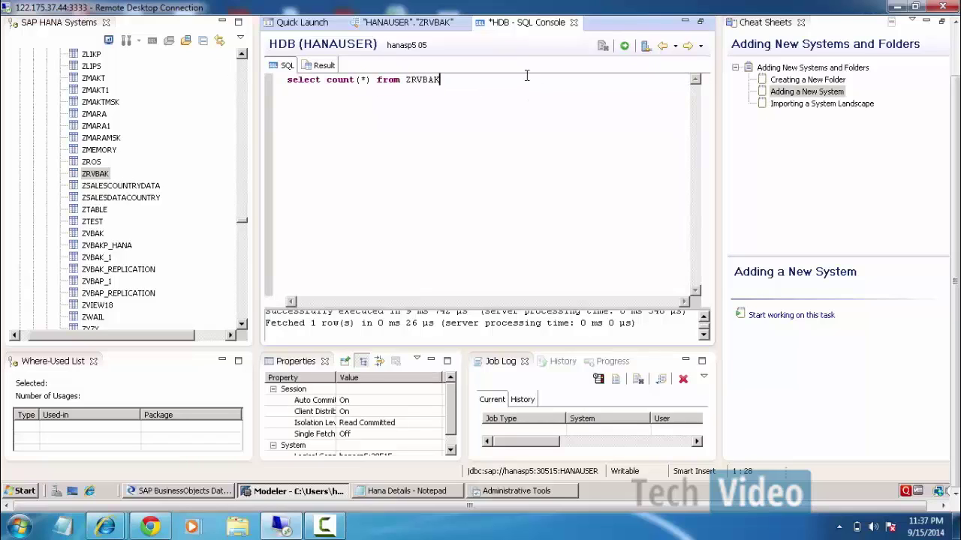
key("Return")
key("Return")
key("ctrl+v")
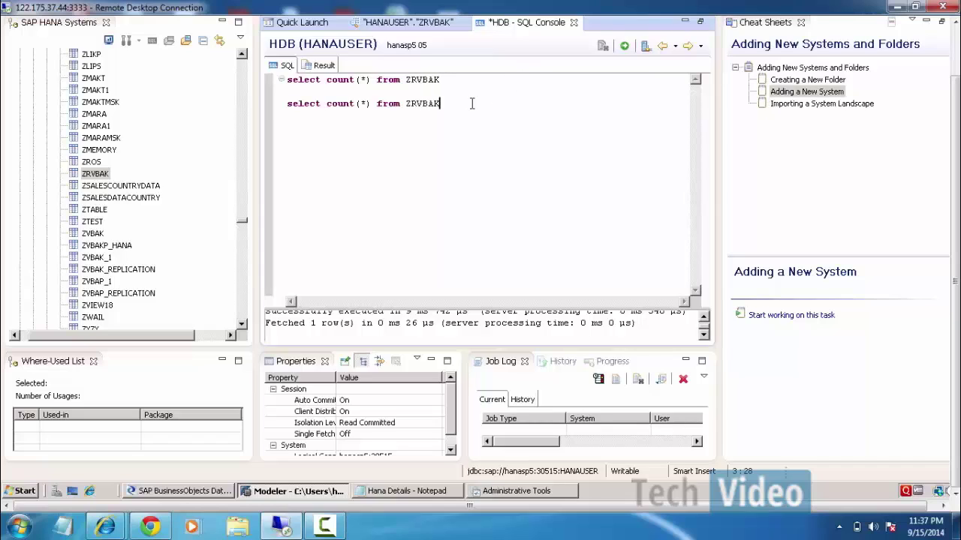
key("BackSpace")
type("P")
Run only the ZRVBAP count query, which returns 16,622 rows.
key("ctrl+a")
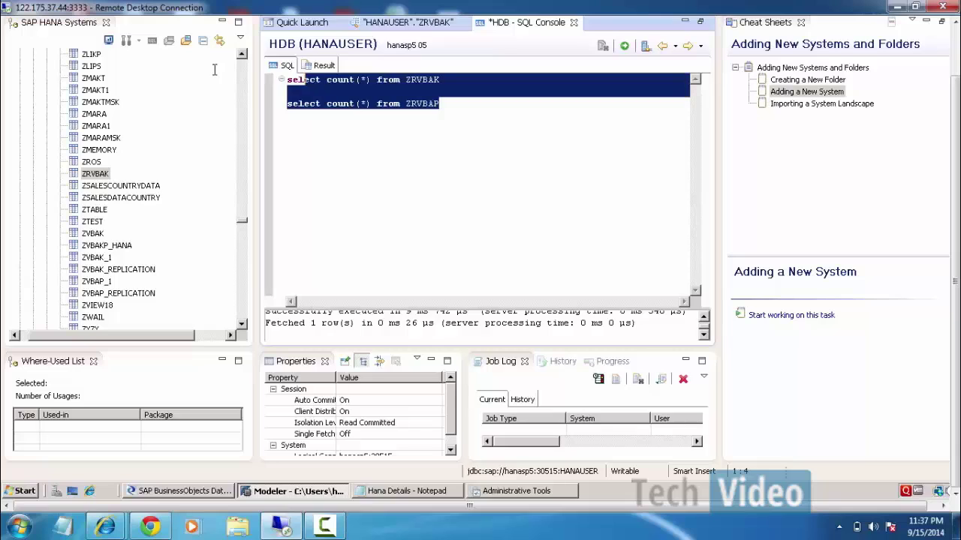
left_click_drag(214, 69, 229, 93)
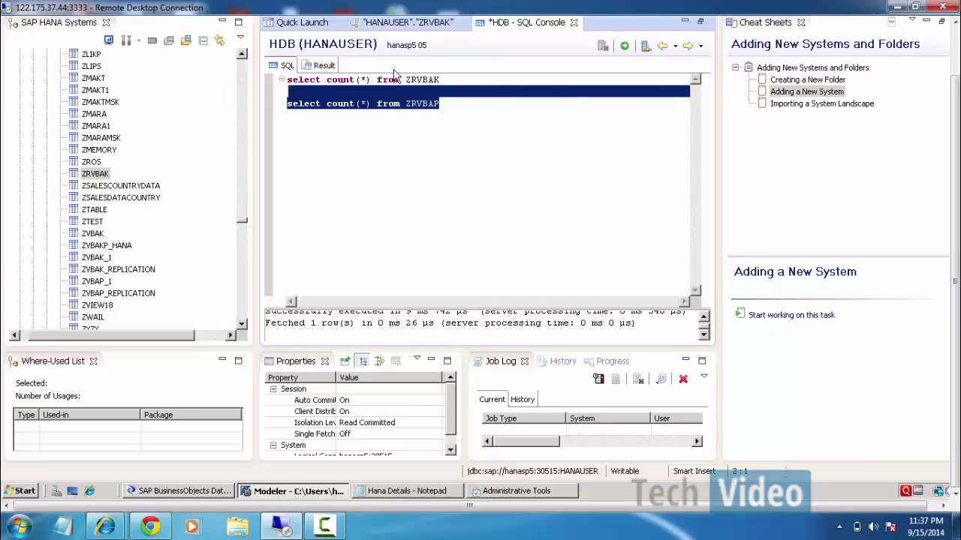
left_click(624, 45)
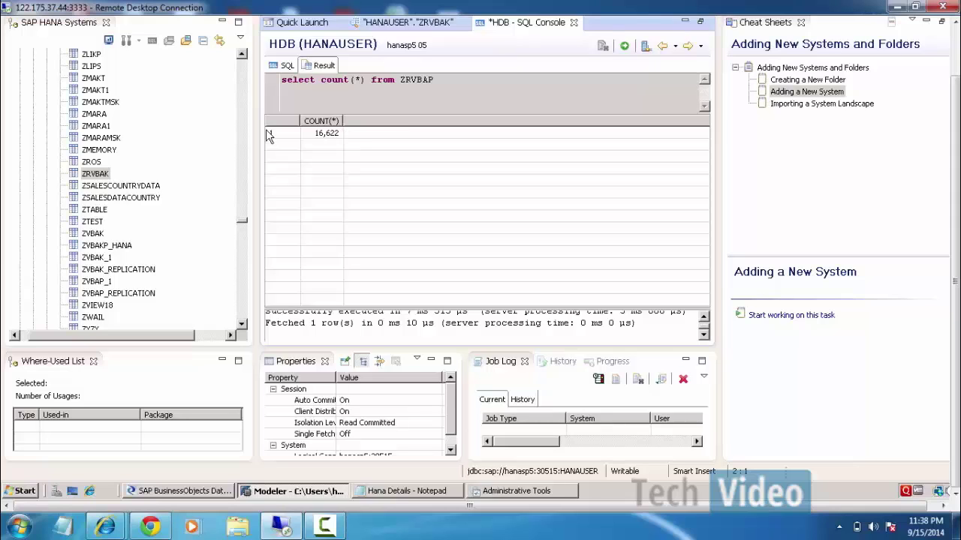
left_click_drag(954, 130, 953, 52)
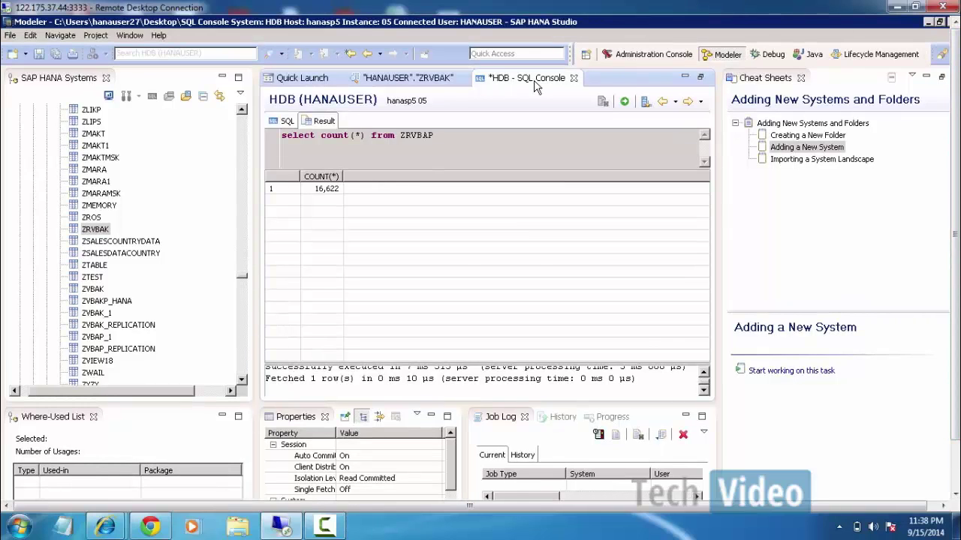
Create the package HANA_DS_DEMO from the Modeler Quick Launch page.
left_click(305, 84)
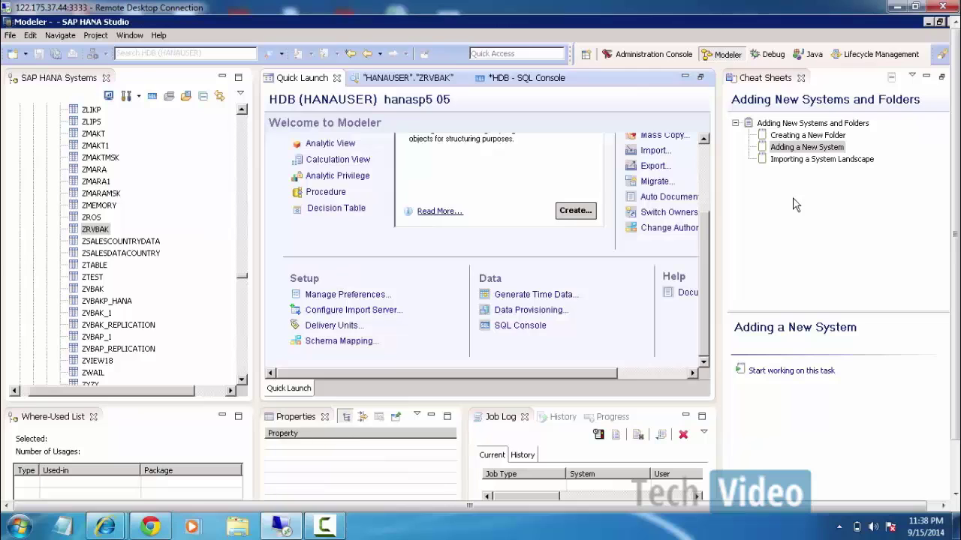
scroll(714, 162, "up", 3)
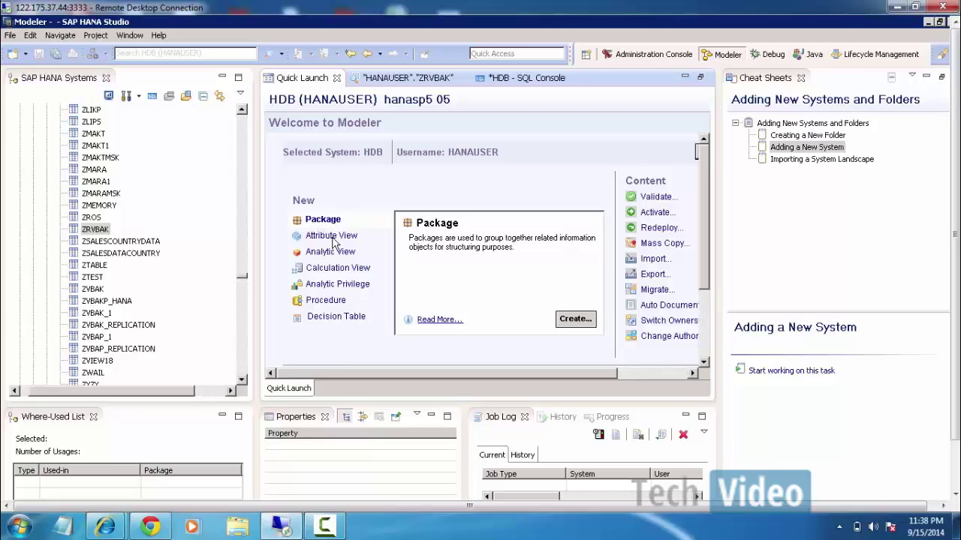
left_click(566, 322)
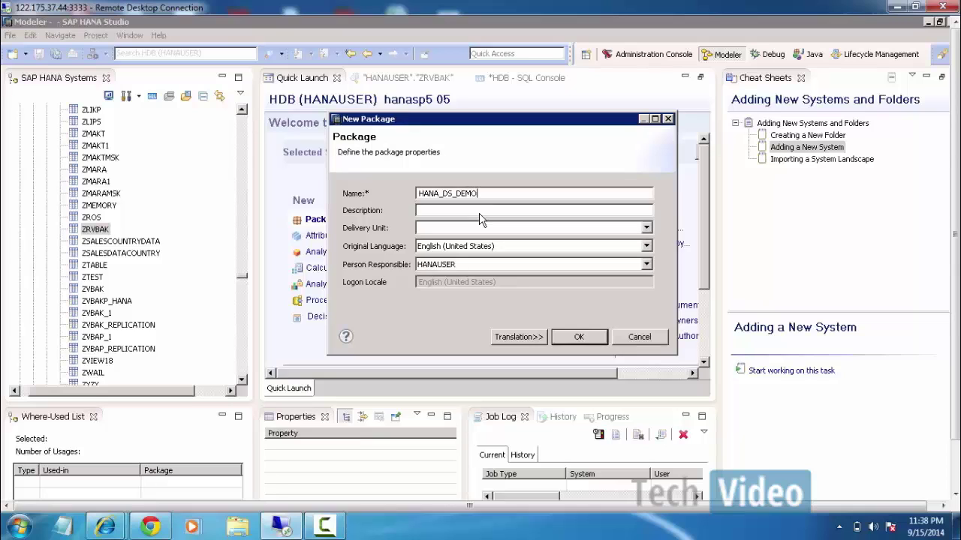
left_click(577, 339)
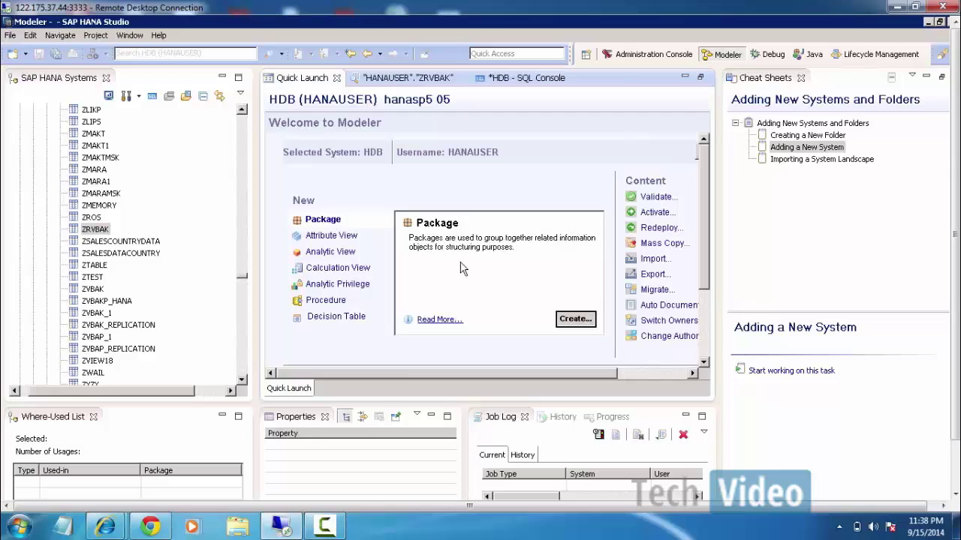
Locate HANA_DS_DEMO under Content and bring up its context menu.
left_click_drag(242, 277, 241, 113)
left_click(20, 133)
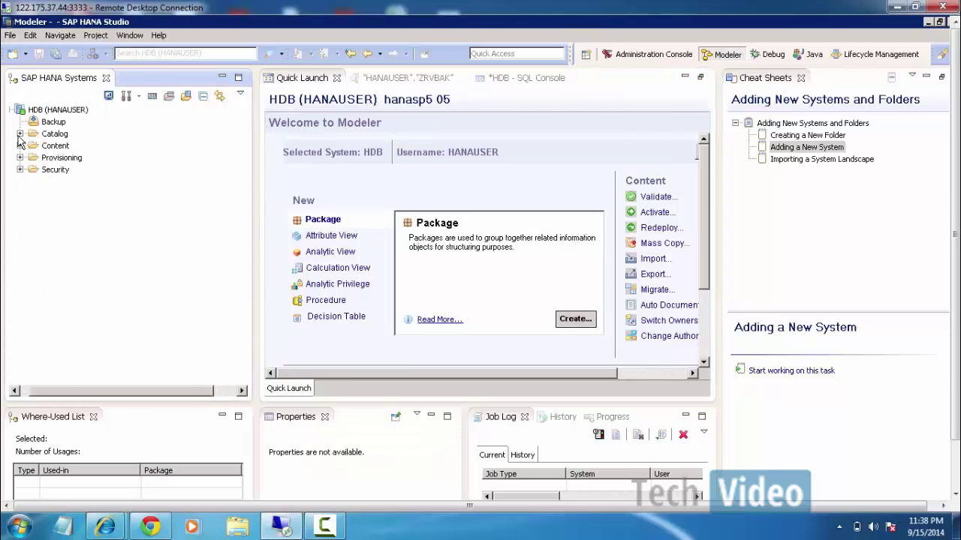
left_click(20, 146)
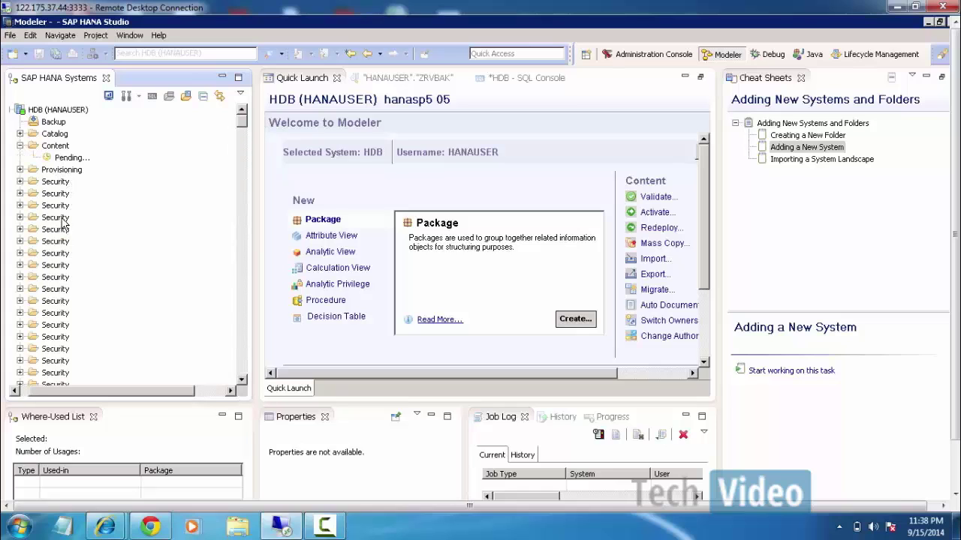
left_click(78, 303)
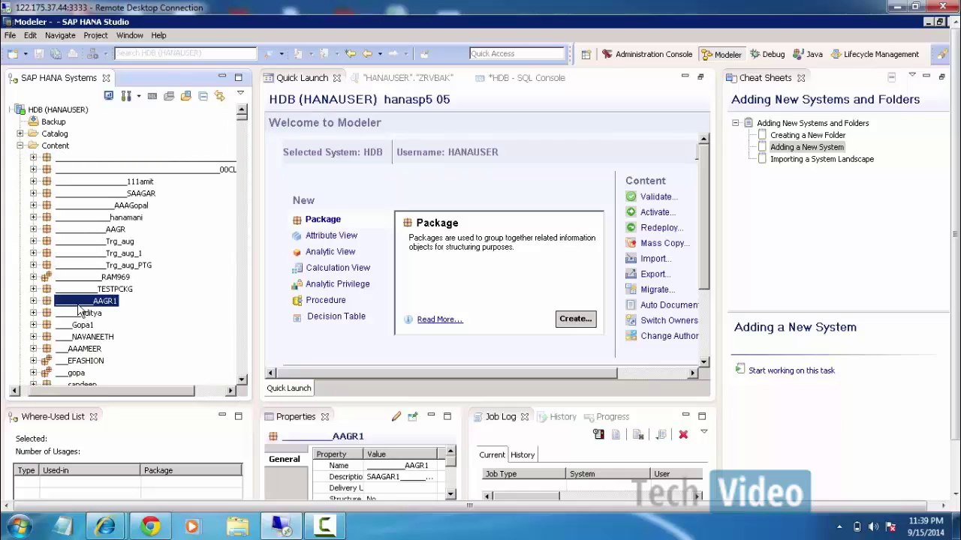
key("h")
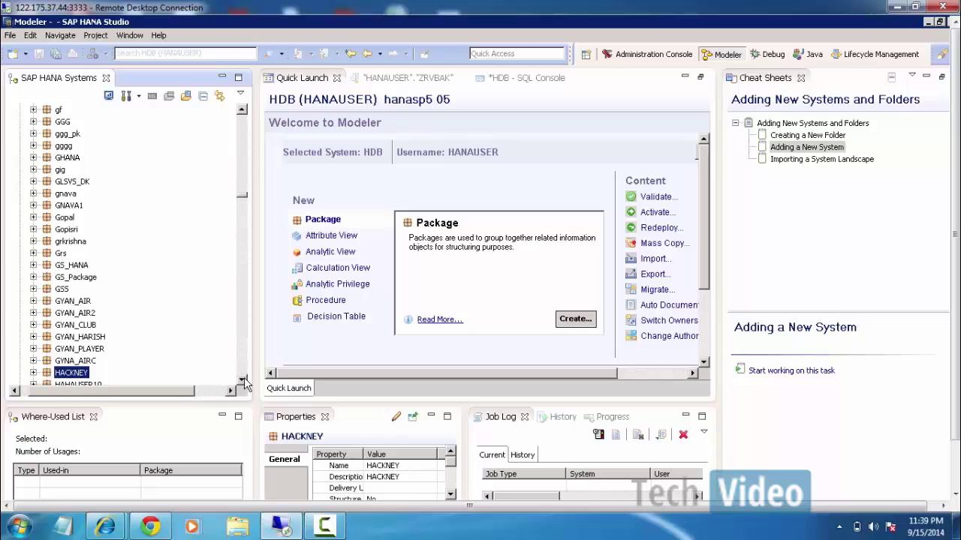
left_click(242, 380)
scroll(242, 381, "down", 4)
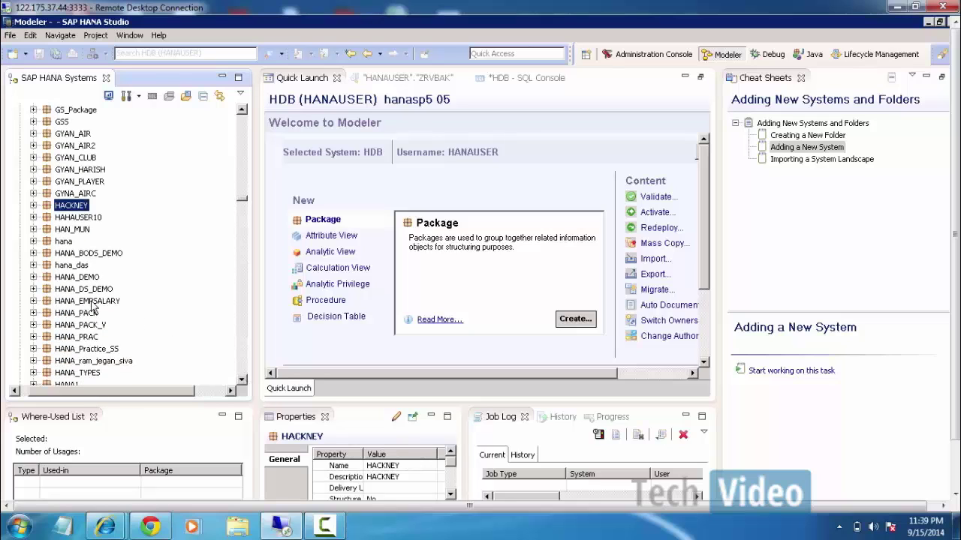
left_click(33, 290)
left_click(33, 253)
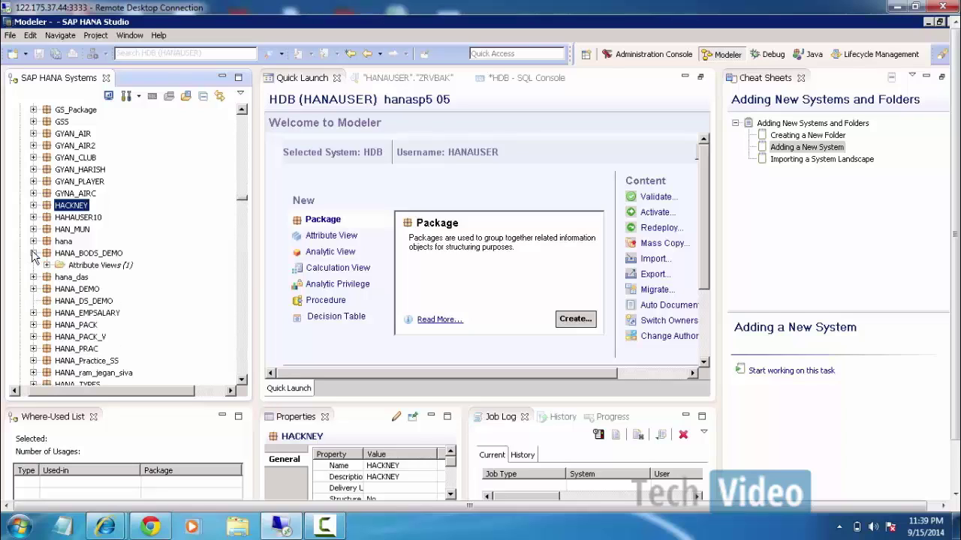
left_click(33, 253)
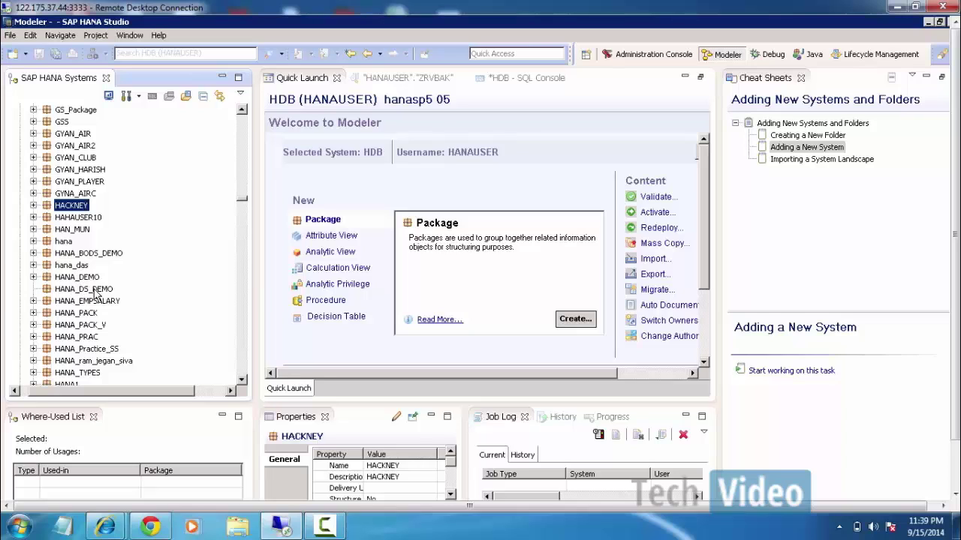
right_click(95, 293)
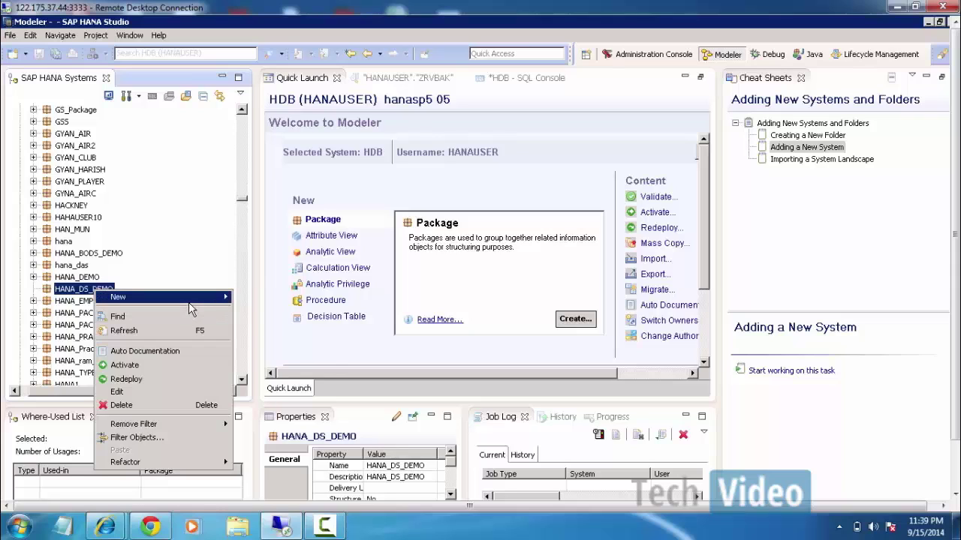
Create a Standard attribute view named ATTR_VBAK through HANA_DS_DEMO's New > Attribute View menu.
mouse_move(188, 300)
left_click(295, 318)
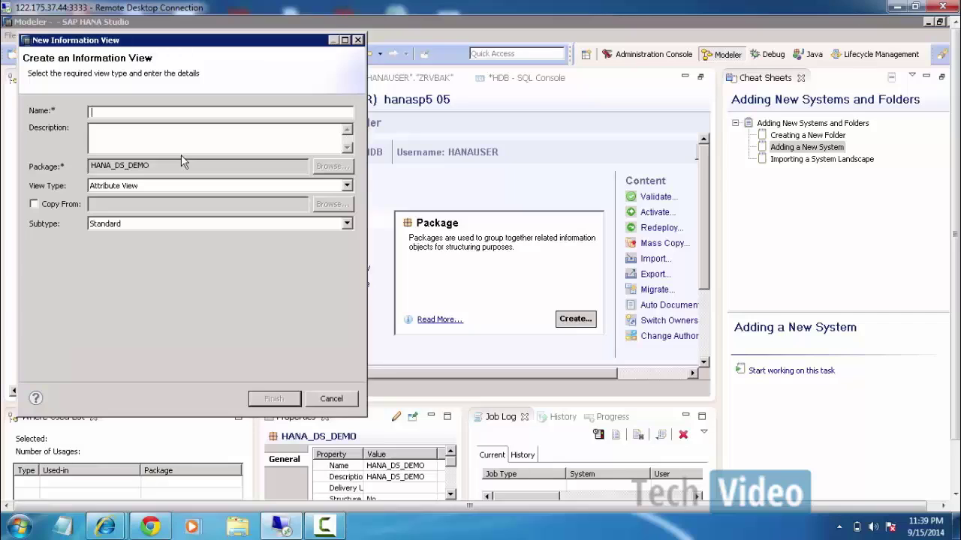
type("ATTR_VA")
key("BackSpace")
type("BAK")
left_click(273, 400)
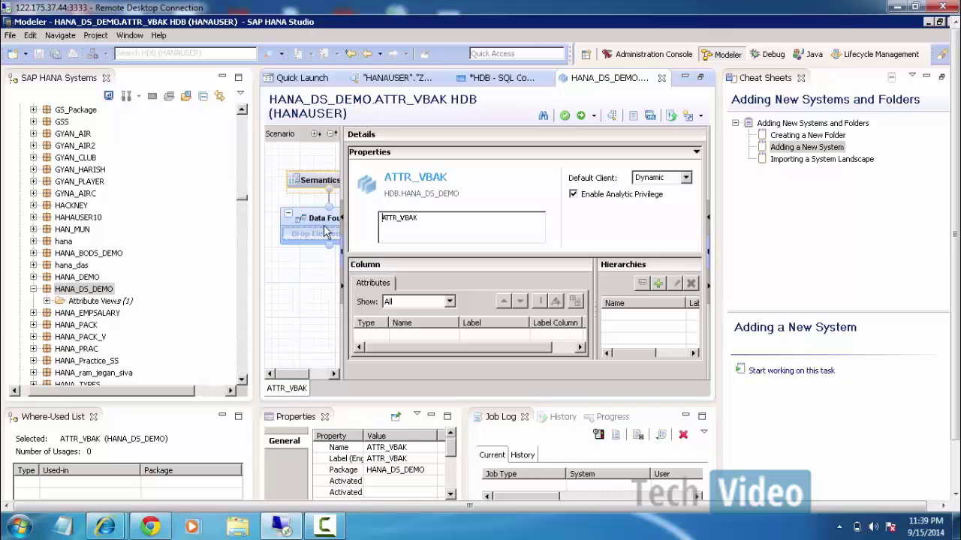
Widen the Scenario pane, dismiss an empty ZRVAK object search, and open ATTR_VBAK's Data Foundation.
left_click_drag(344, 180, 427, 183)
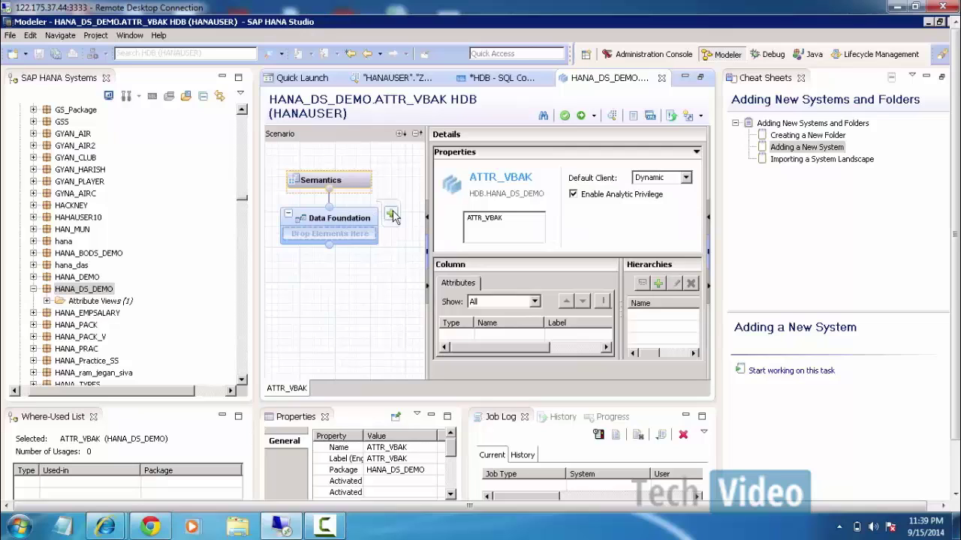
left_click(390, 213)
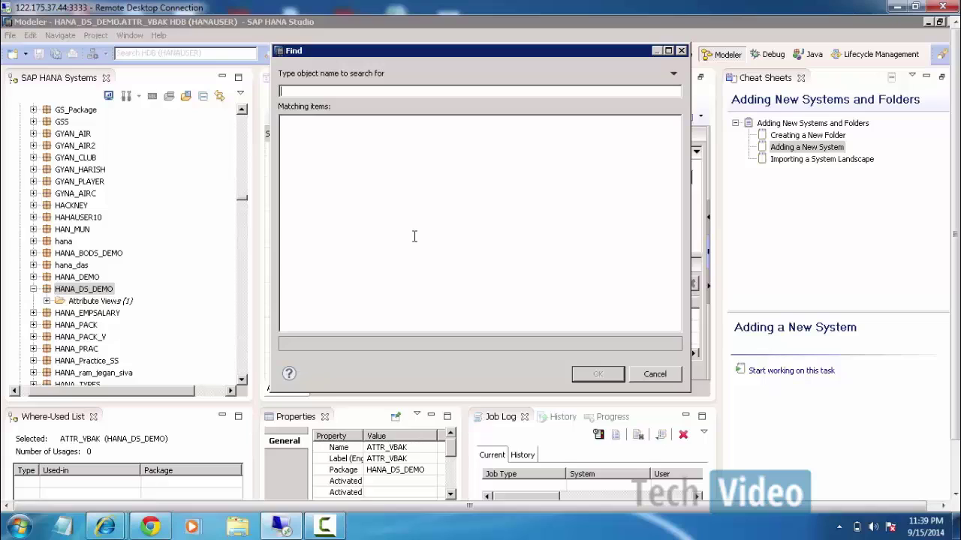
type("ZRVAK")
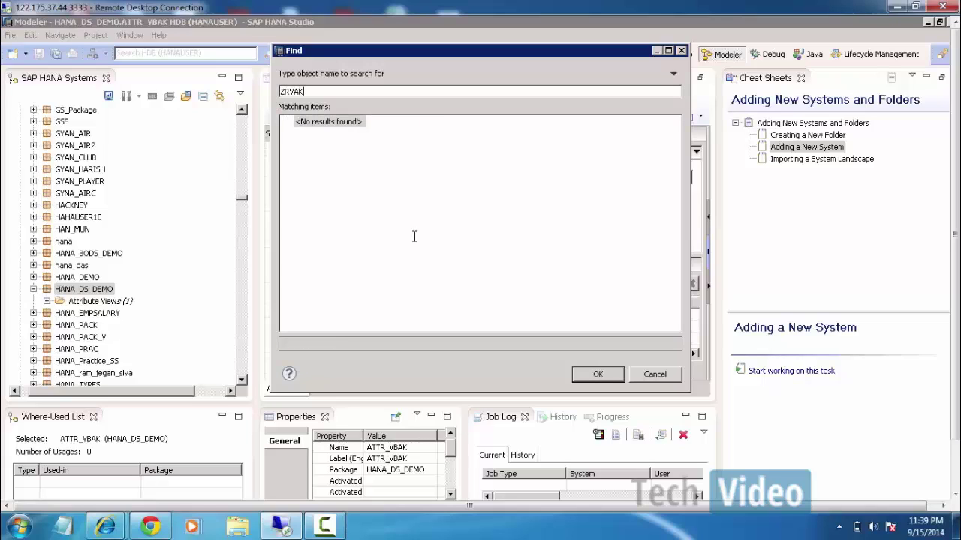
left_click(651, 378)
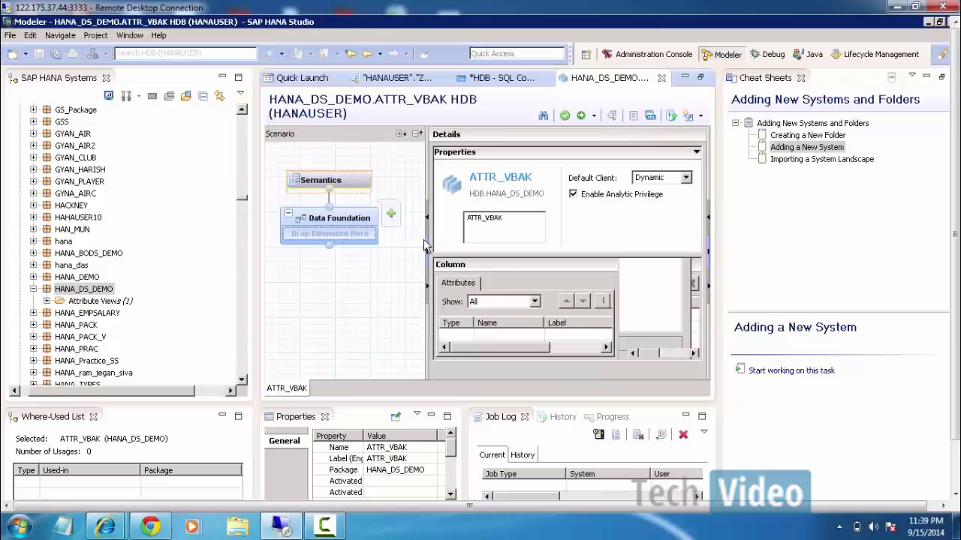
left_click(349, 217)
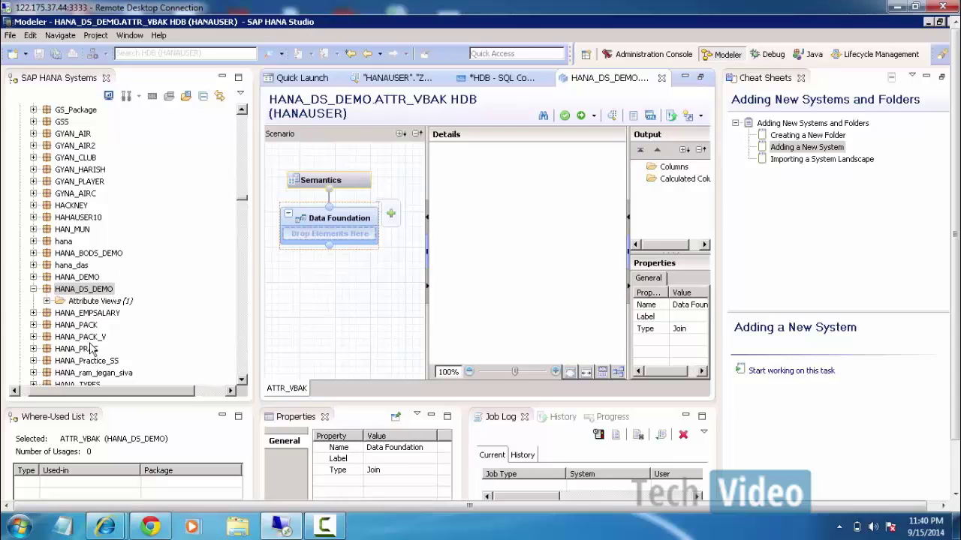
Find ZRVBAK under Catalog > HANAUSER > Tables and drag it into the Data Foundation.
left_click_drag(241, 198, 241, 111)
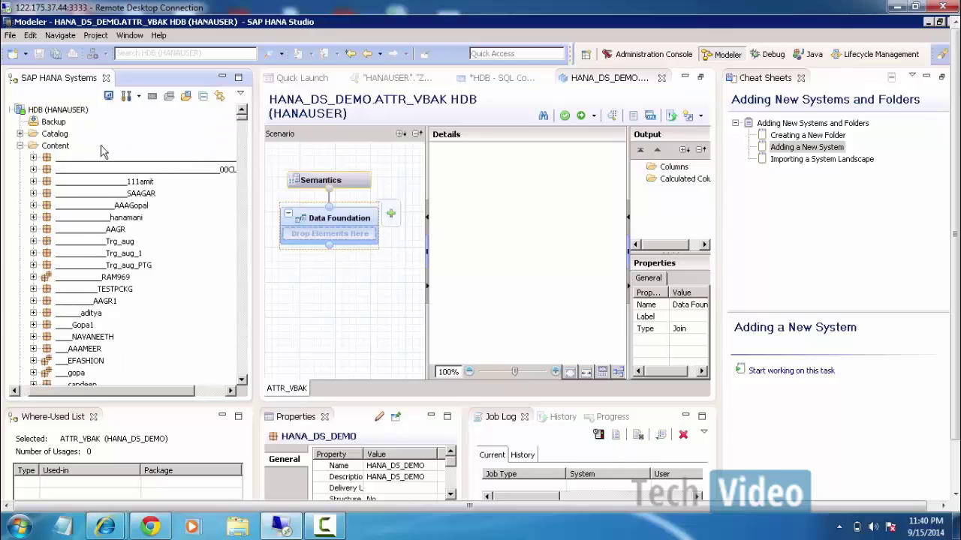
left_click(20, 134)
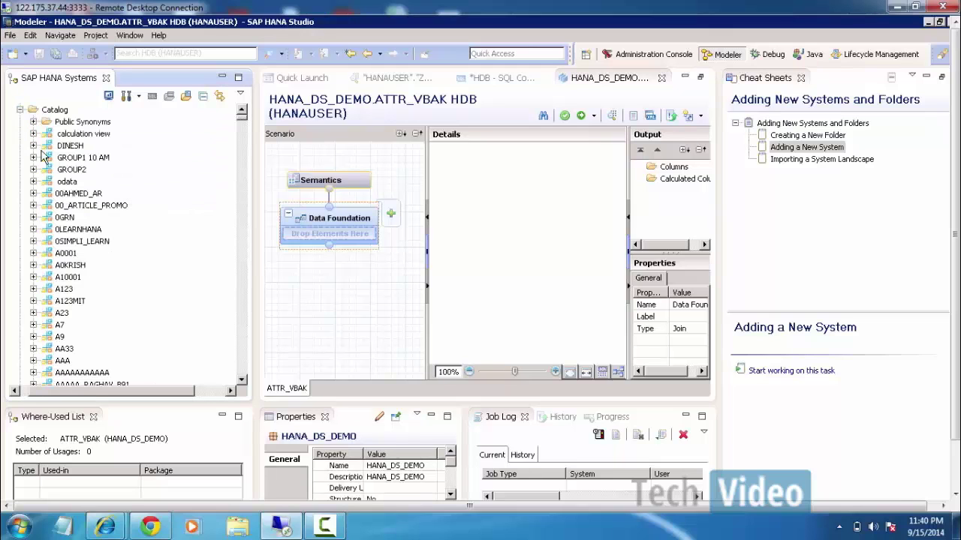
left_click(71, 301)
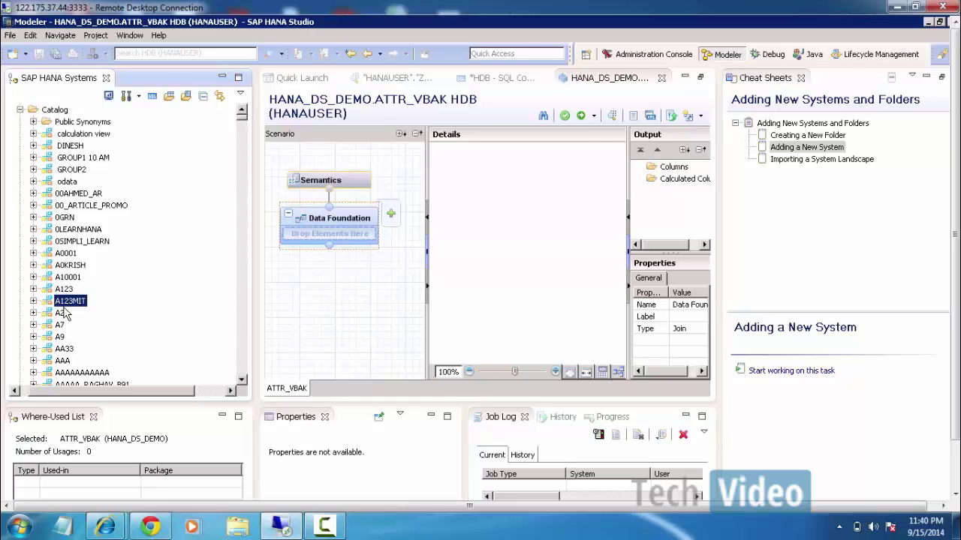
key("h")
scroll(79, 349, "down", 3)
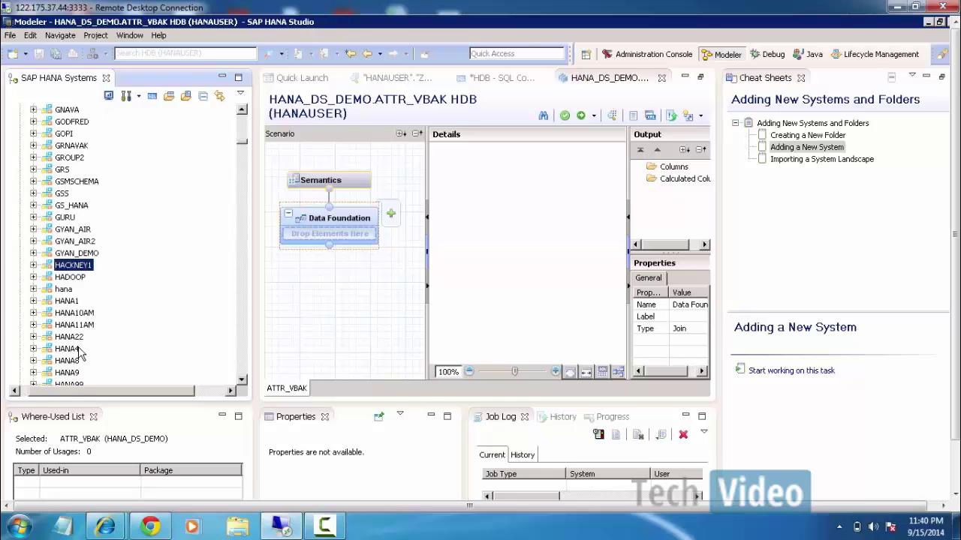
scroll(79, 353, "up", 1)
scroll(75, 348, "down", 7)
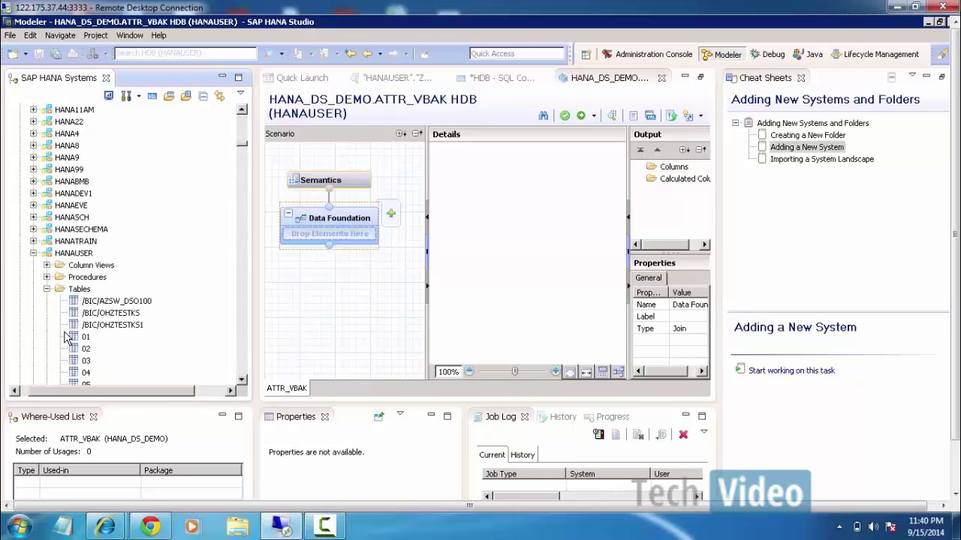
left_click(110, 315)
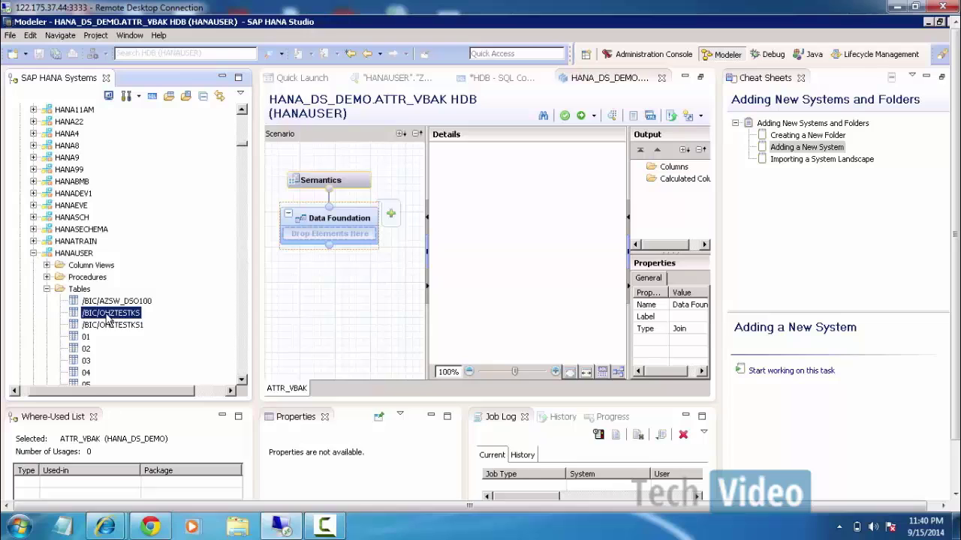
key("z")
scroll(120, 347, "down", 4)
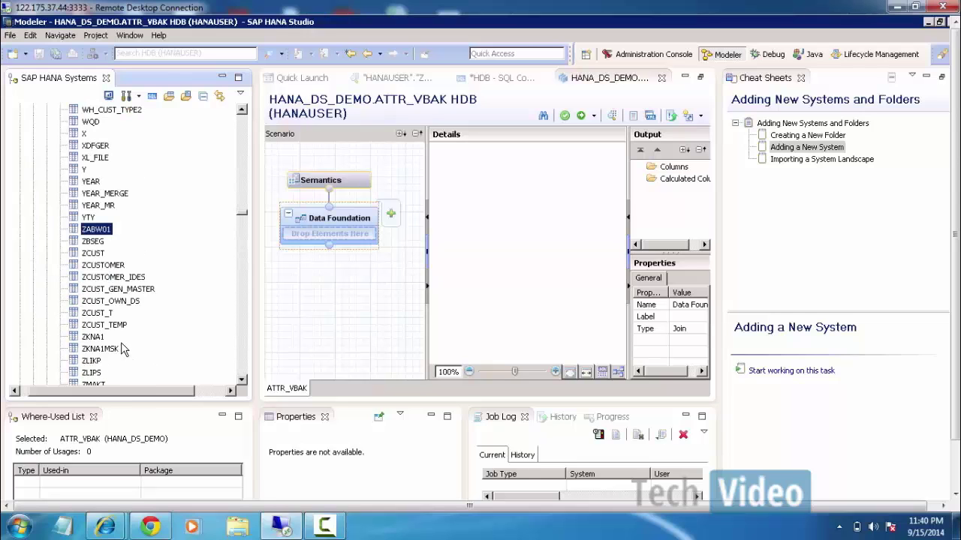
scroll(124, 349, "down", 2)
scroll(124, 349, "down", 3)
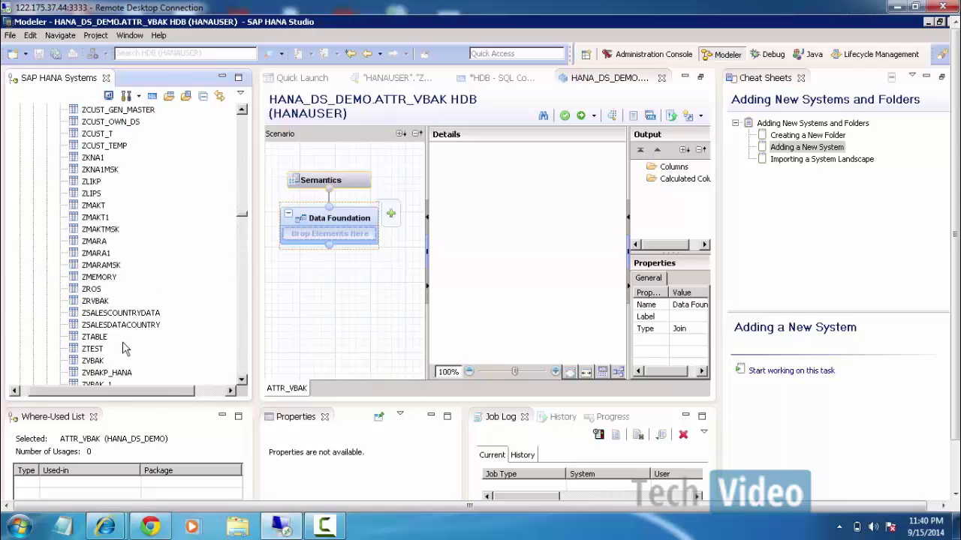
scroll(120, 330, "down", 1)
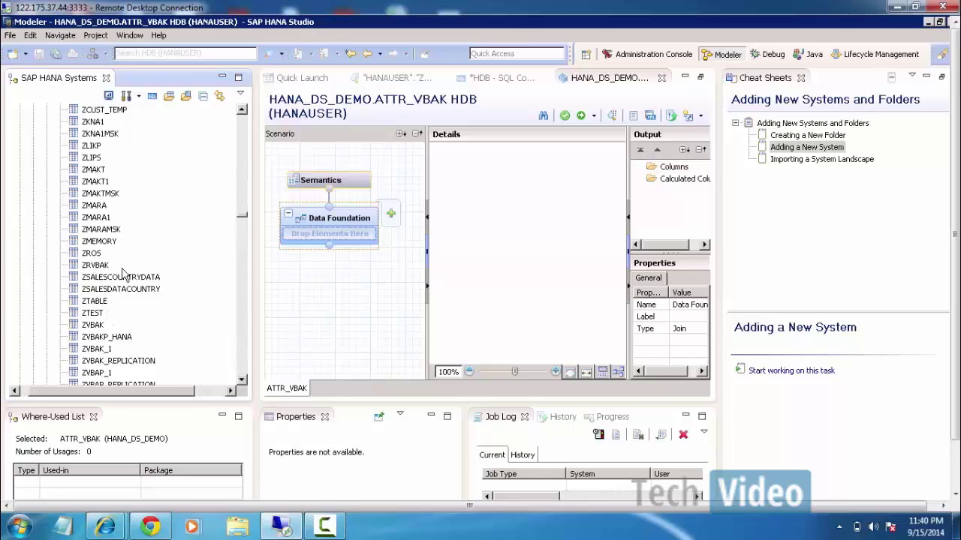
left_click_drag(96, 265, 332, 241)
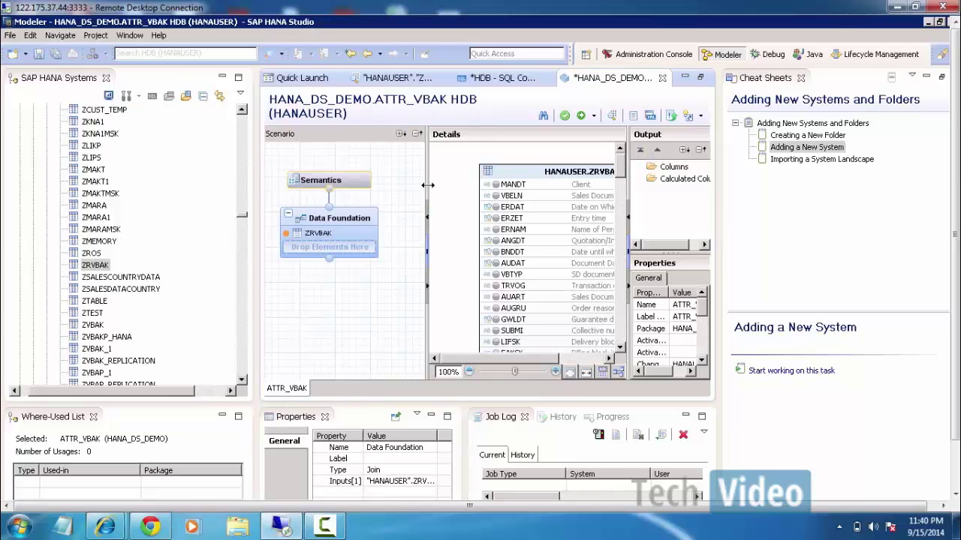
Widen the Details pane and review ZRVBAK's 137 columns, then collapse the catalog.
left_click_drag(419, 184, 347, 187)
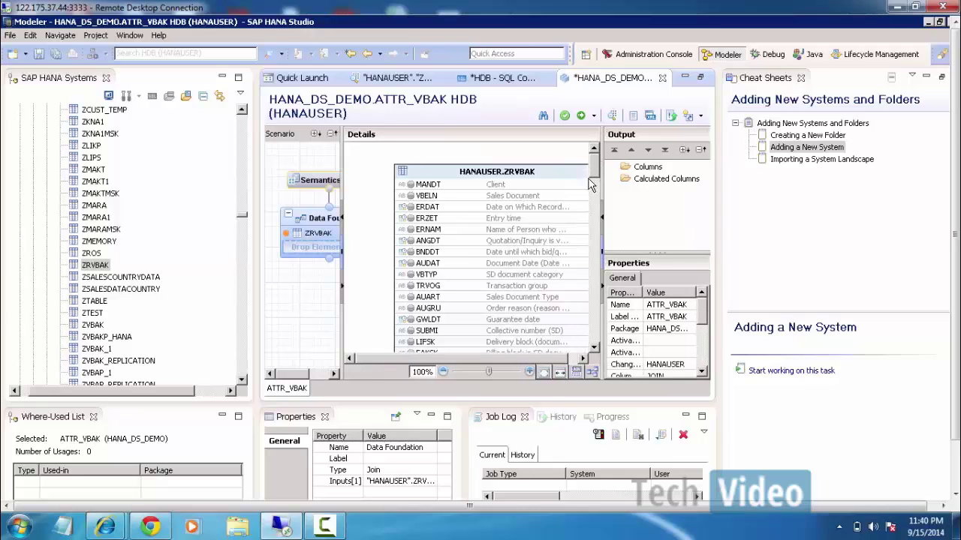
left_click_drag(586, 180, 597, 245)
scroll(598, 252, "down", 15)
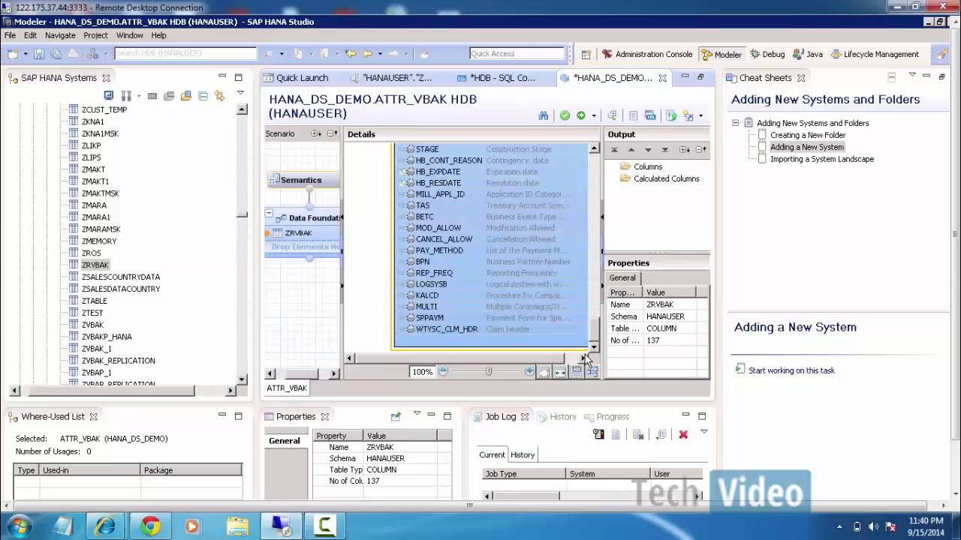
scroll(588, 279, "up", 20)
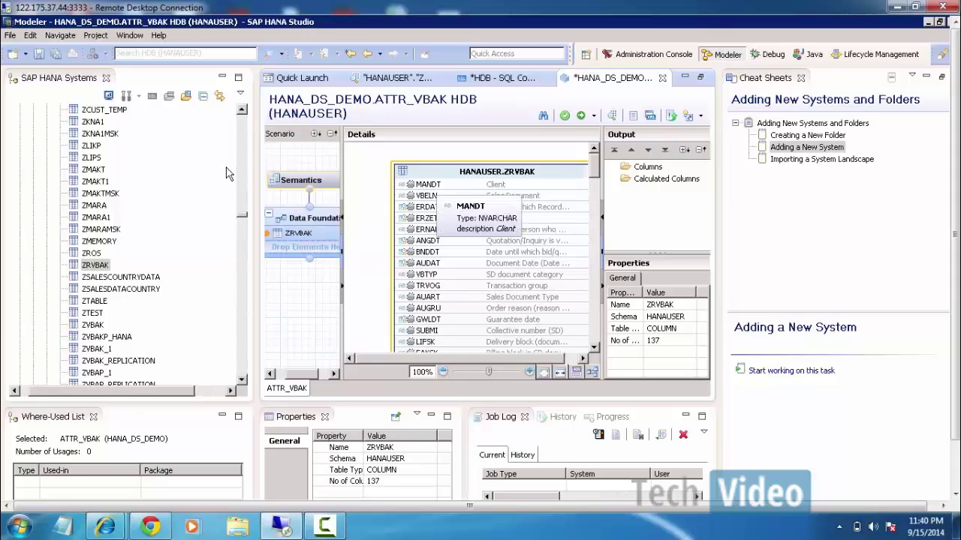
left_click_drag(242, 218, 245, 112)
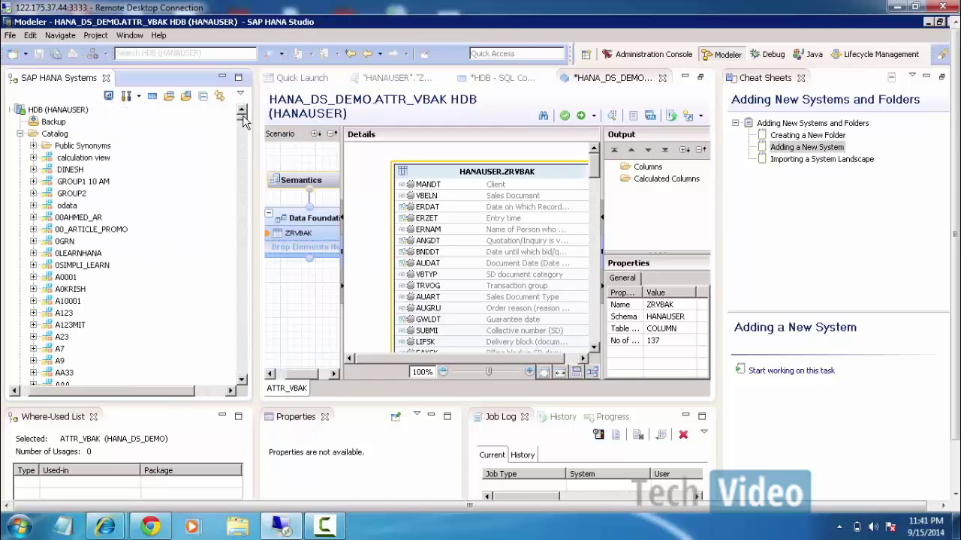
left_click(20, 134)
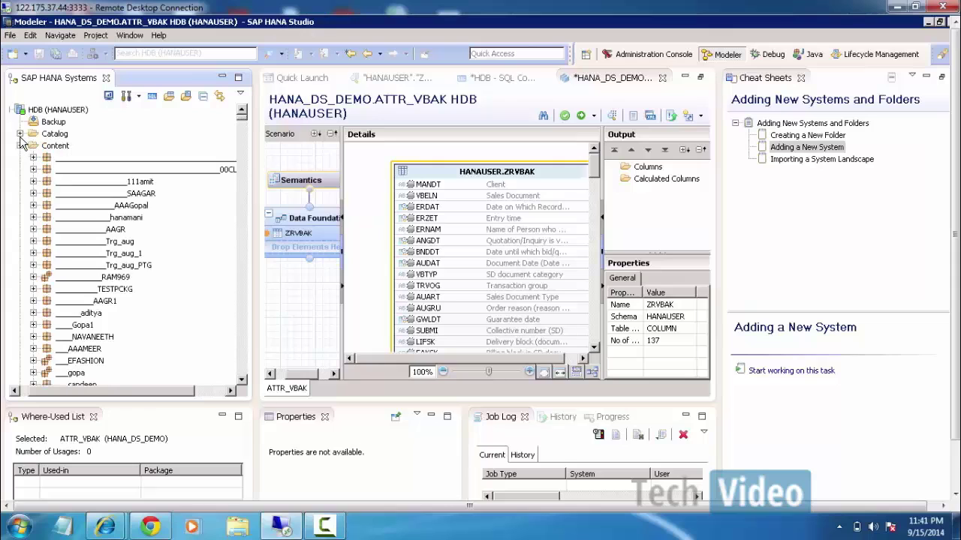
Create attribute view ATTR_VBAP in HANA_DS_DEMO via the package's New > Attribute View menu.
left_click(96, 269)
key("h")
key("h")
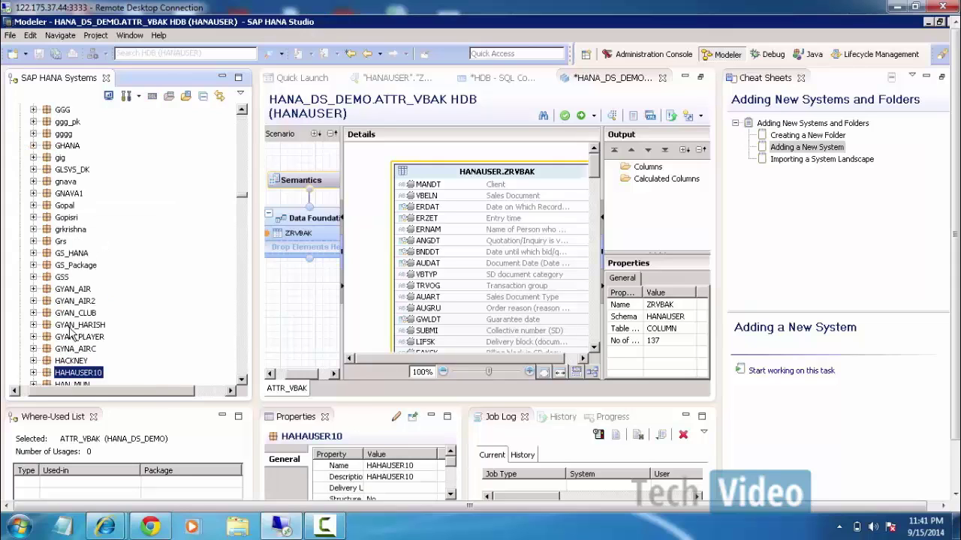
scroll(72, 327, "down", 4)
scroll(77, 318, "down", 2)
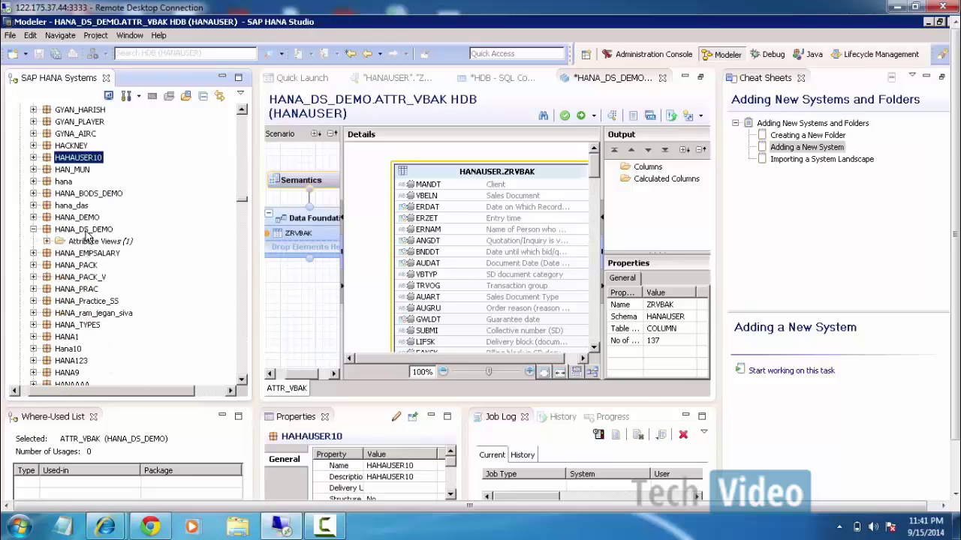
right_click(86, 234)
mouse_move(136, 242)
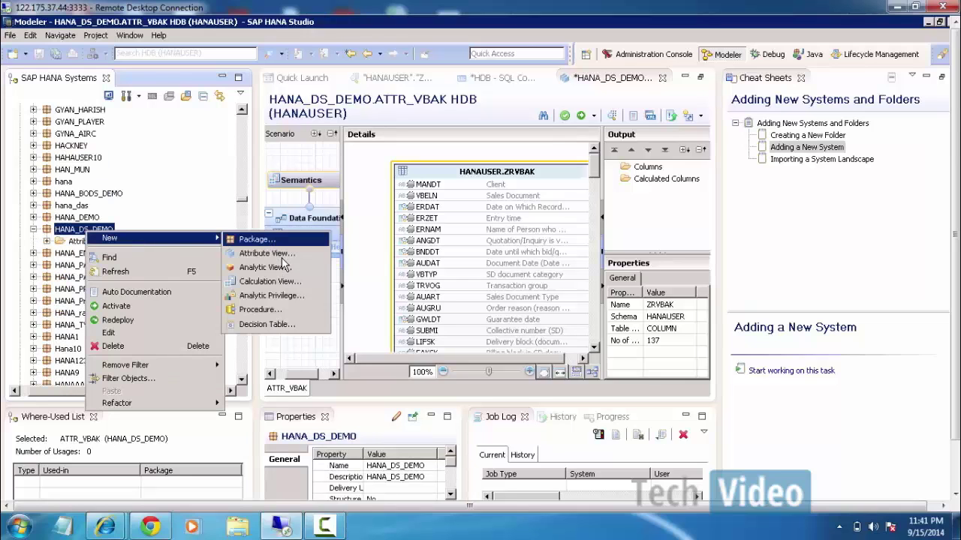
left_click(279, 256)
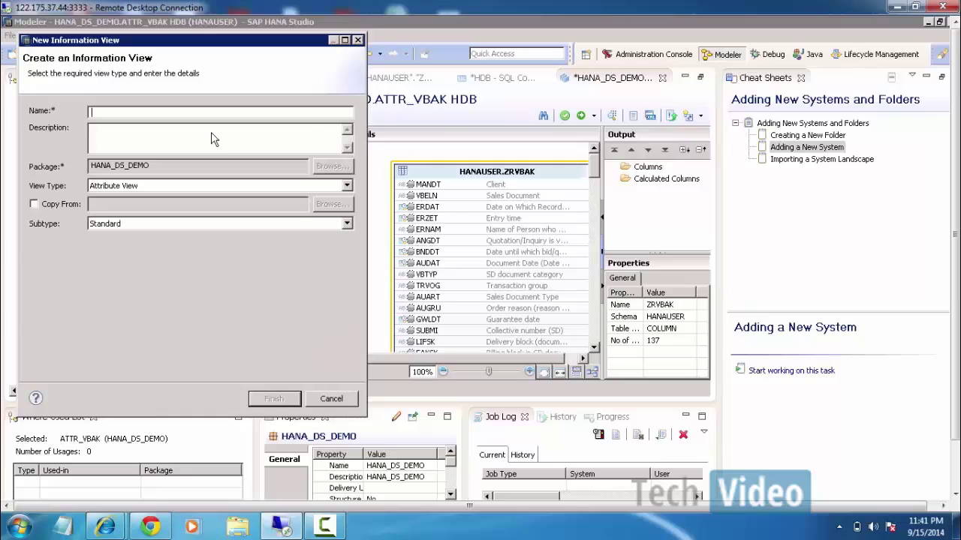
type("ATTR_VBAP")
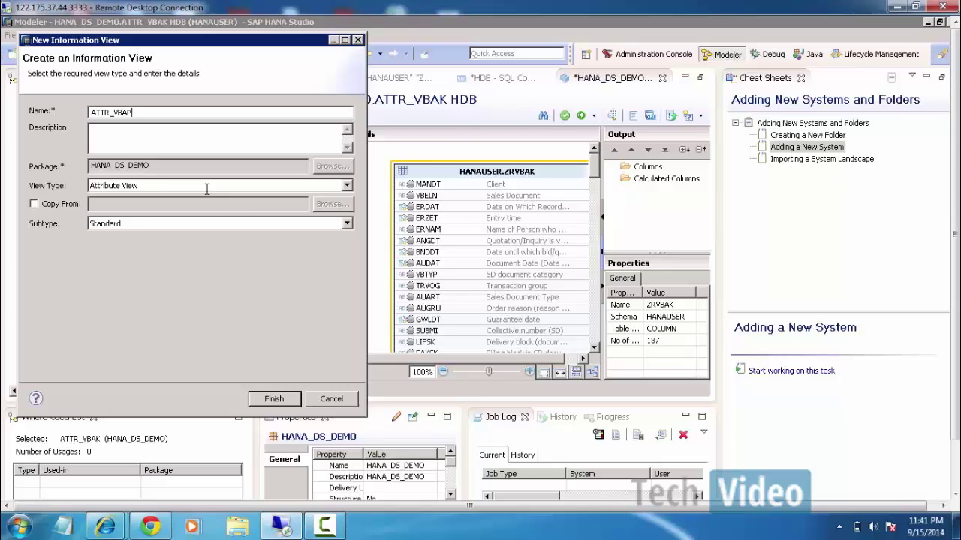
left_click(286, 401)
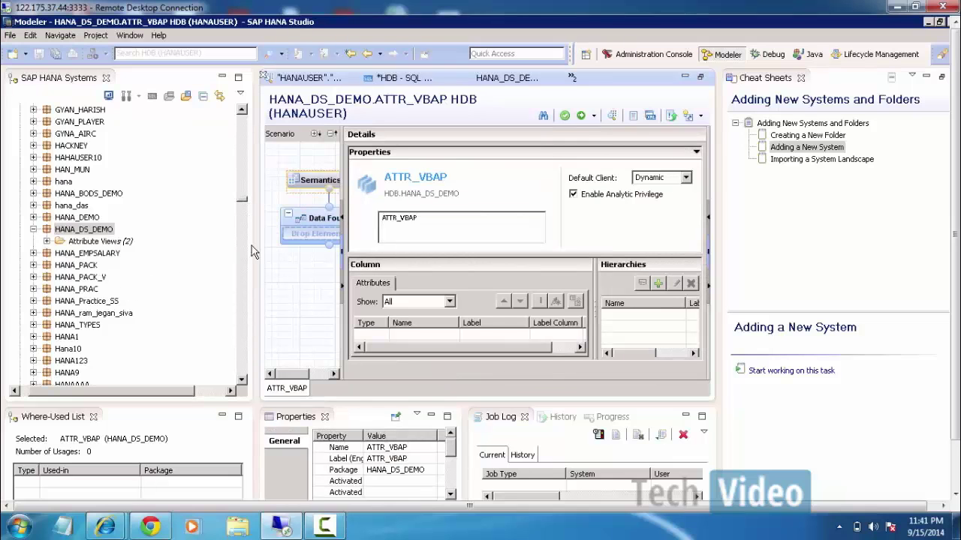
Browse HANAUSER's tables in the catalog, looking through the Z tables such as ZRVBAK and ZMARA.
left_click_drag(251, 246, 221, 118)
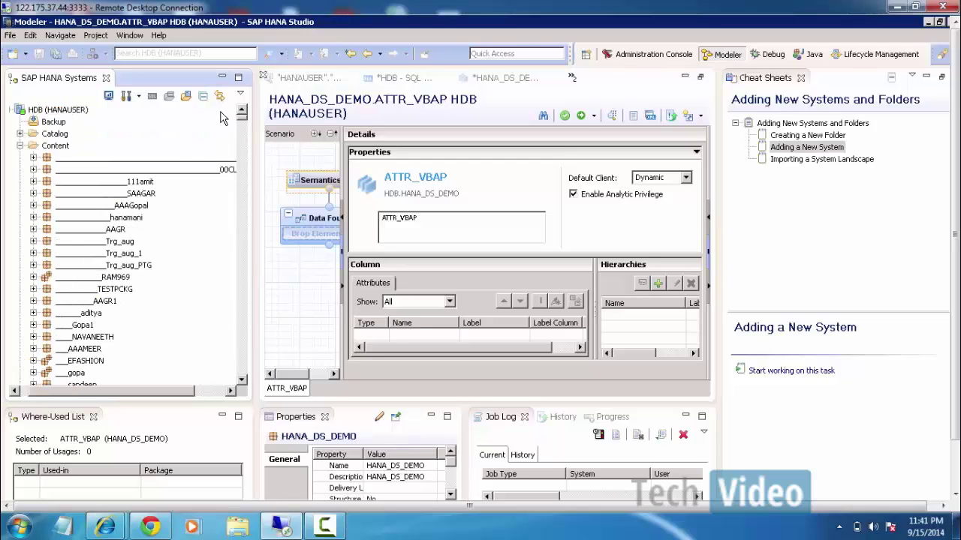
left_click(20, 134)
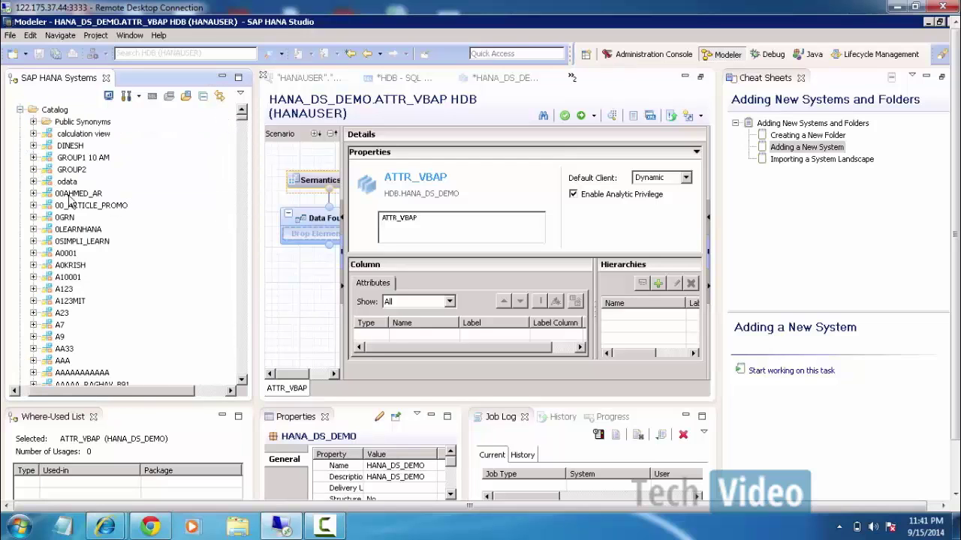
left_click(73, 278)
key("h")
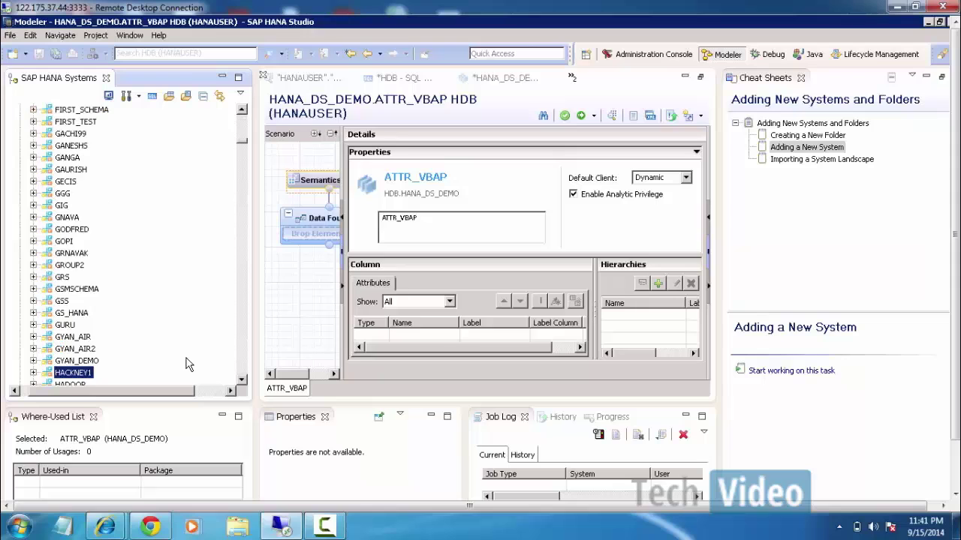
scroll(68, 300, "down", 12)
scroll(69, 304, "down", 1)
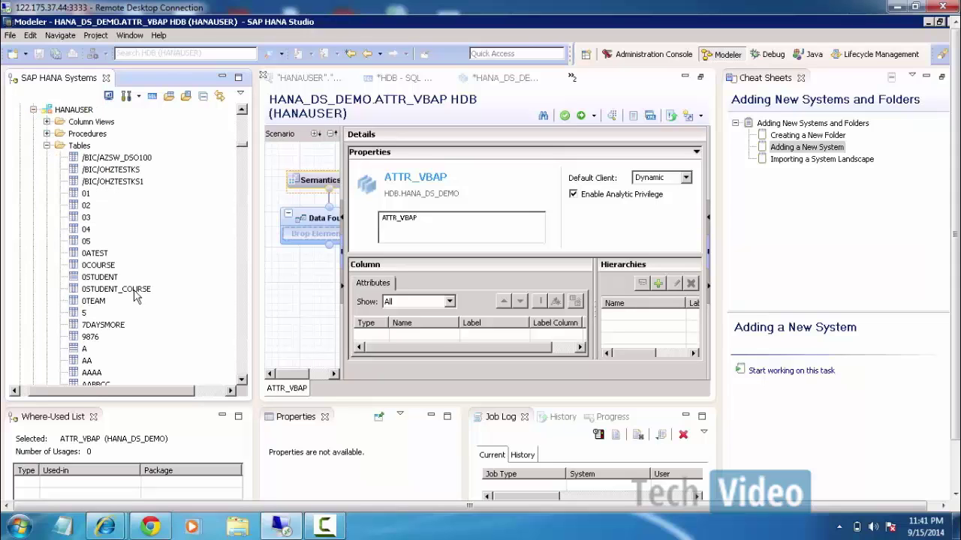
left_click(113, 290)
key("z")
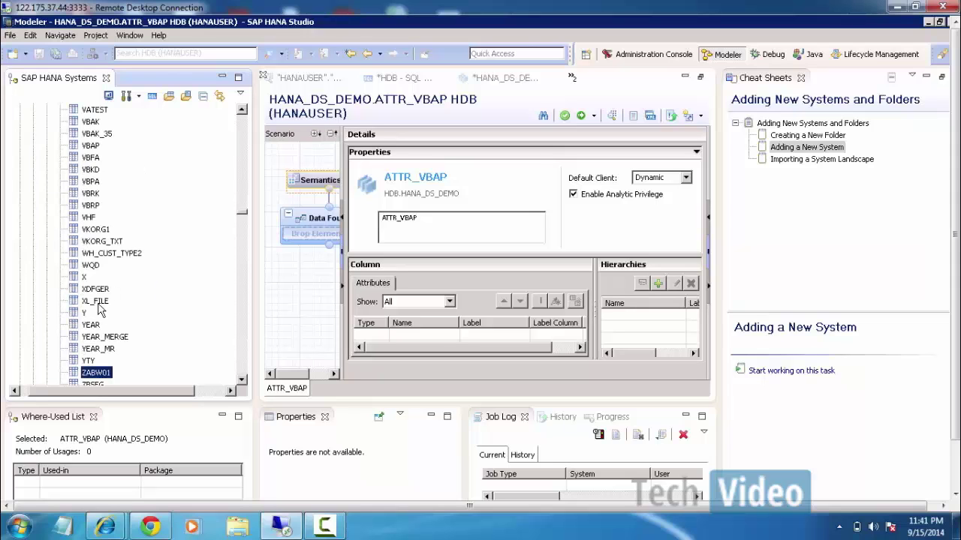
scroll(99, 311, "down", 11)
scroll(99, 308, "down", 3)
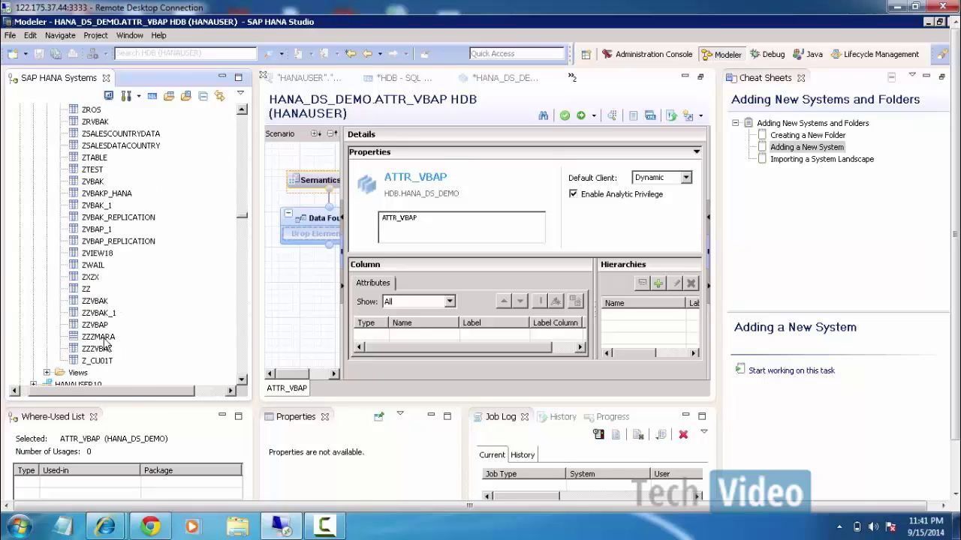
scroll(117, 302, "up", 3)
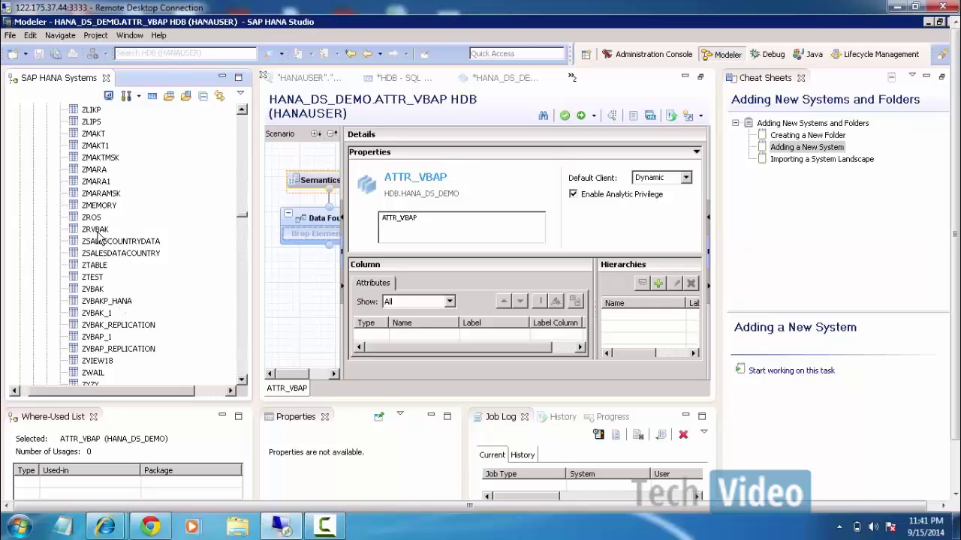
left_click(101, 231)
left_click(91, 172)
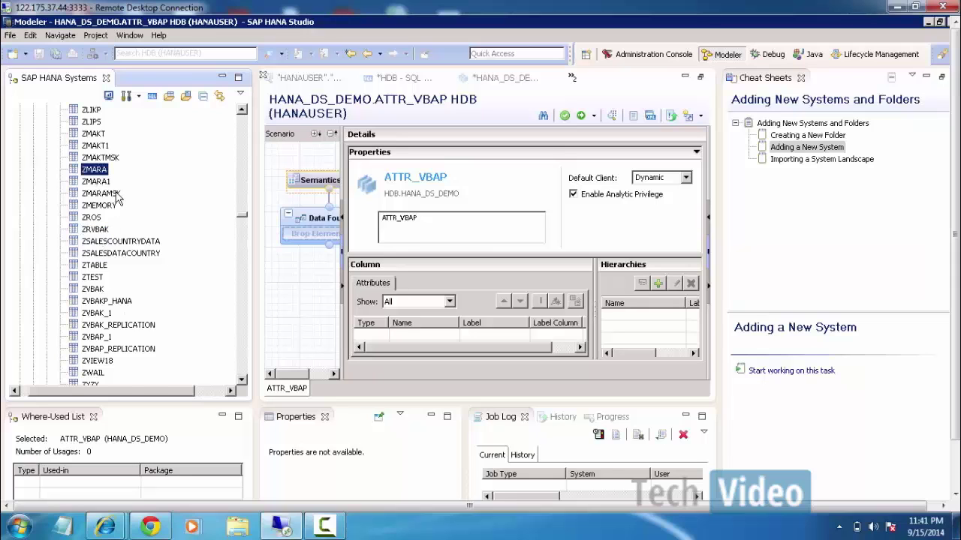
Confirm ZRVBAP is listed and return to the SQL console's 16,622 row count.
scroll(116, 197, "up", 4)
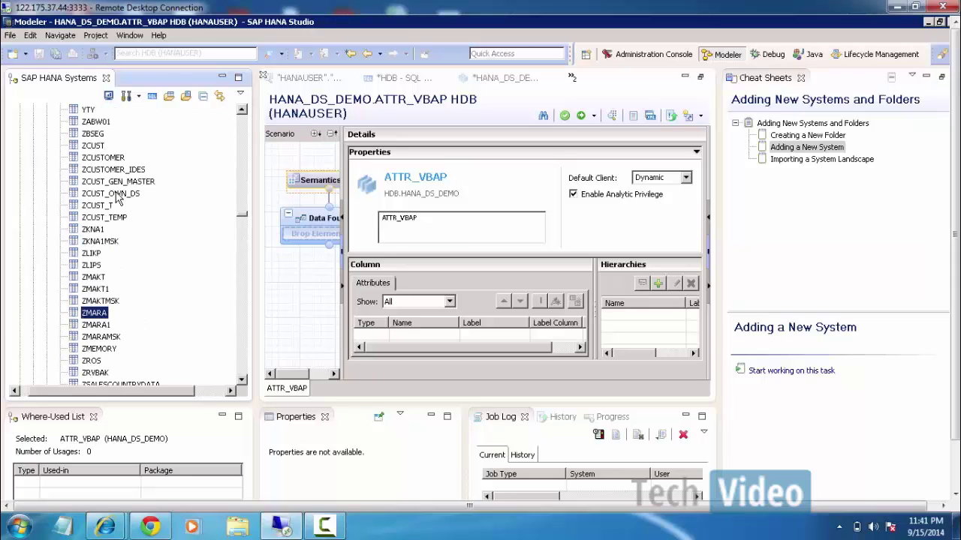
scroll(117, 197, "down", 5)
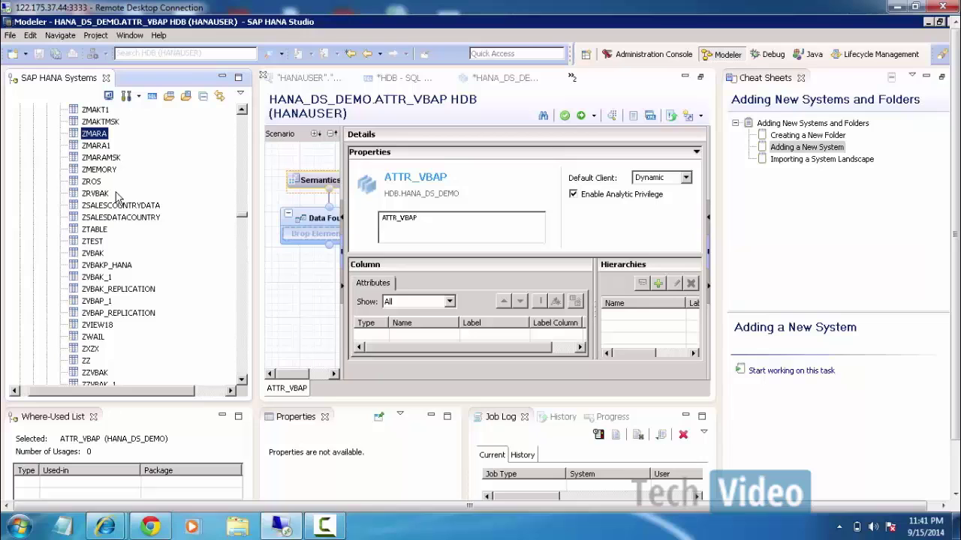
scroll(123, 338, "down", 2)
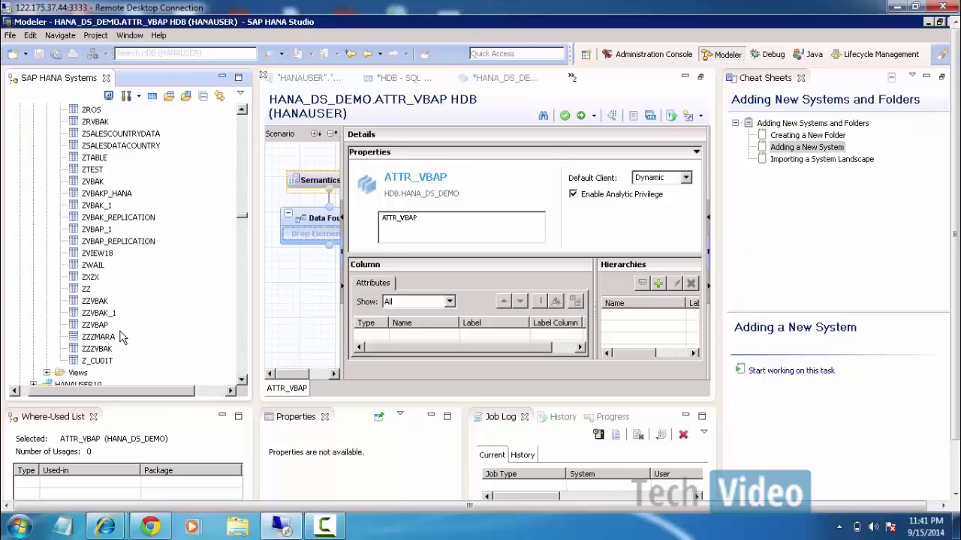
scroll(123, 338, "down", 1)
scroll(123, 333, "up", 6)
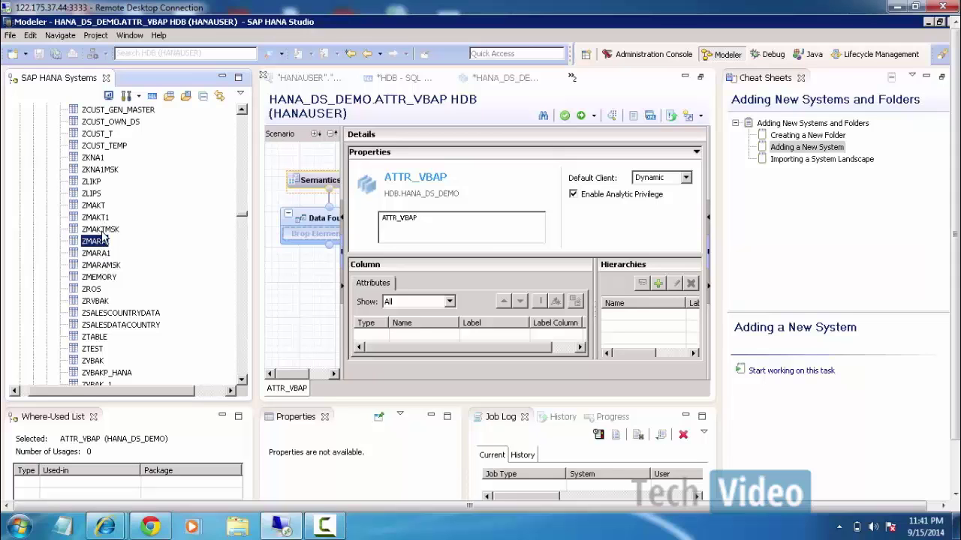
left_click(101, 170)
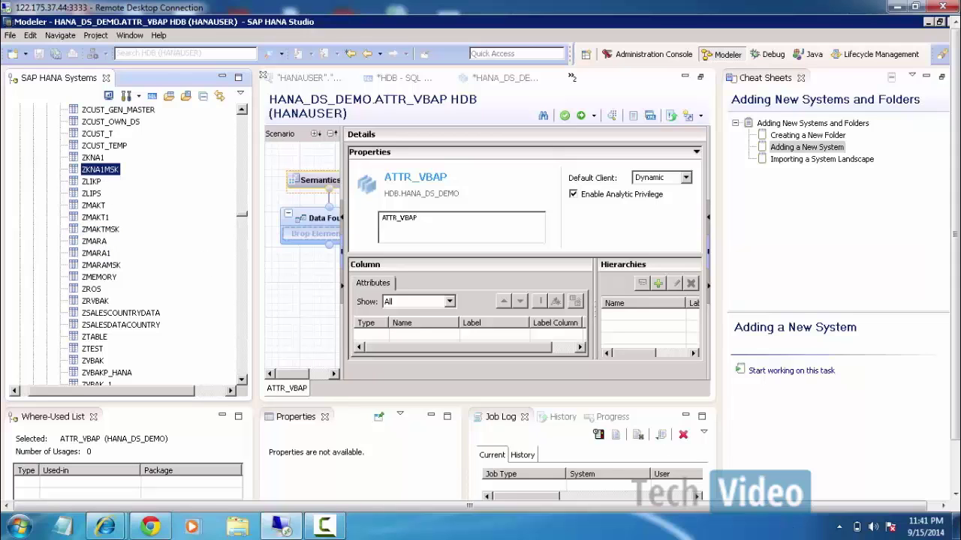
left_click(339, 530)
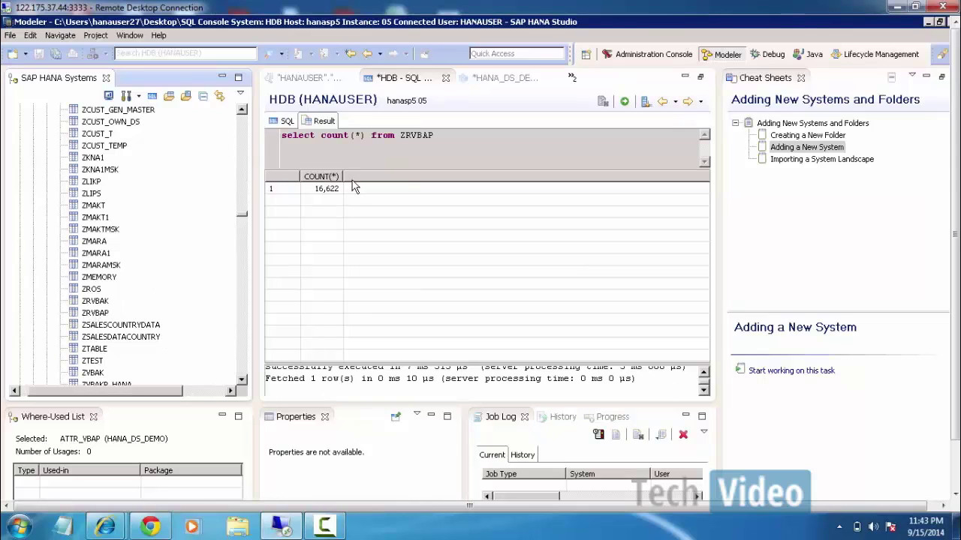
Switch from the ATTR_VBAK editor to the ATTR_VBAP editor via the open-editors list.
left_click(518, 85)
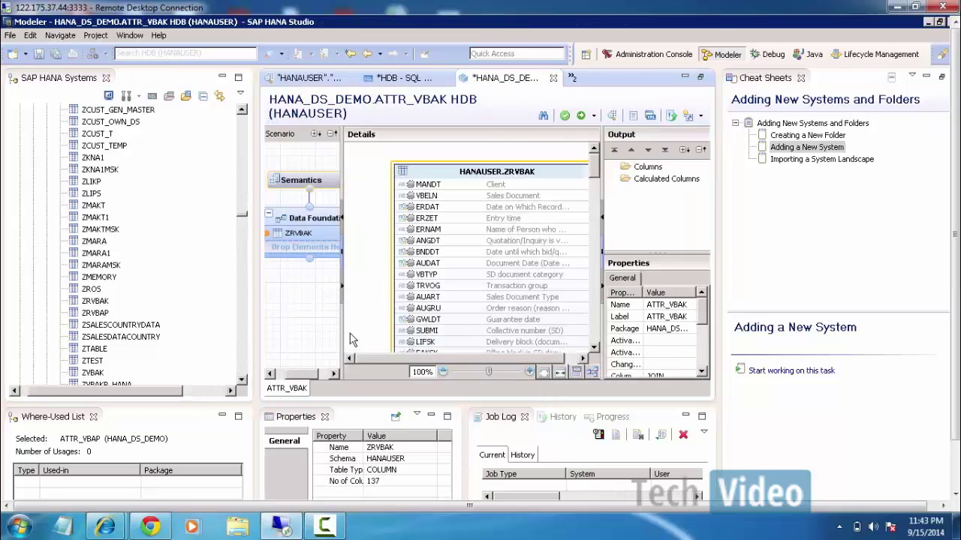
left_click(574, 78)
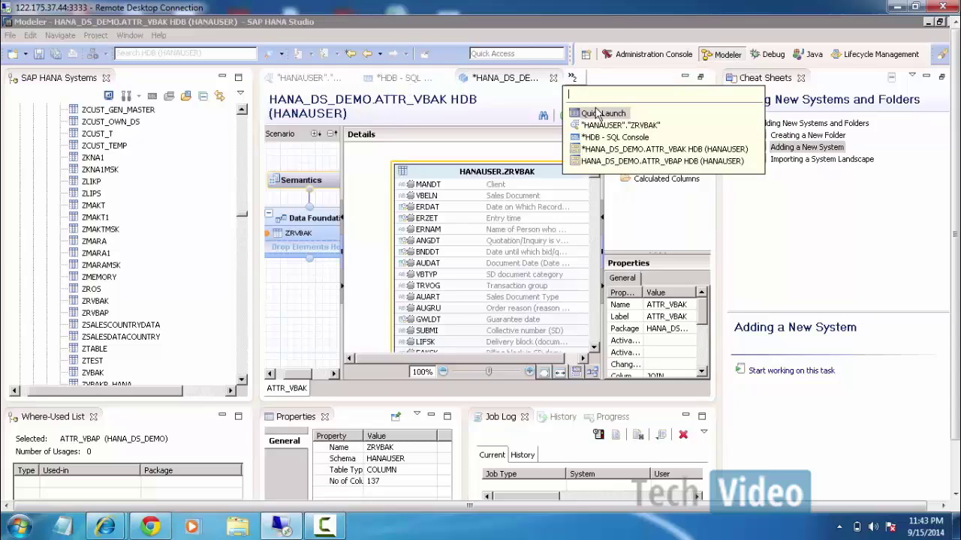
left_click(680, 161)
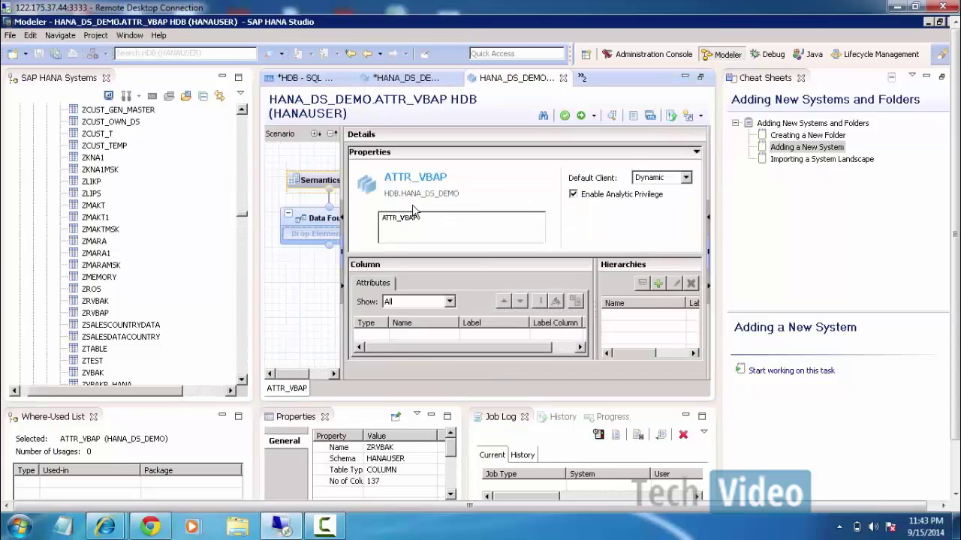
Drop the ZRVBAP table onto ATTR_VBAP's Data Foundation and select its columns from MANDT.
left_click(311, 233)
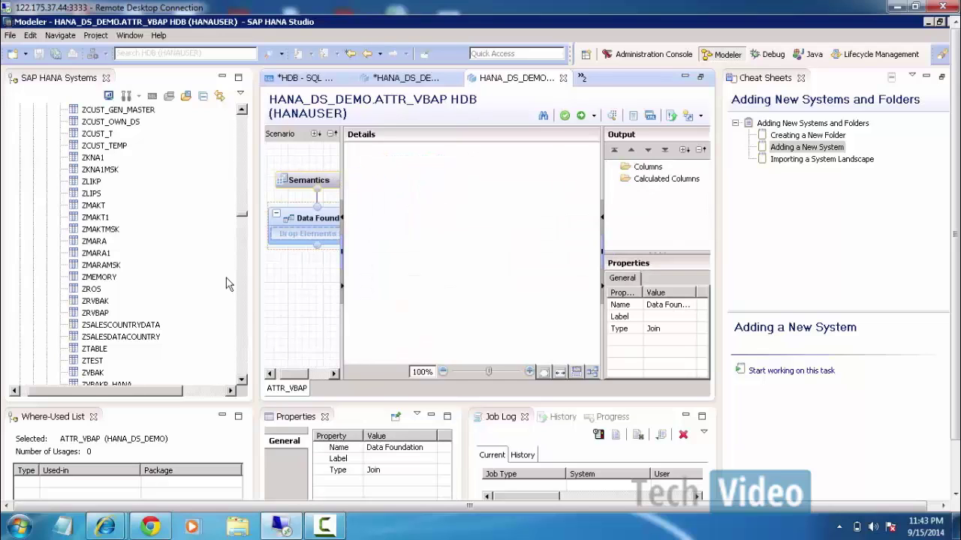
mouse_move(159, 316)
left_mouse_down()
mouse_move(210, 270)
mouse_move(292, 232)
left_mouse_up()
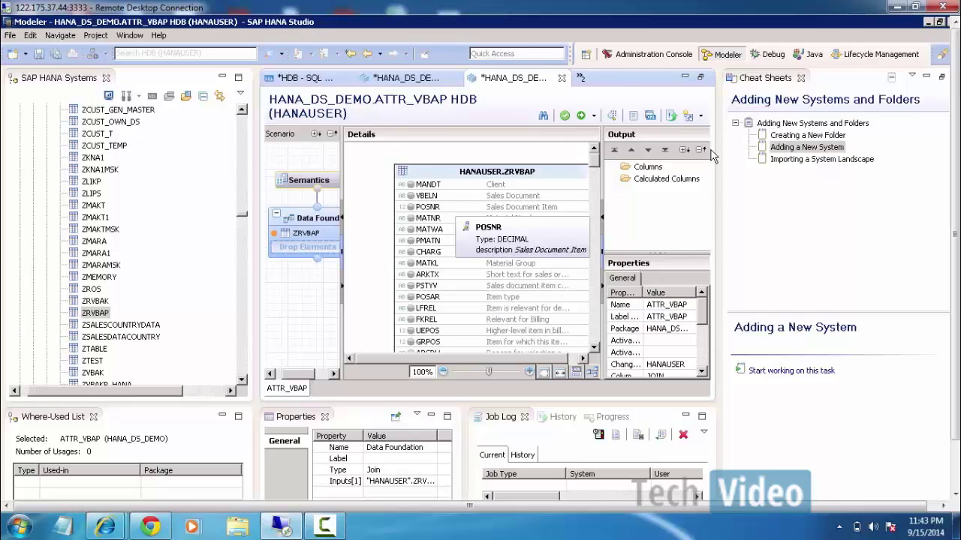
left_click(429, 195)
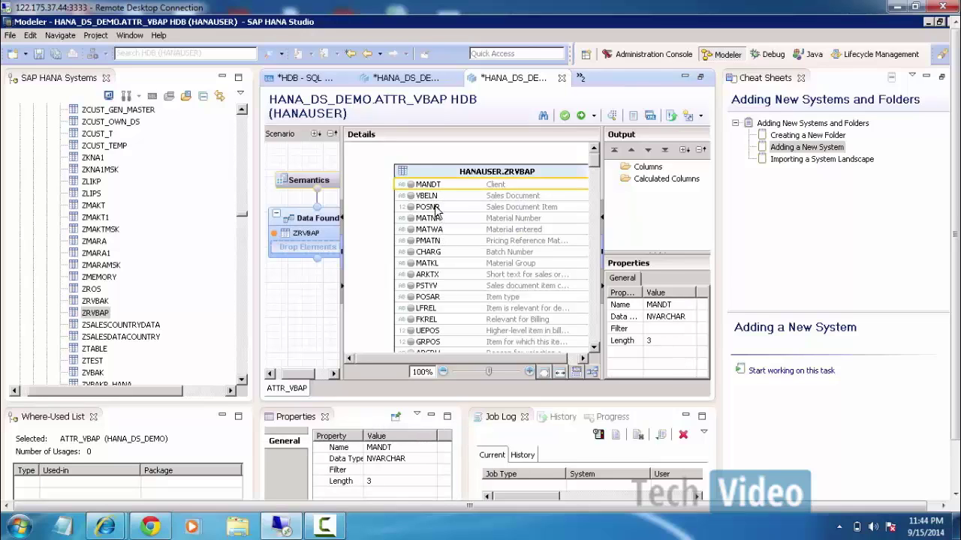
left_click(433, 332, "shift")
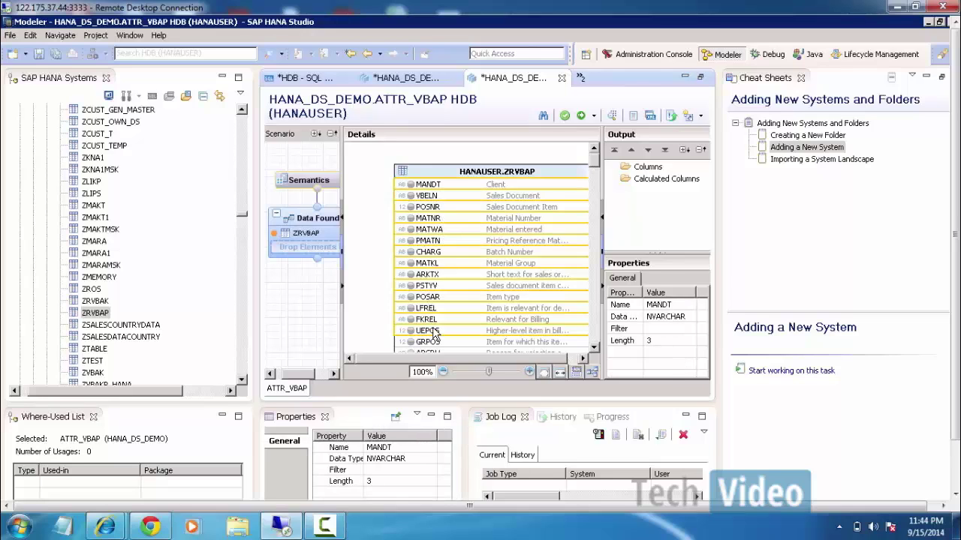
left_click_drag(592, 178, 651, 172)
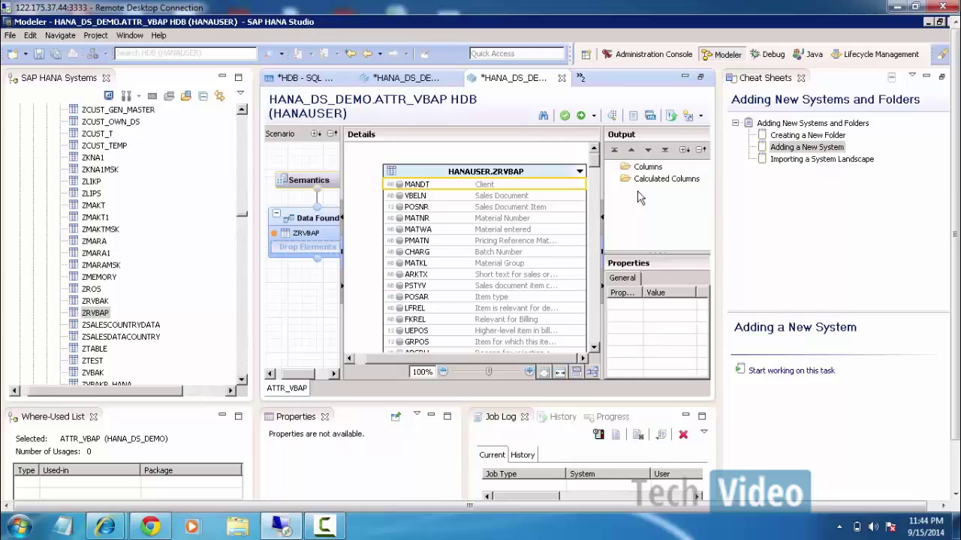
left_click(662, 176)
left_click_drag(661, 170, 660, 168)
Add MANDT, then the columns VBELN through GRPOS, to ATTR_VBAP's output.
right_click(453, 188)
left_click(490, 192)
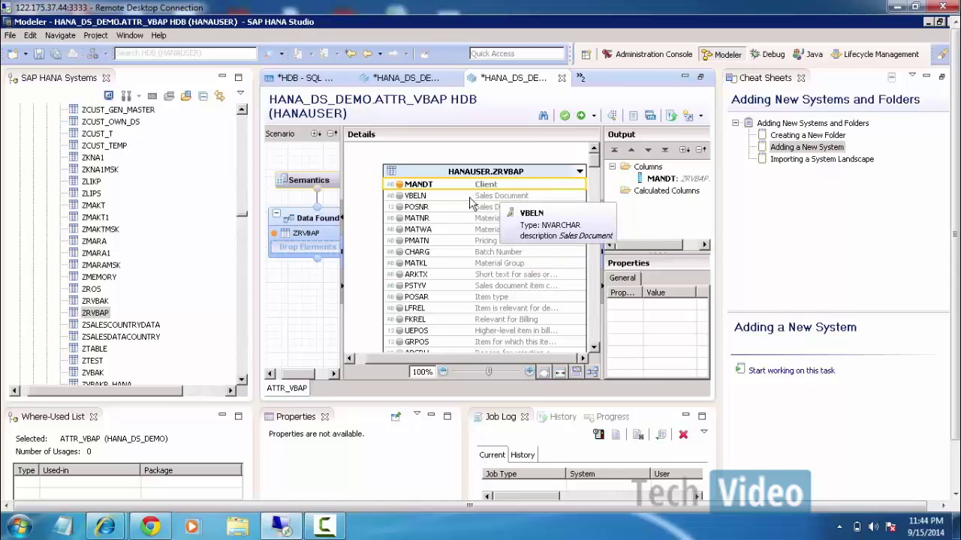
left_click(420, 198)
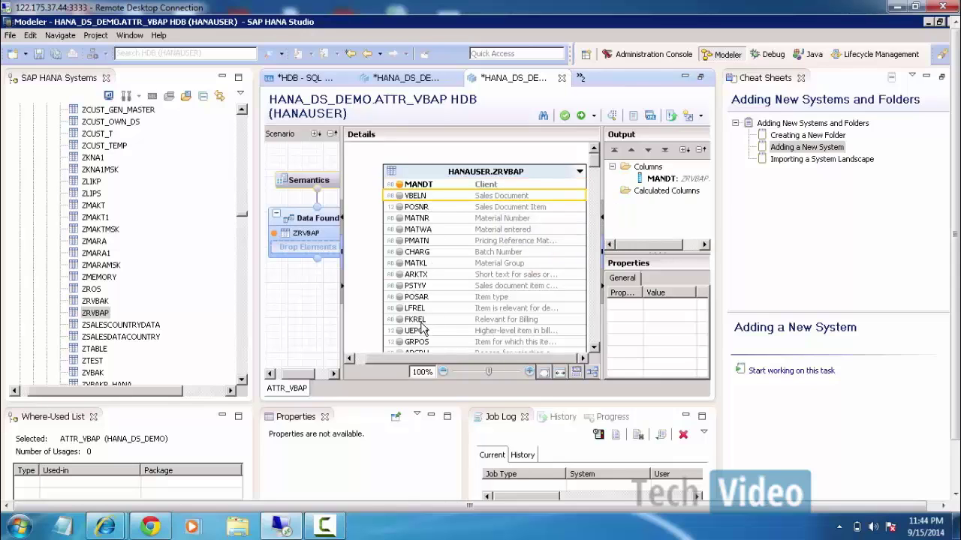
left_click(405, 342, "shift")
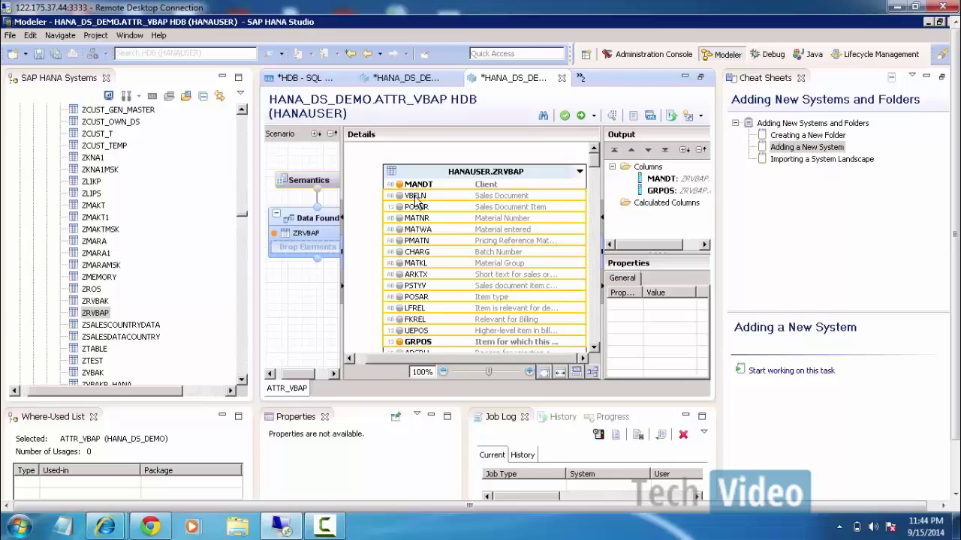
right_click(415, 201)
left_click(453, 206)
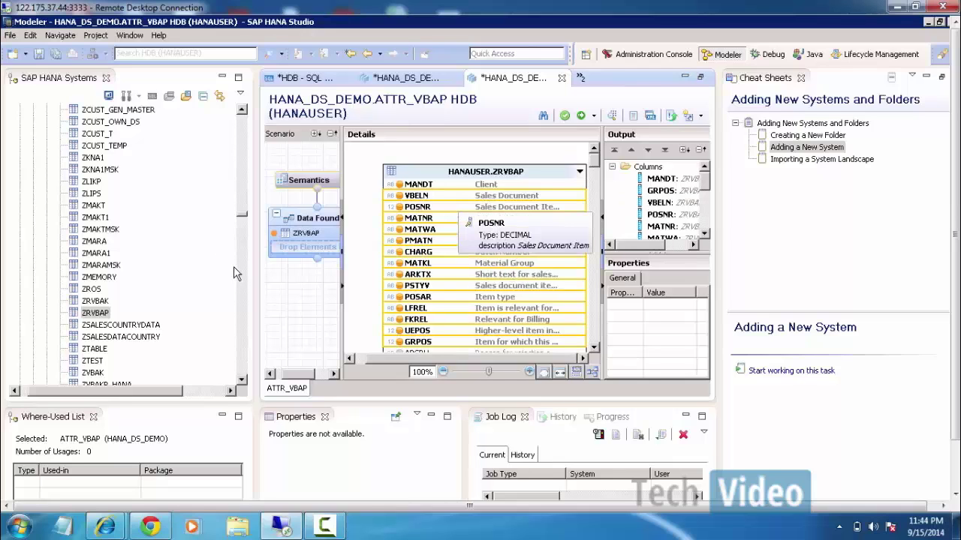
In ATTR_VBAK, add ZRVBAK columns ERDAT, ERZET, AUGRU, GWLDT, SUBMI, LIFSK and others to output.
left_click(425, 81)
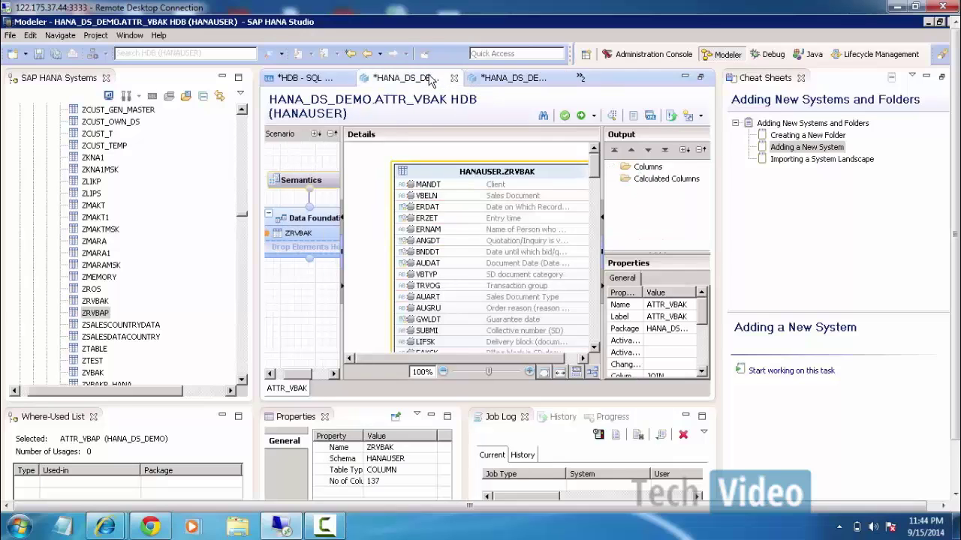
left_click(427, 343, "ctrl")
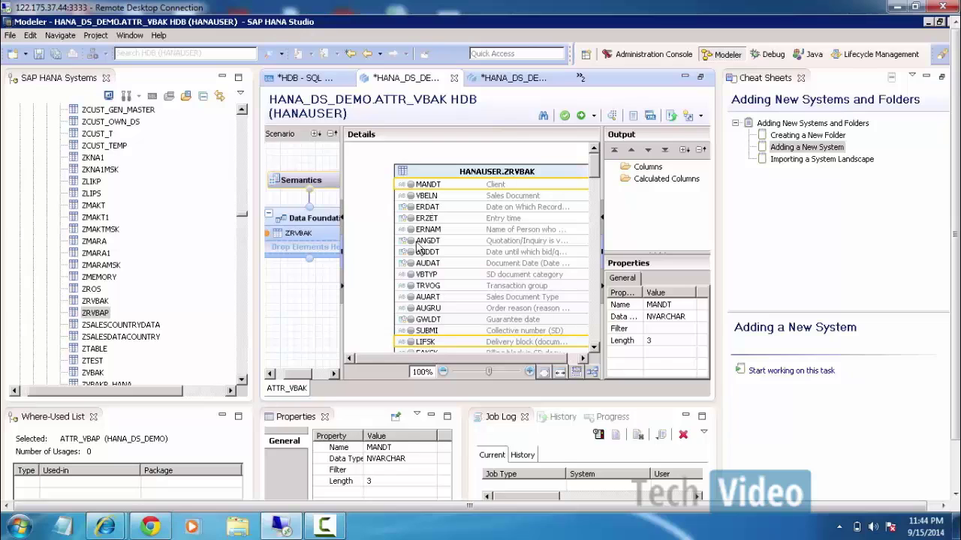
left_click(427, 331, "ctrl")
left_click(430, 319, "ctrl")
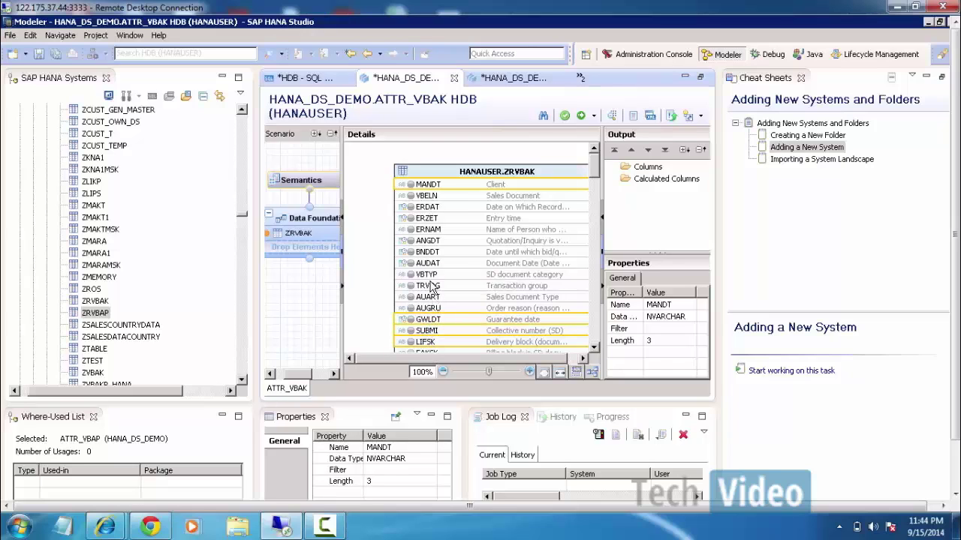
left_click(431, 284, "ctrl")
left_click(430, 274, "ctrl")
left_click(431, 263, "ctrl")
left_click(432, 251, "ctrl")
left_click(433, 241, "ctrl")
left_click(432, 229, "ctrl")
left_click(432, 217, "ctrl")
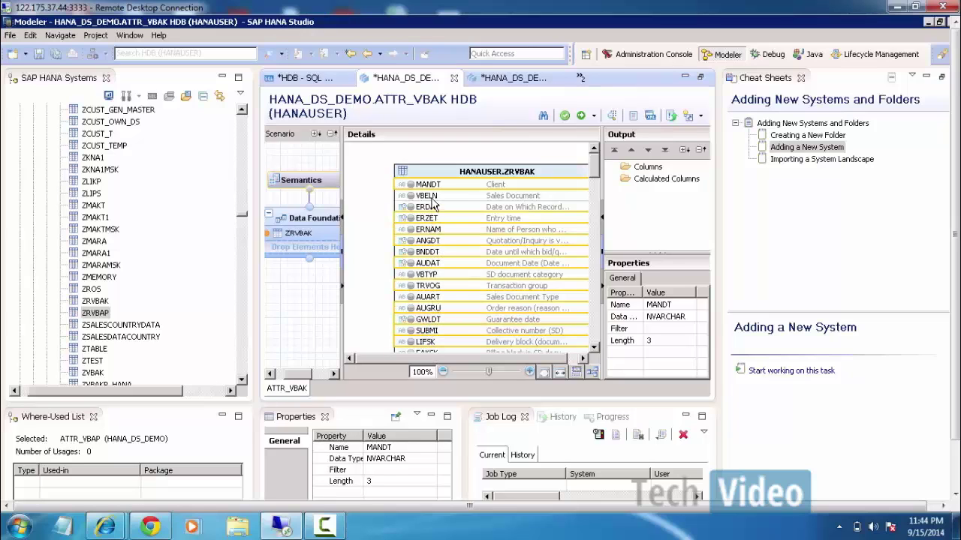
left_click(431, 204, "ctrl")
right_click(438, 190)
left_click(480, 193)
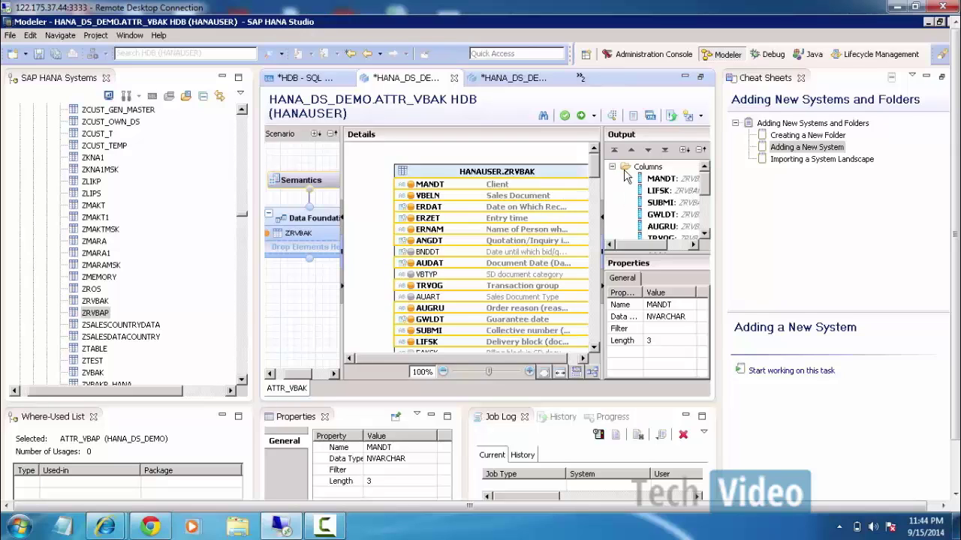
Save, validate and activate ATTR_VBAK, then switch to the Administration Console perspective.
left_click(564, 118)
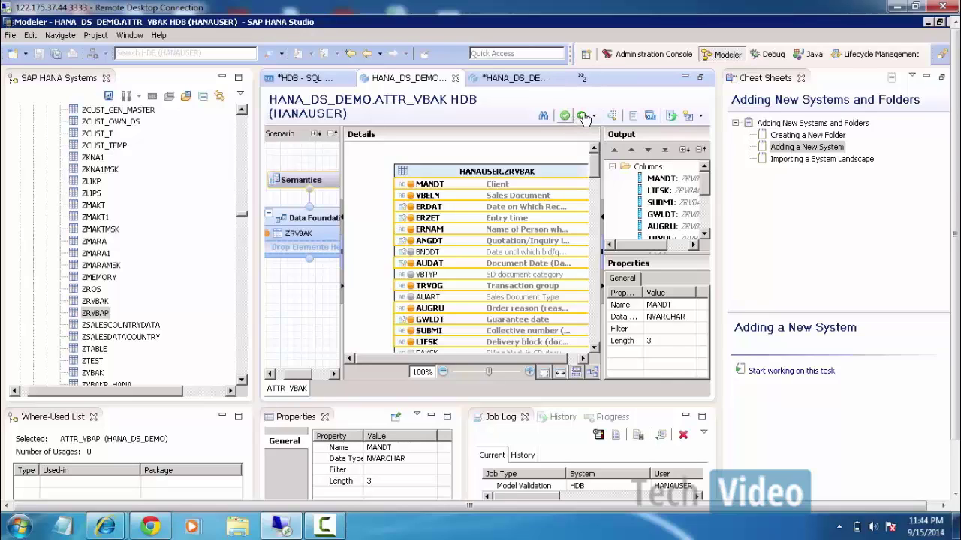
left_click(582, 116)
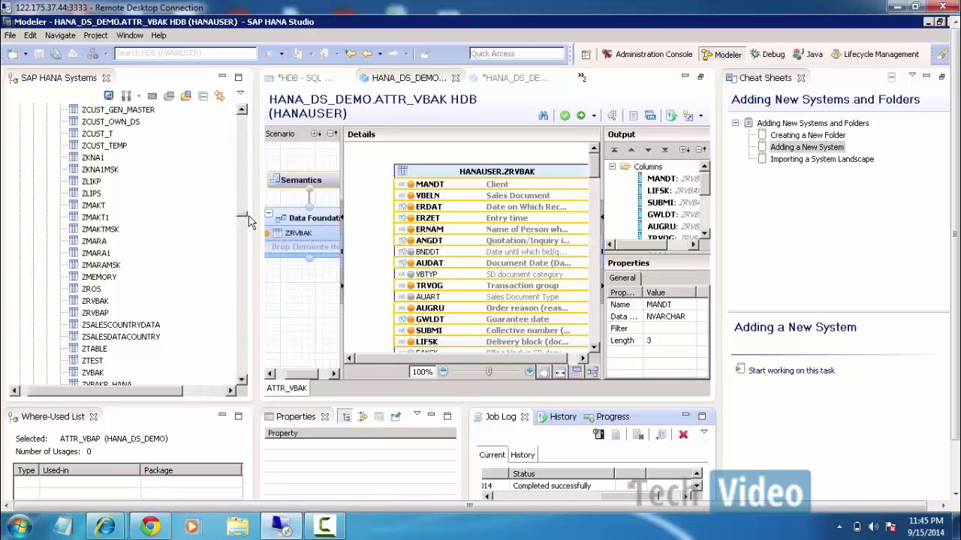
left_click(251, 246)
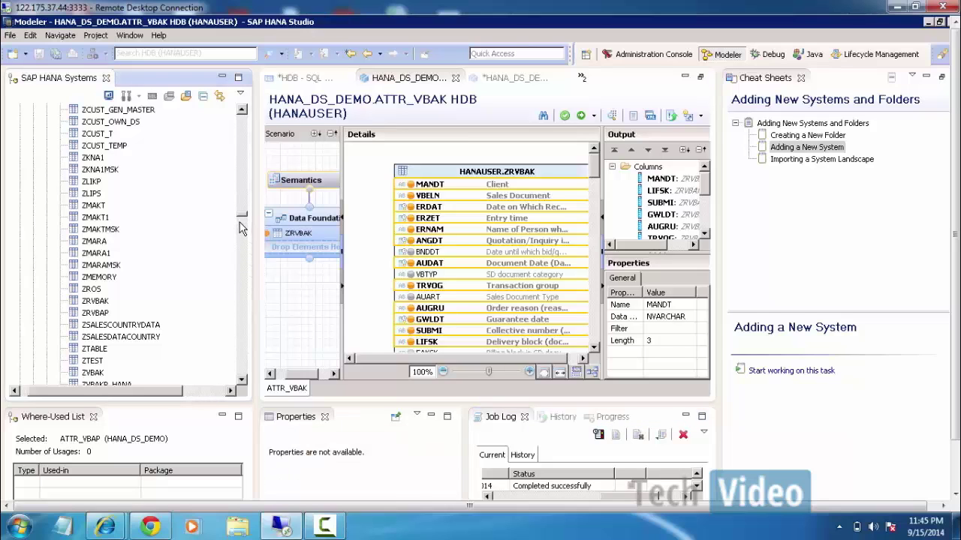
left_click_drag(240, 228, 249, 307)
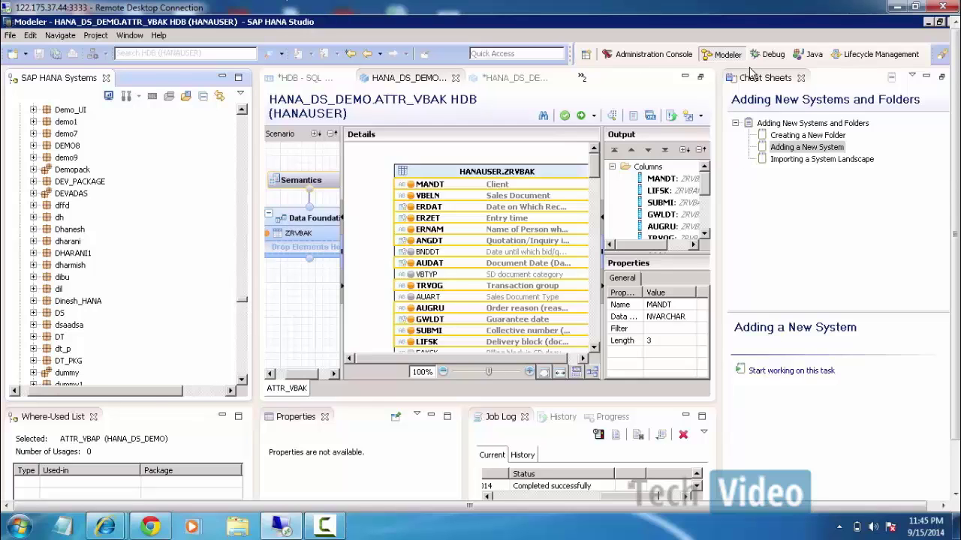
left_click(645, 57)
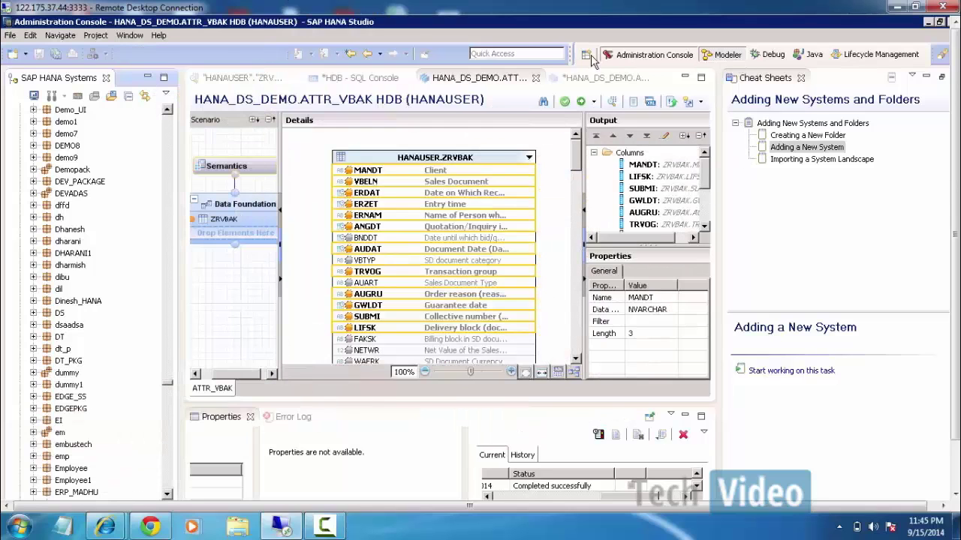